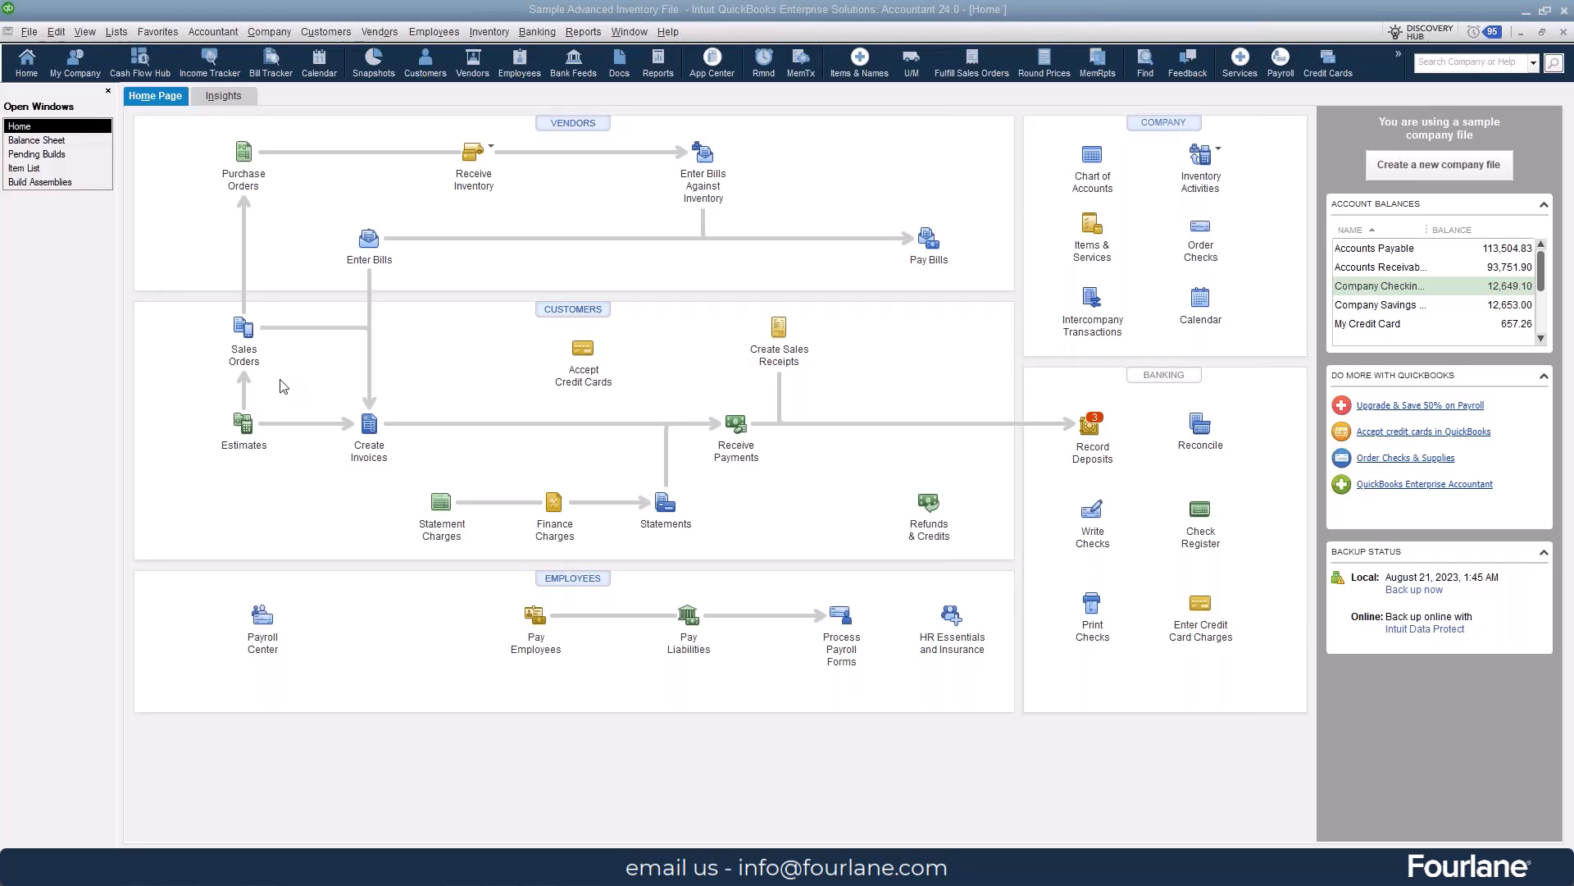
- Open the 1000-MC assembly from the item list and show its full bill of materials beside the item details
left_click(41, 169)
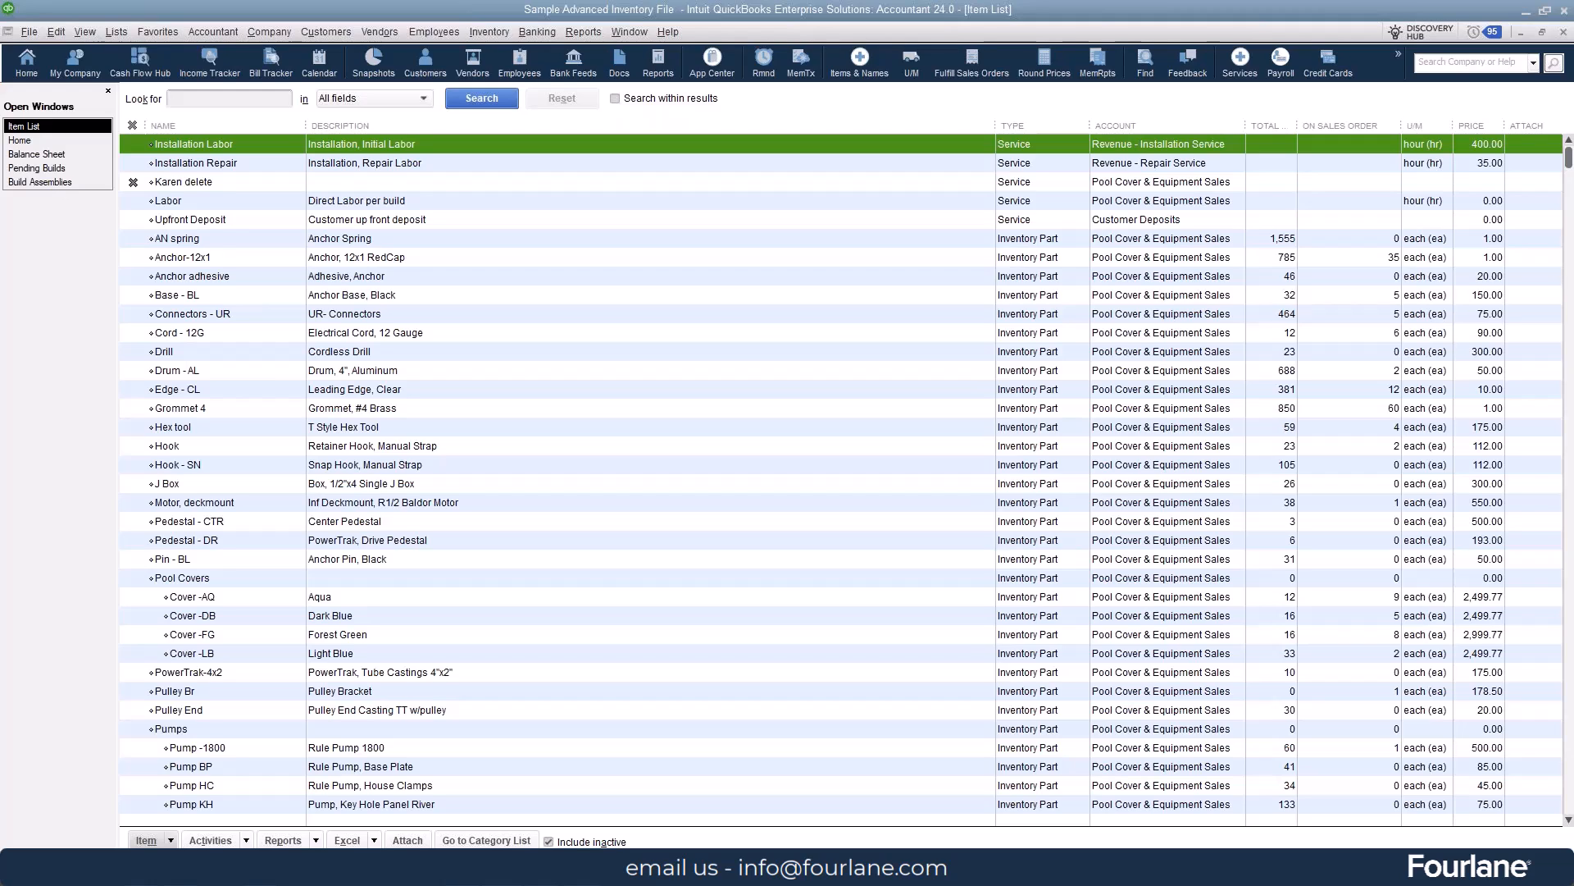
left_click(808, 392)
scroll(606, 734, "down", 4)
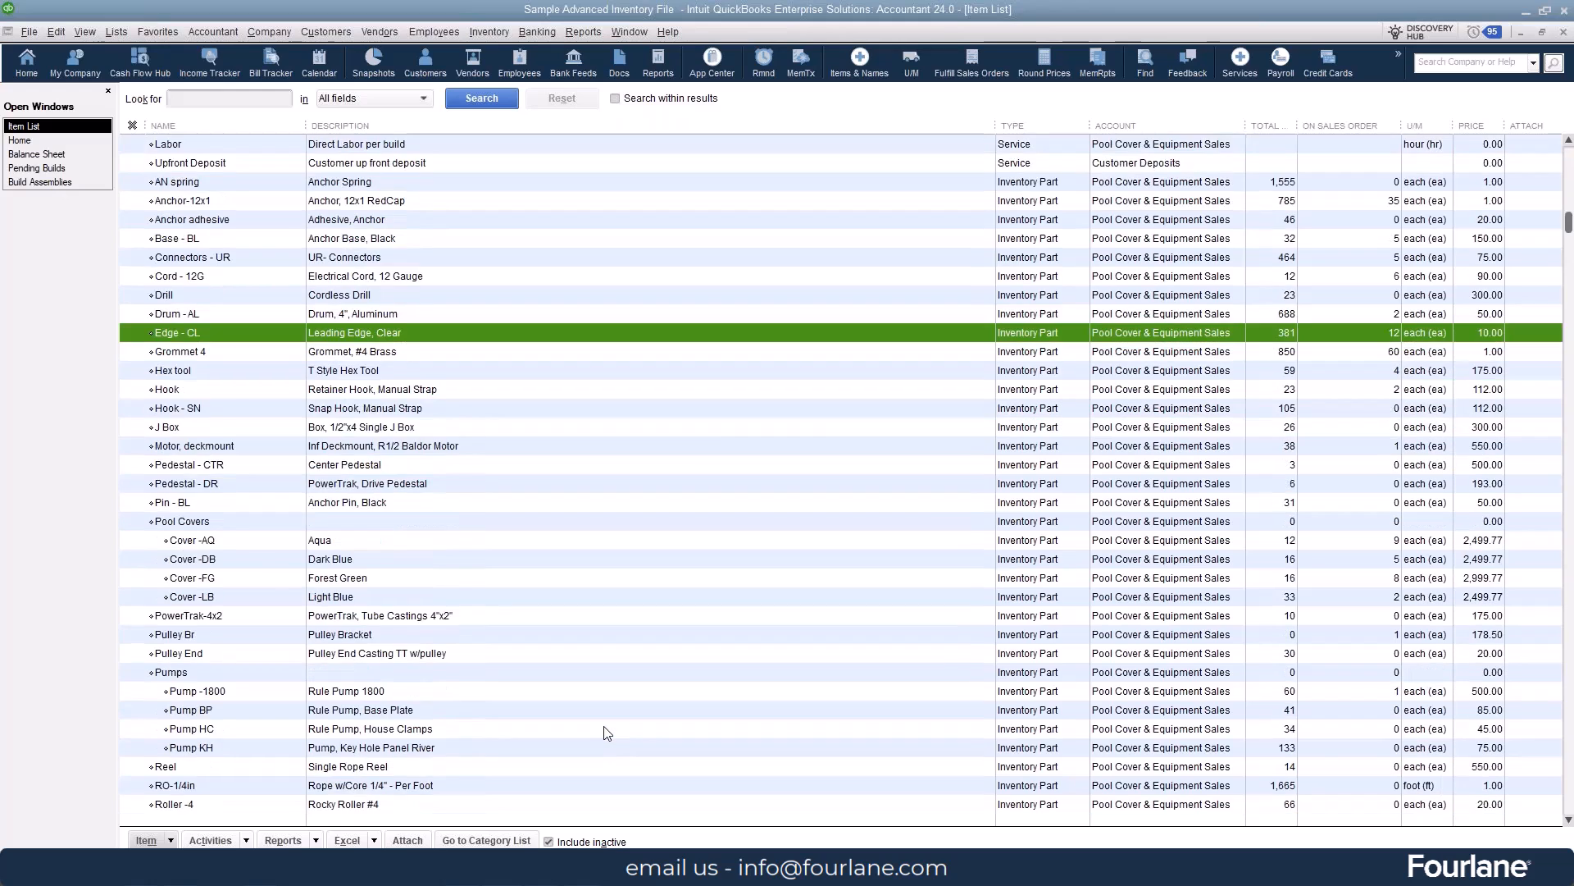
scroll(607, 734, "down", 6)
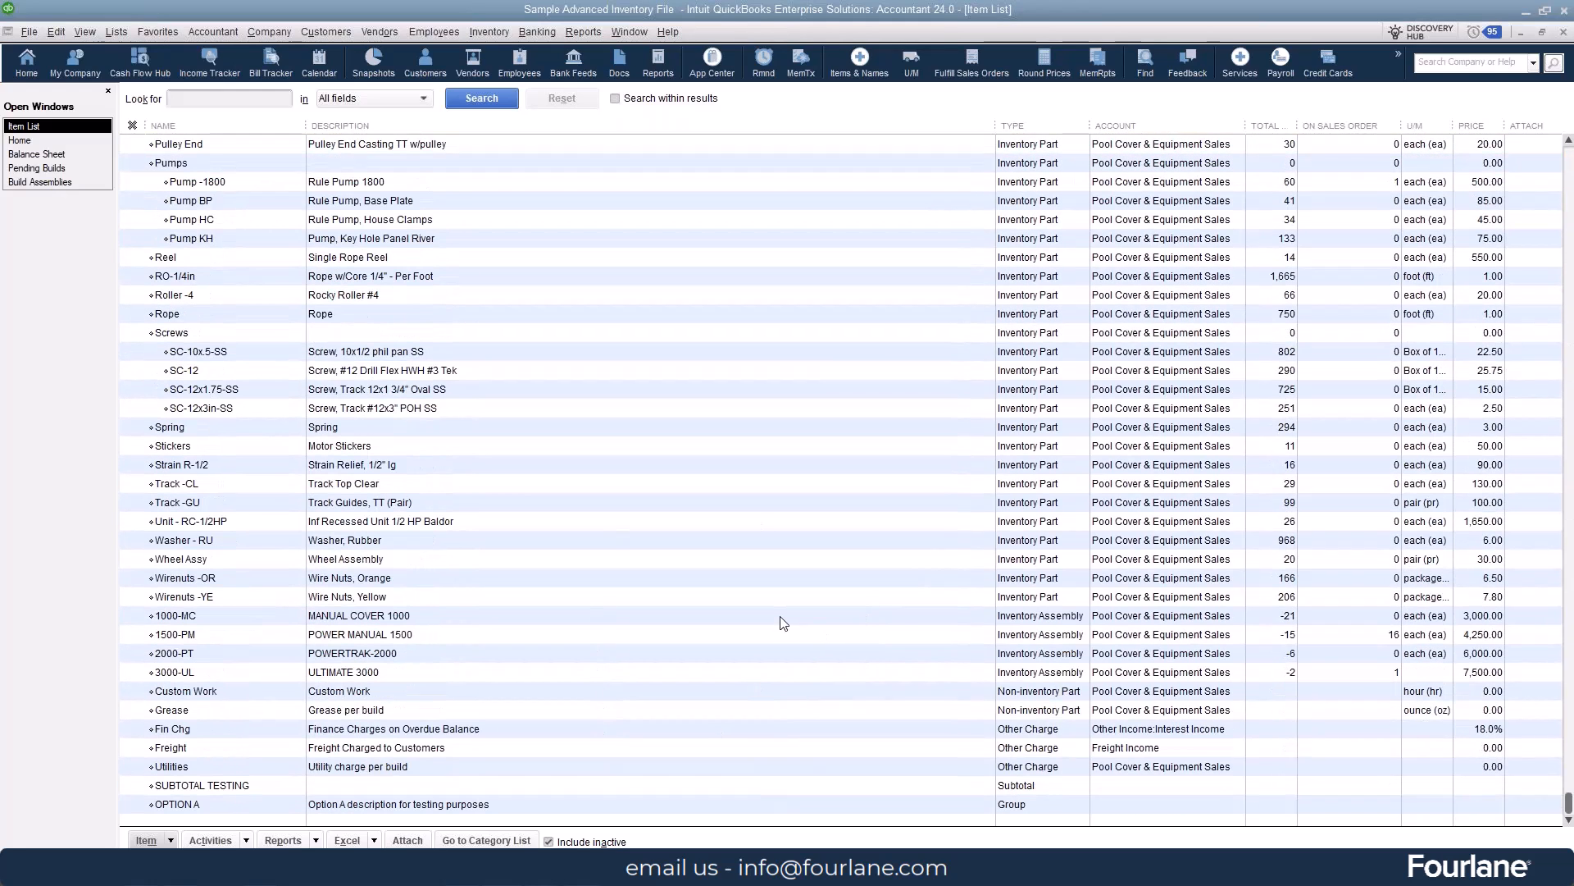
double_click(491, 615)
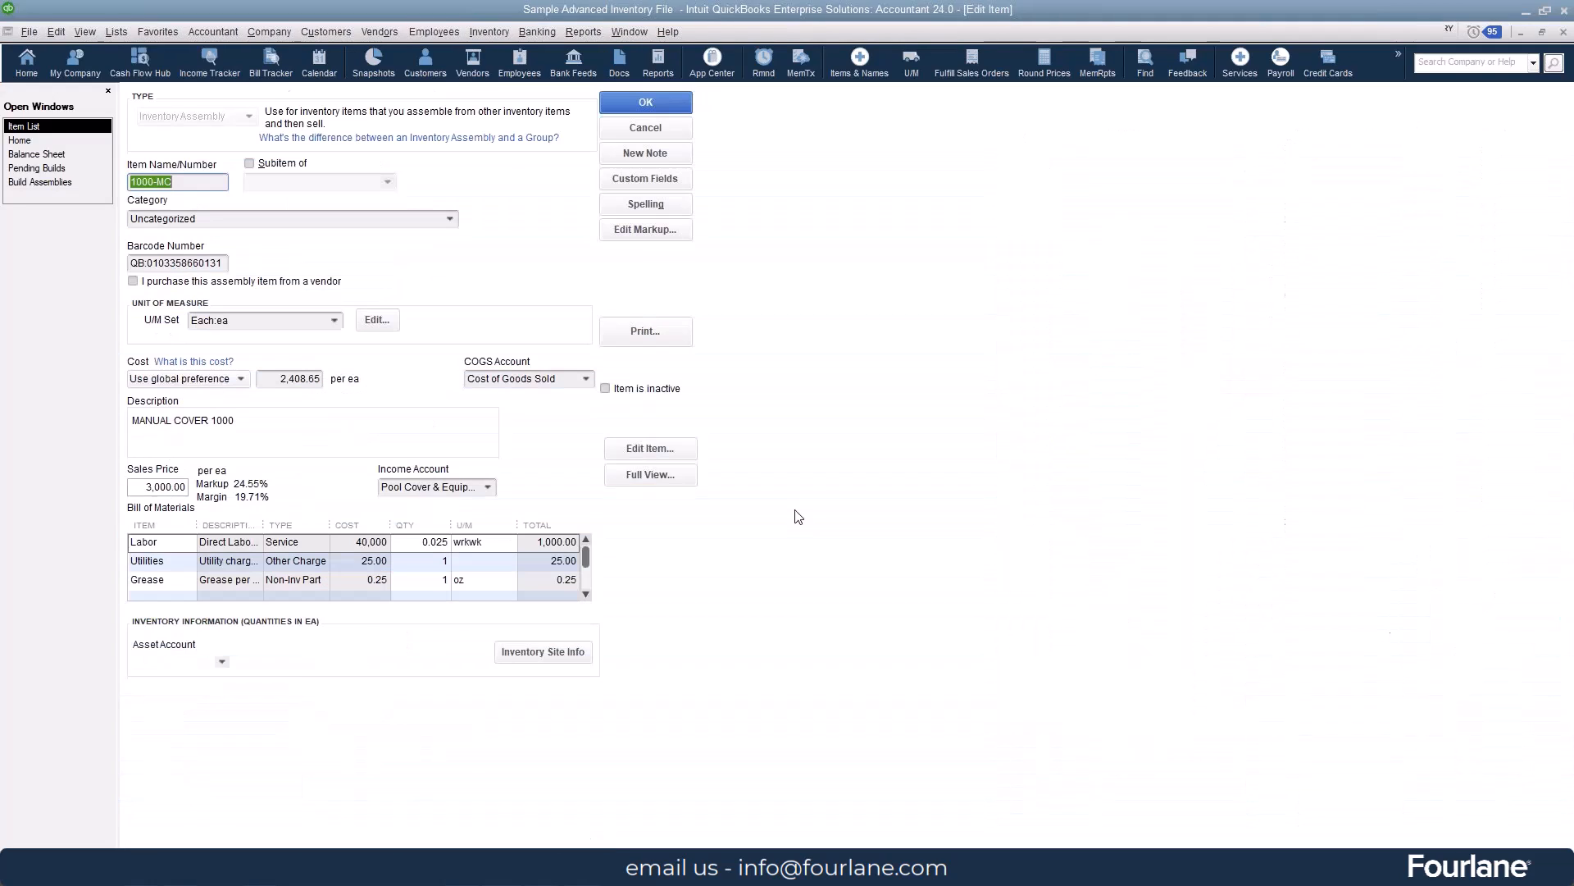
left_click(641, 479)
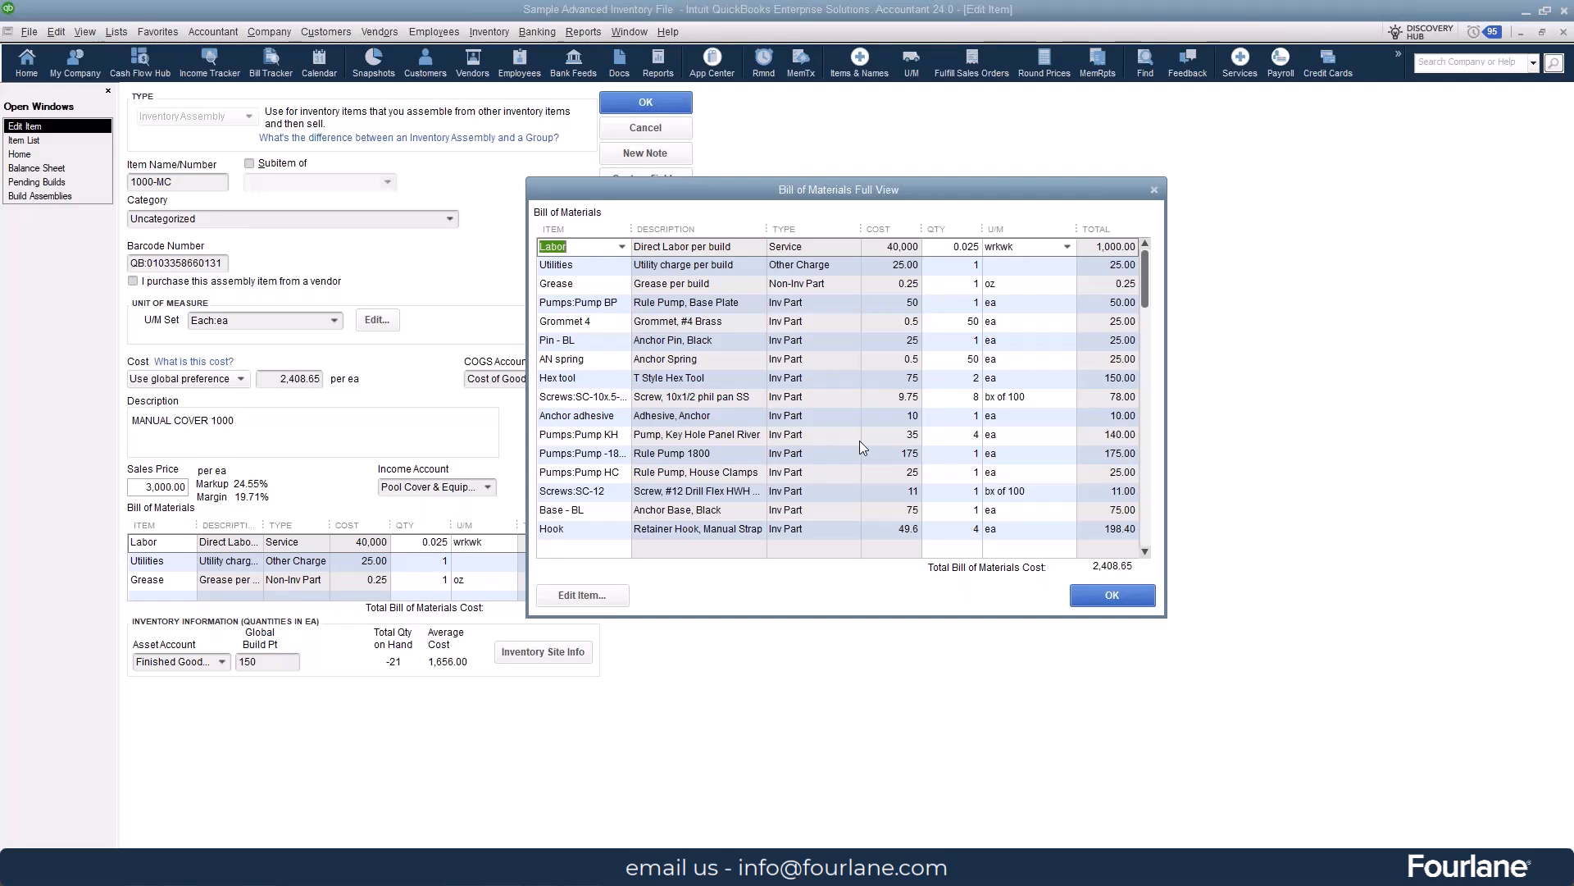
left_click_drag(821, 198, 1035, 158)
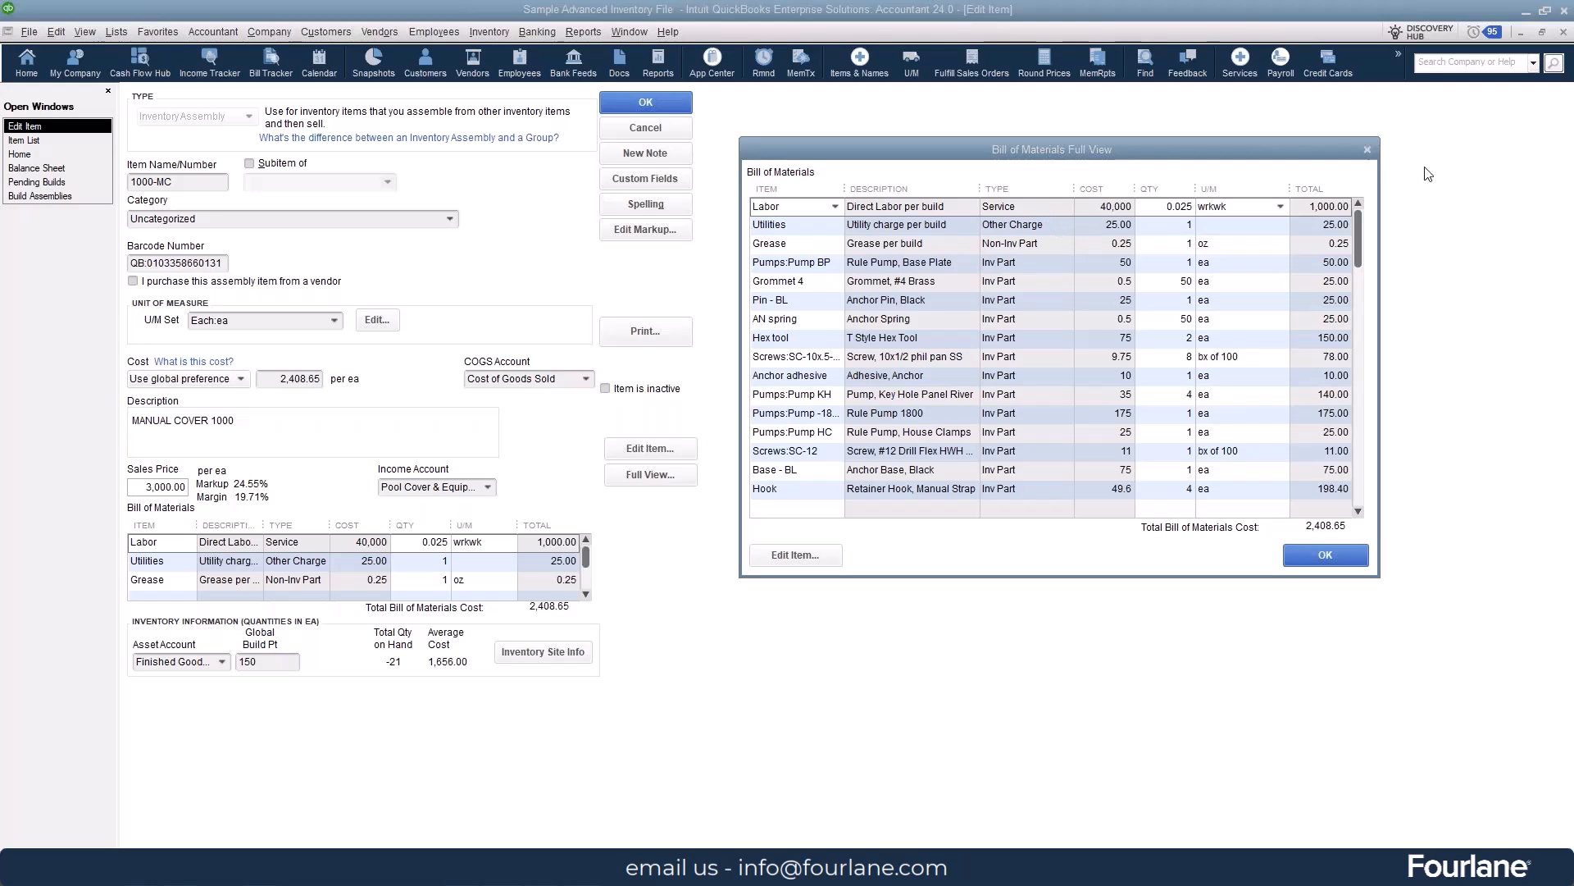
- Review the Labor component's item record for its cost, unit of measure and accounts, and close it without changes
left_click_drag(1573, 86, 321, 114)
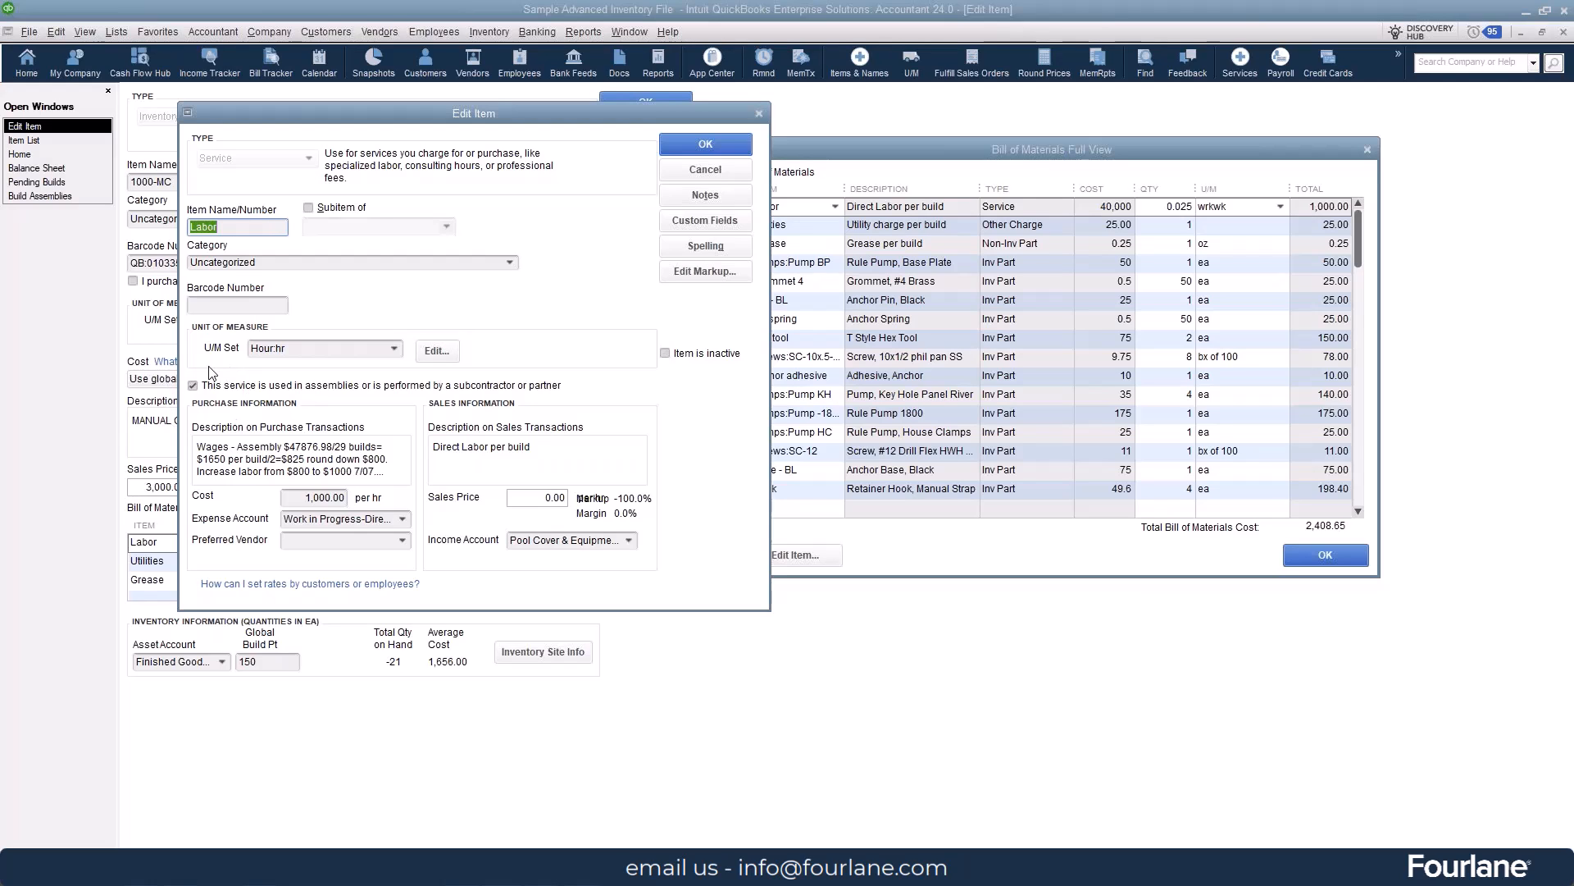
left_click(705, 169)
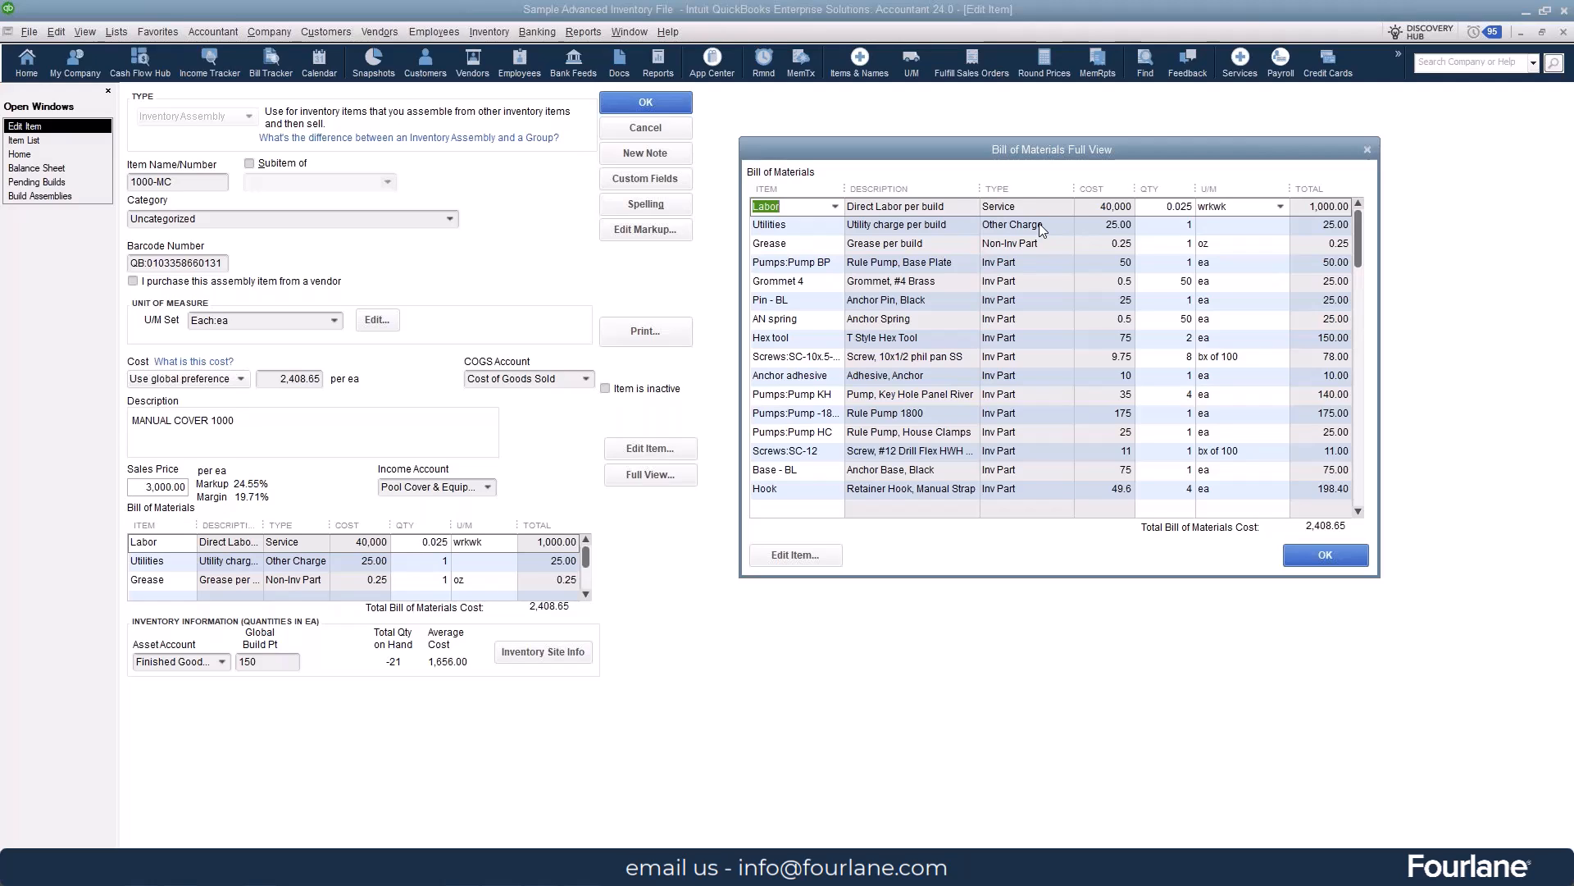
- Try adding the 2000-PT assembly as a component of 1000-MC's bill of materials, and discard the item changes
scroll(984, 414, "down", 2)
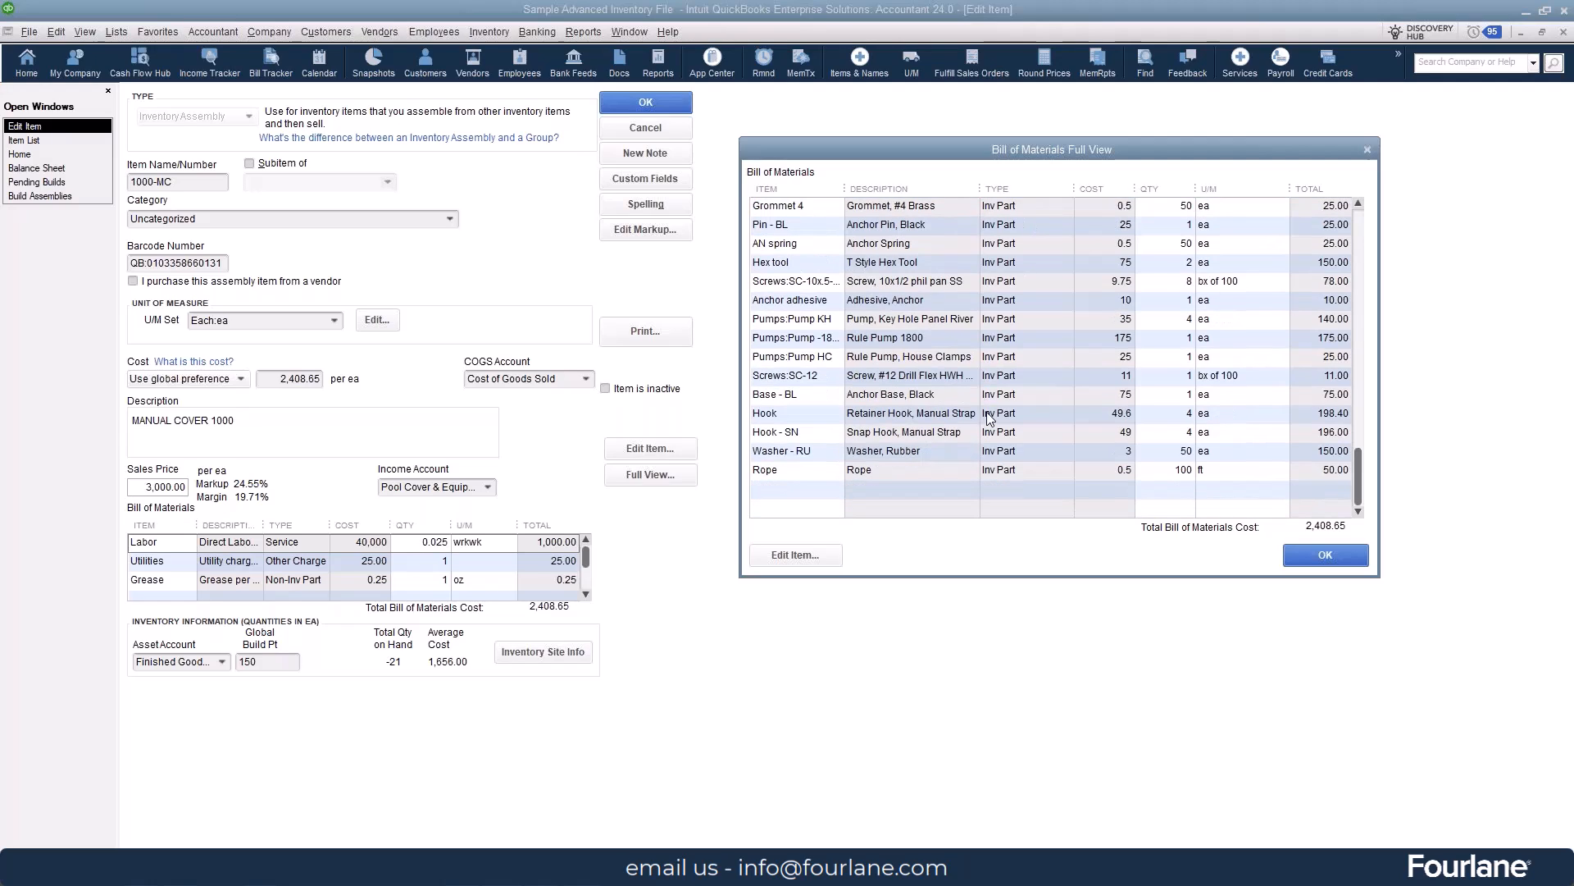
left_click(802, 488)
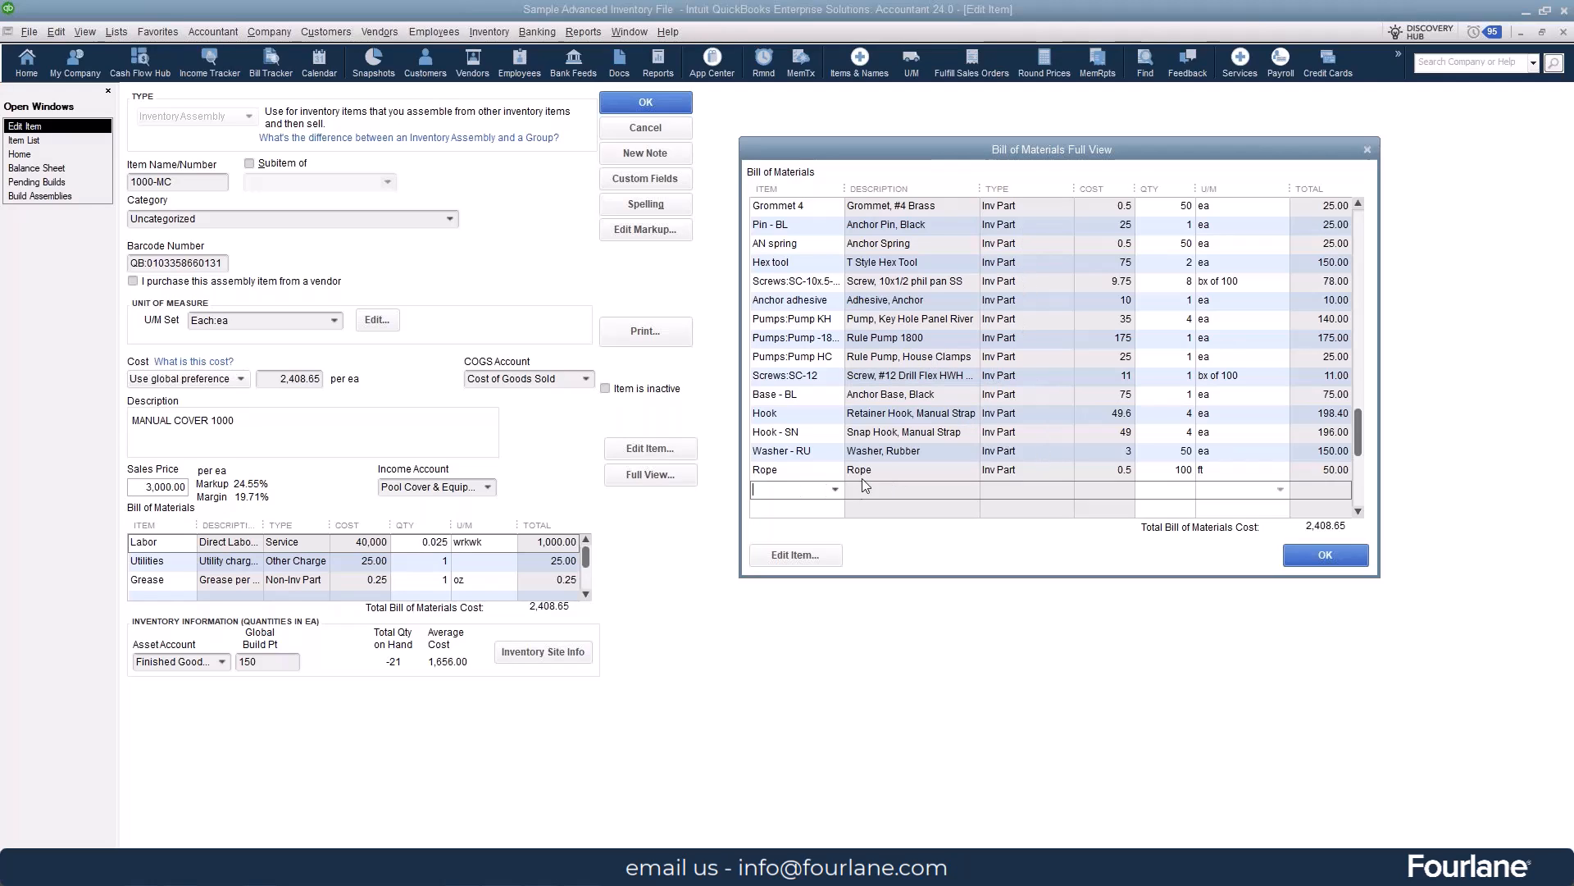
left_click(835, 492)
scroll(884, 624, "down", 15)
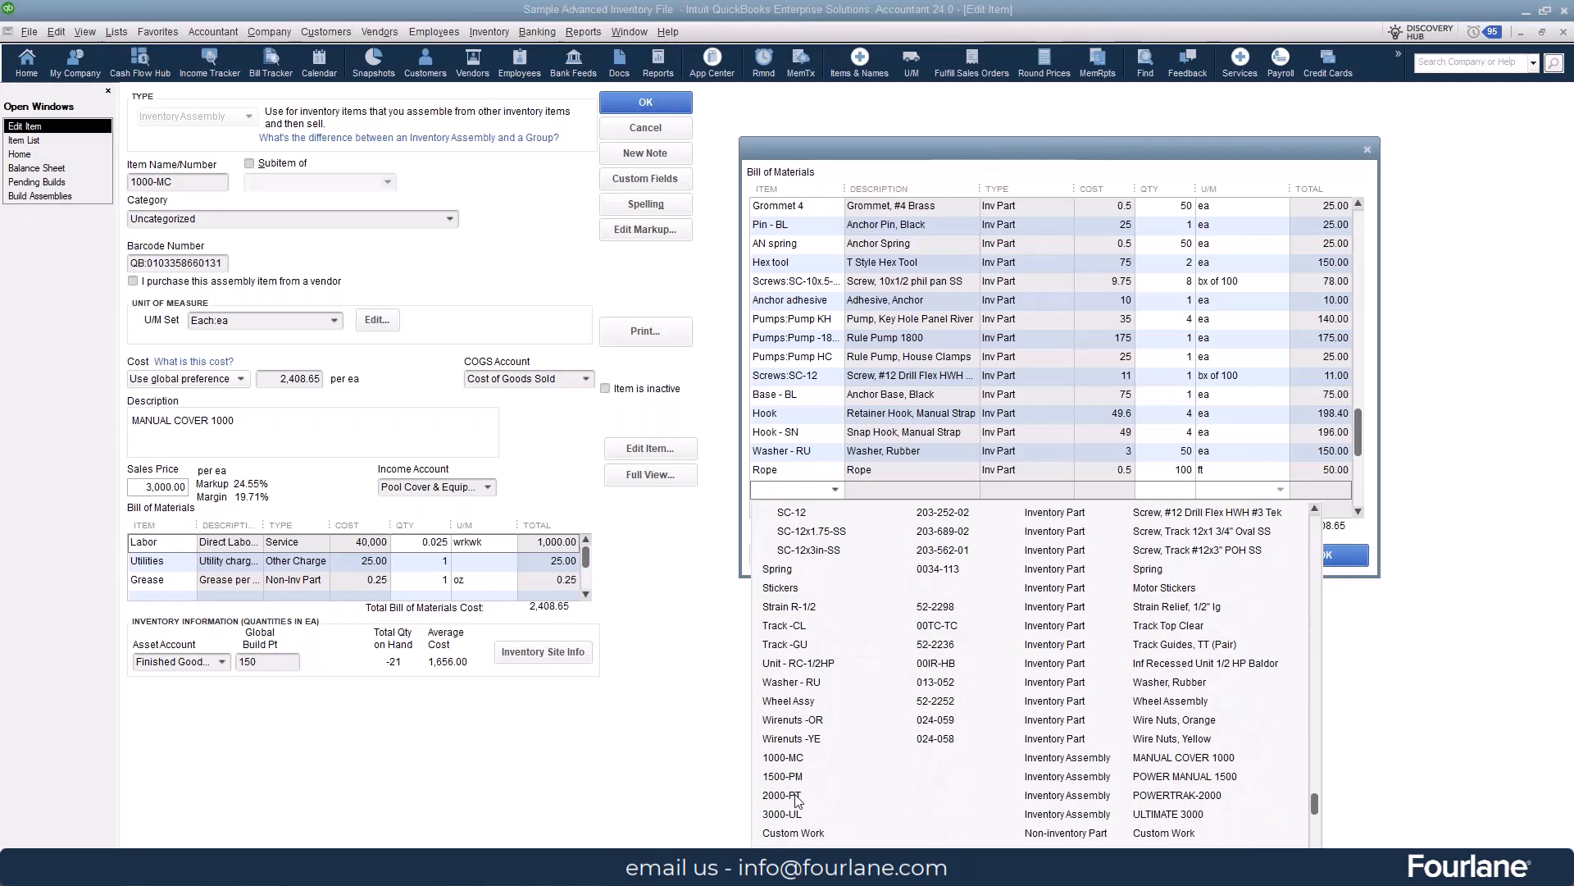
left_click(789, 795)
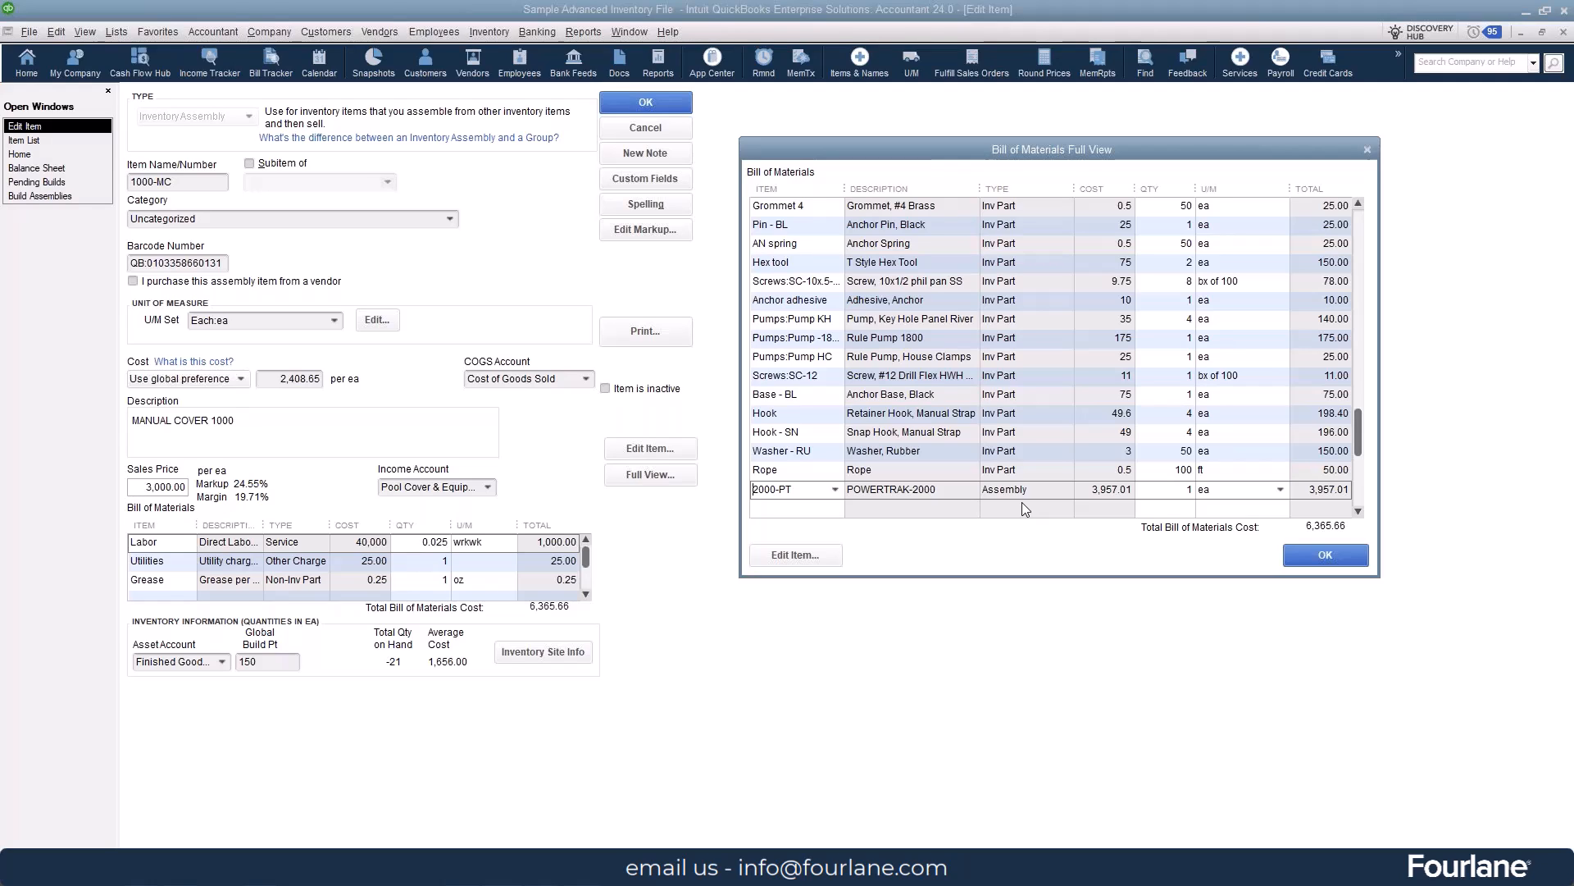
left_click(1312, 555)
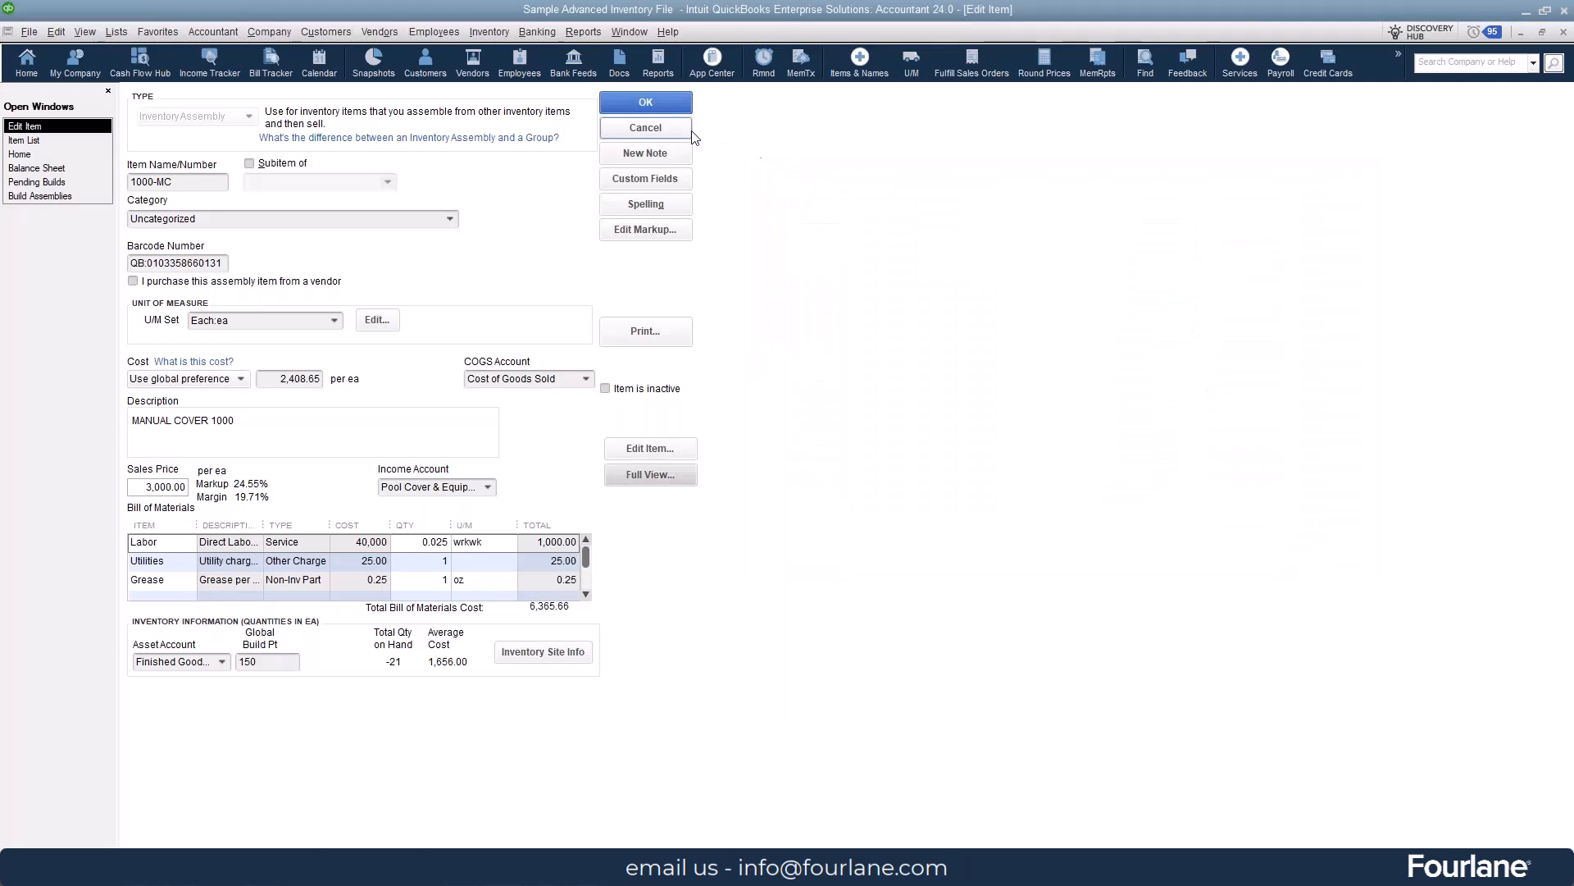
left_click(685, 128)
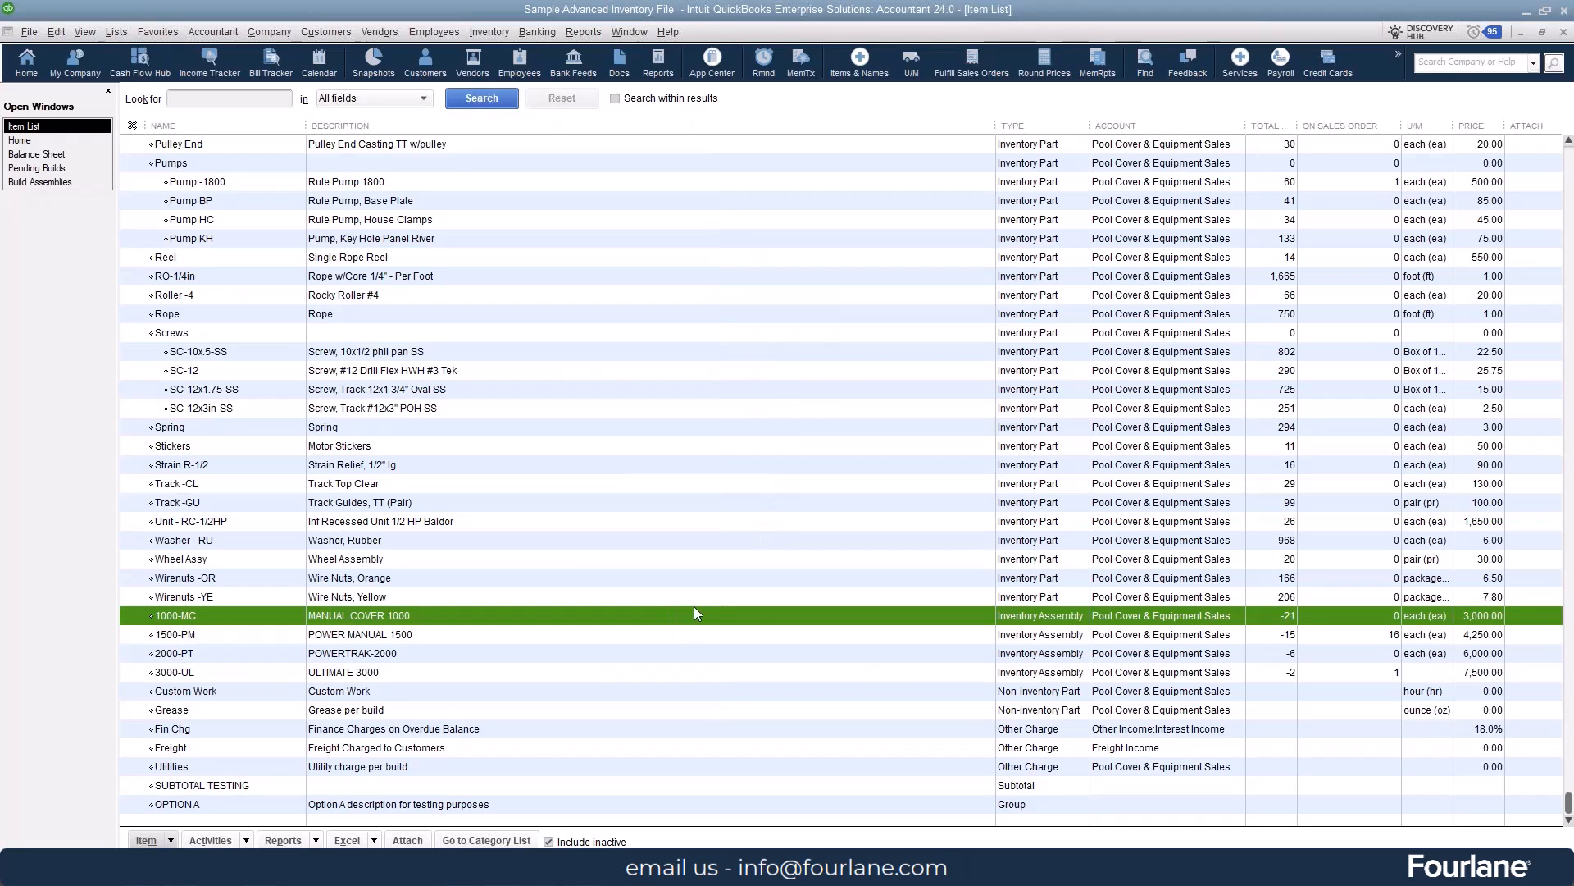
- Check the 1000-MC assembly's bill of materials again, and view the components of the OPTION A group item
double_click(882, 626)
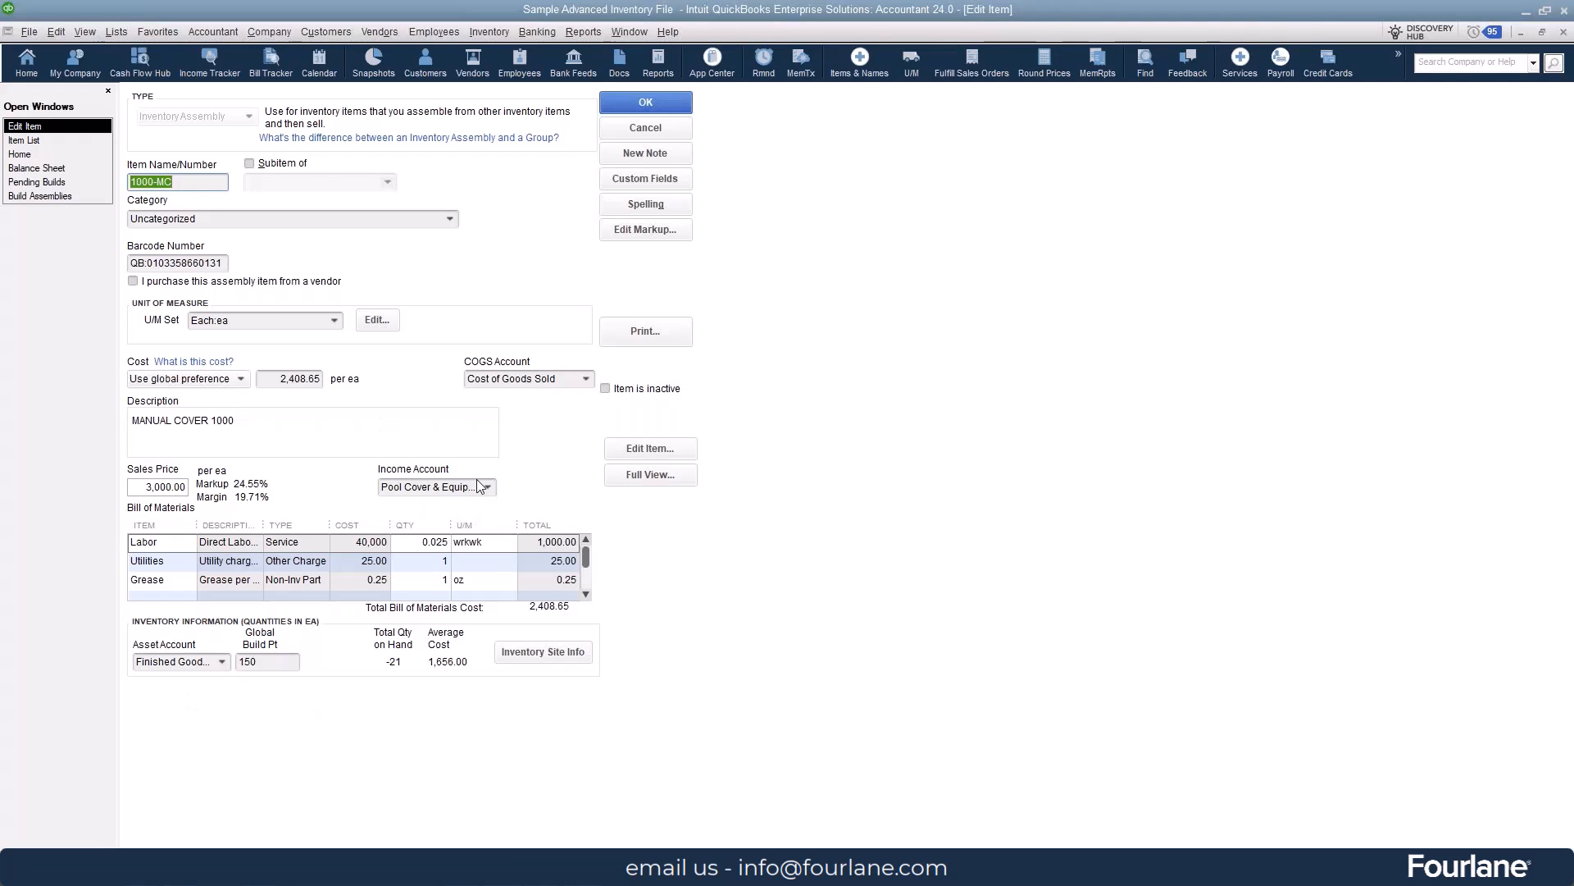
left_click(646, 127)
double_click(658, 805)
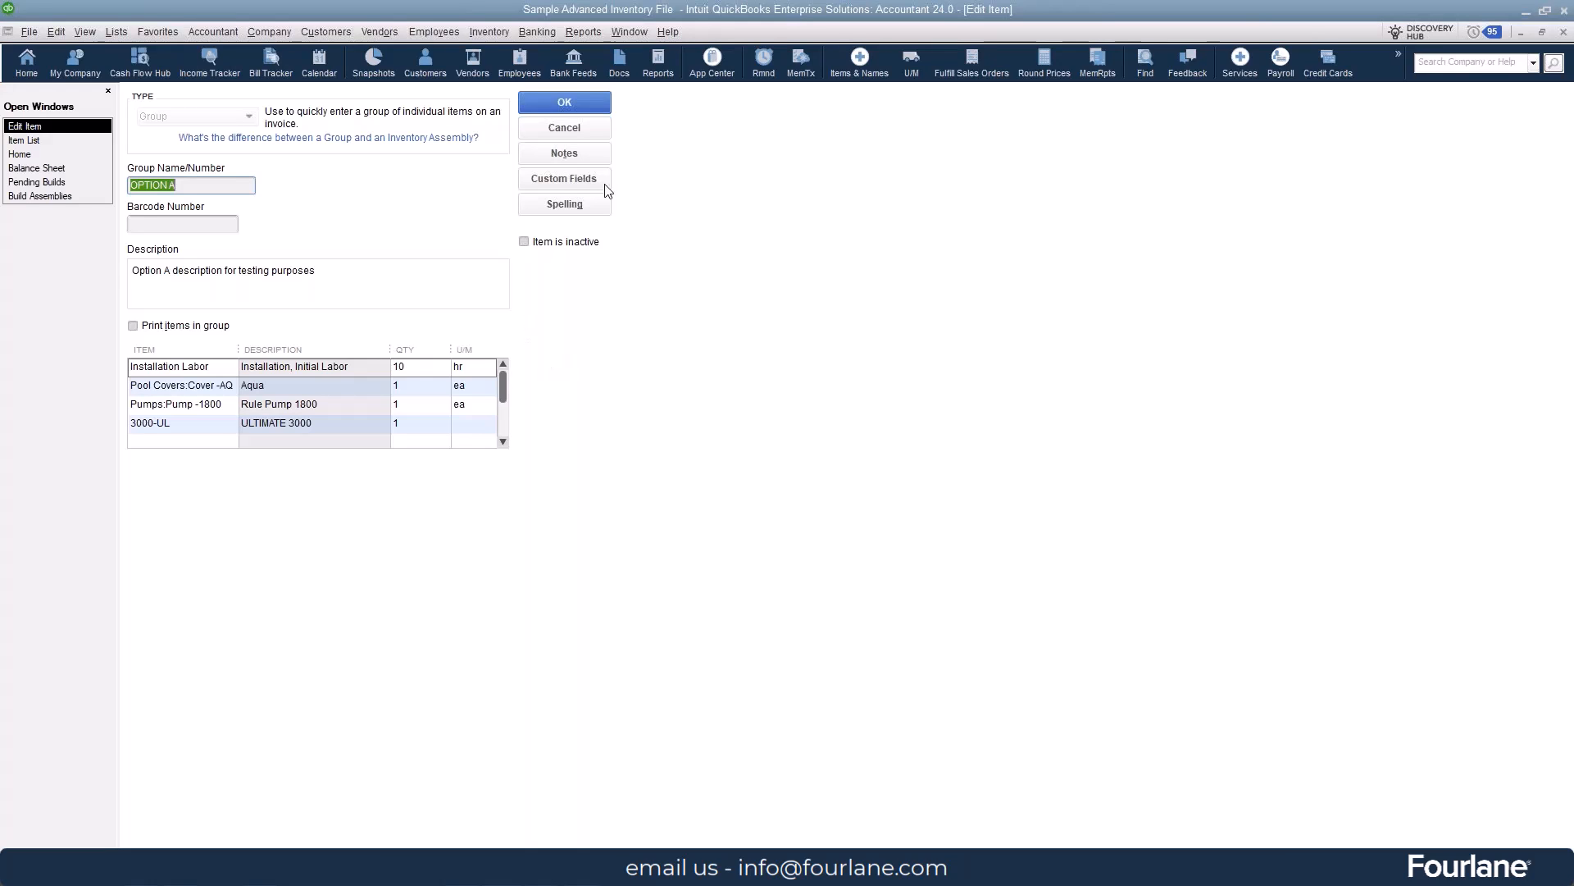
left_click(597, 131)
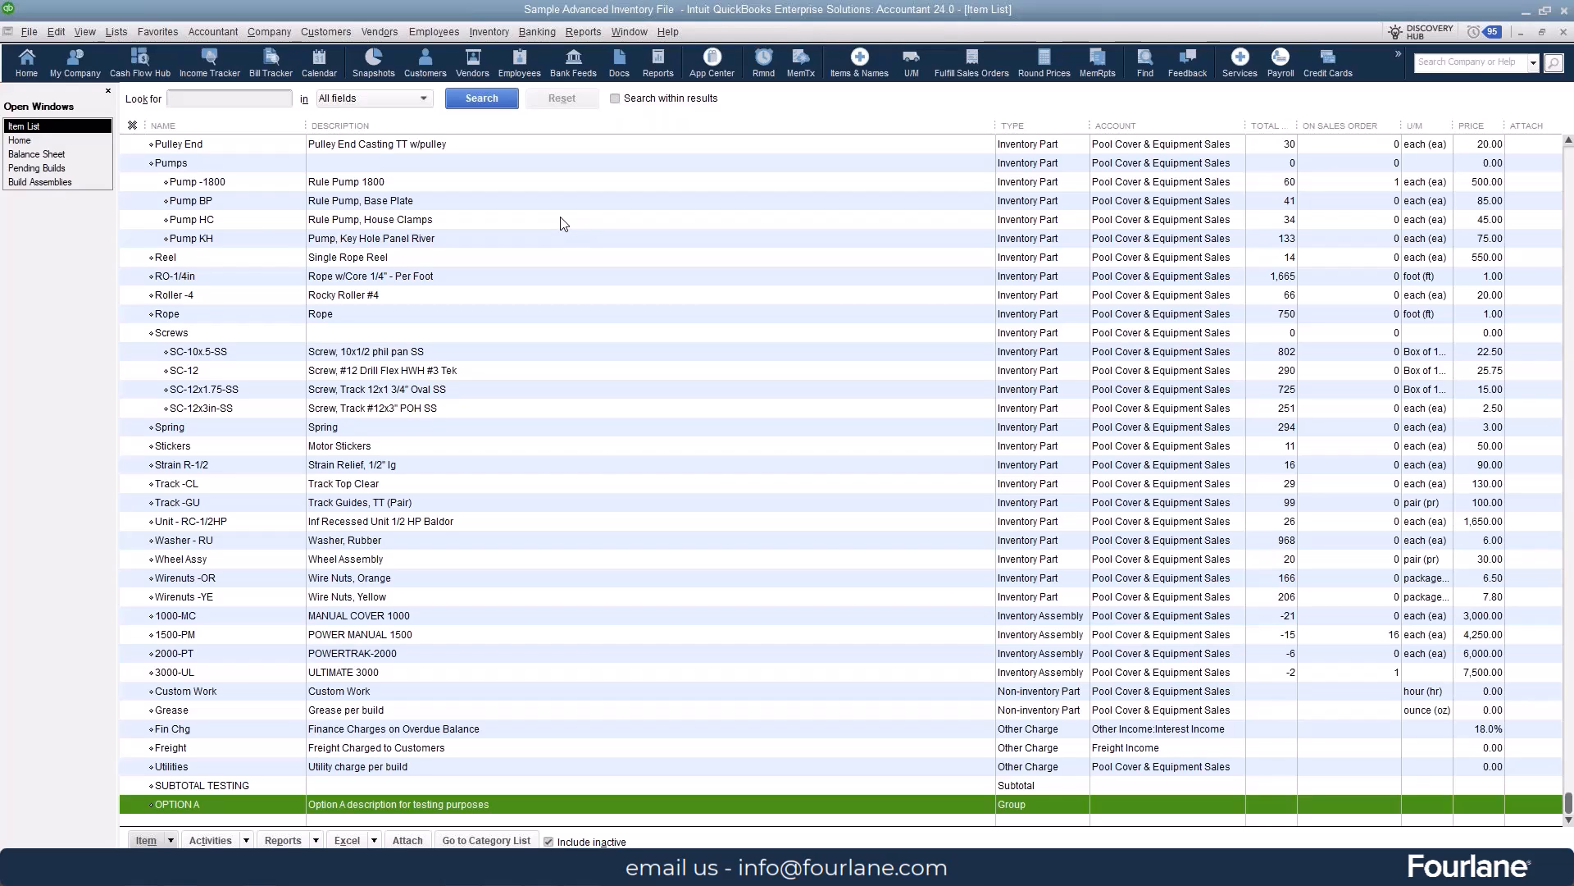
- Run the Inventory Stock Status by Item report, examine the part and assembly quantities down to the totals, and close it
left_click(25, 140)
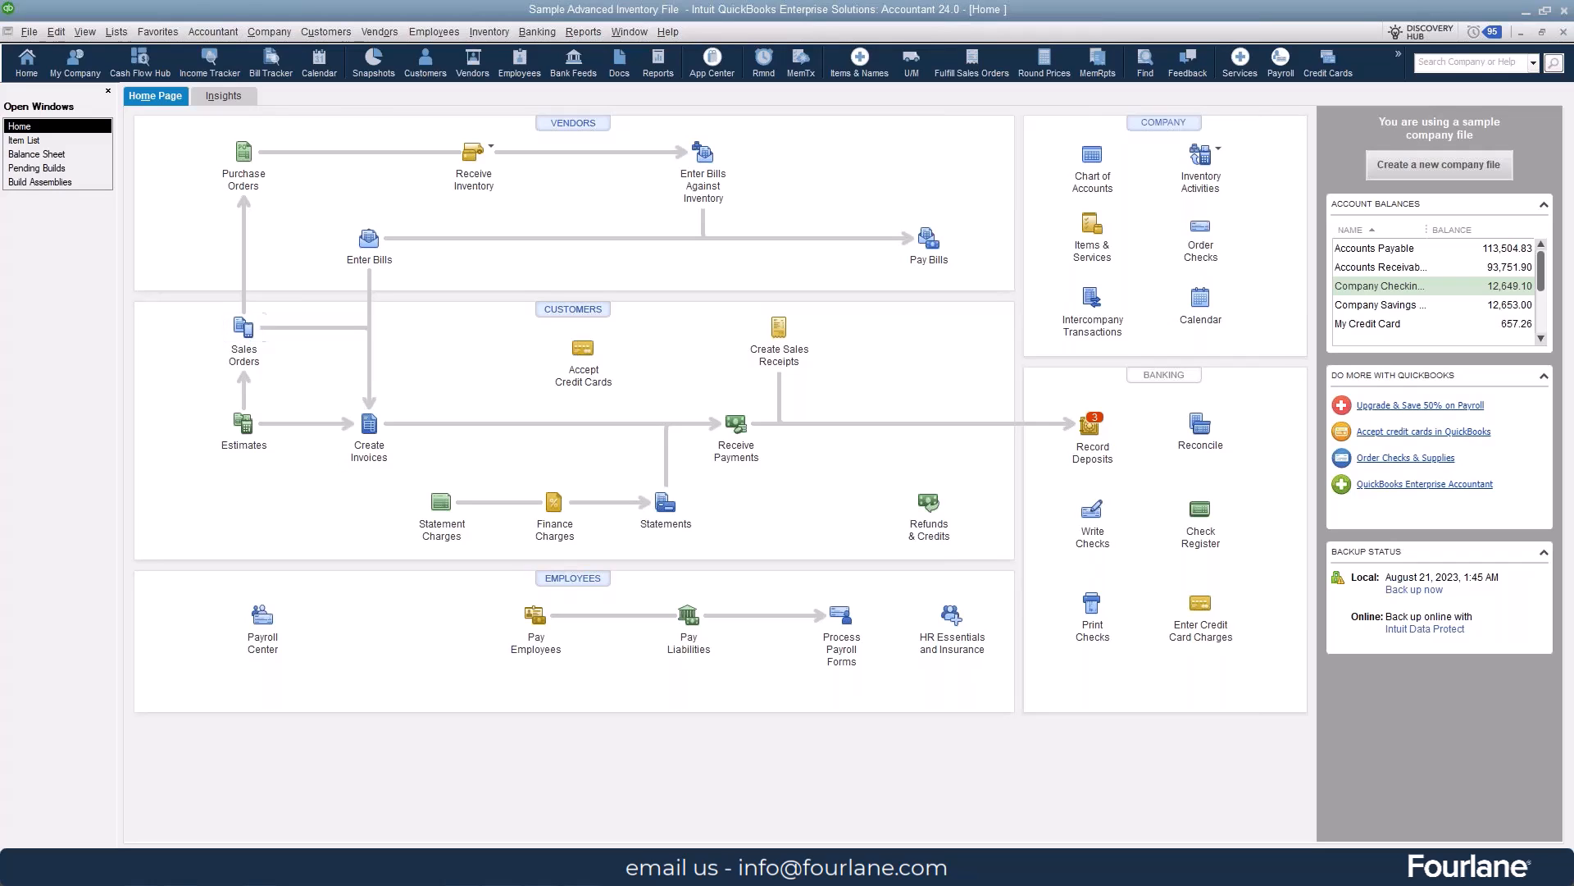
left_click(583, 31)
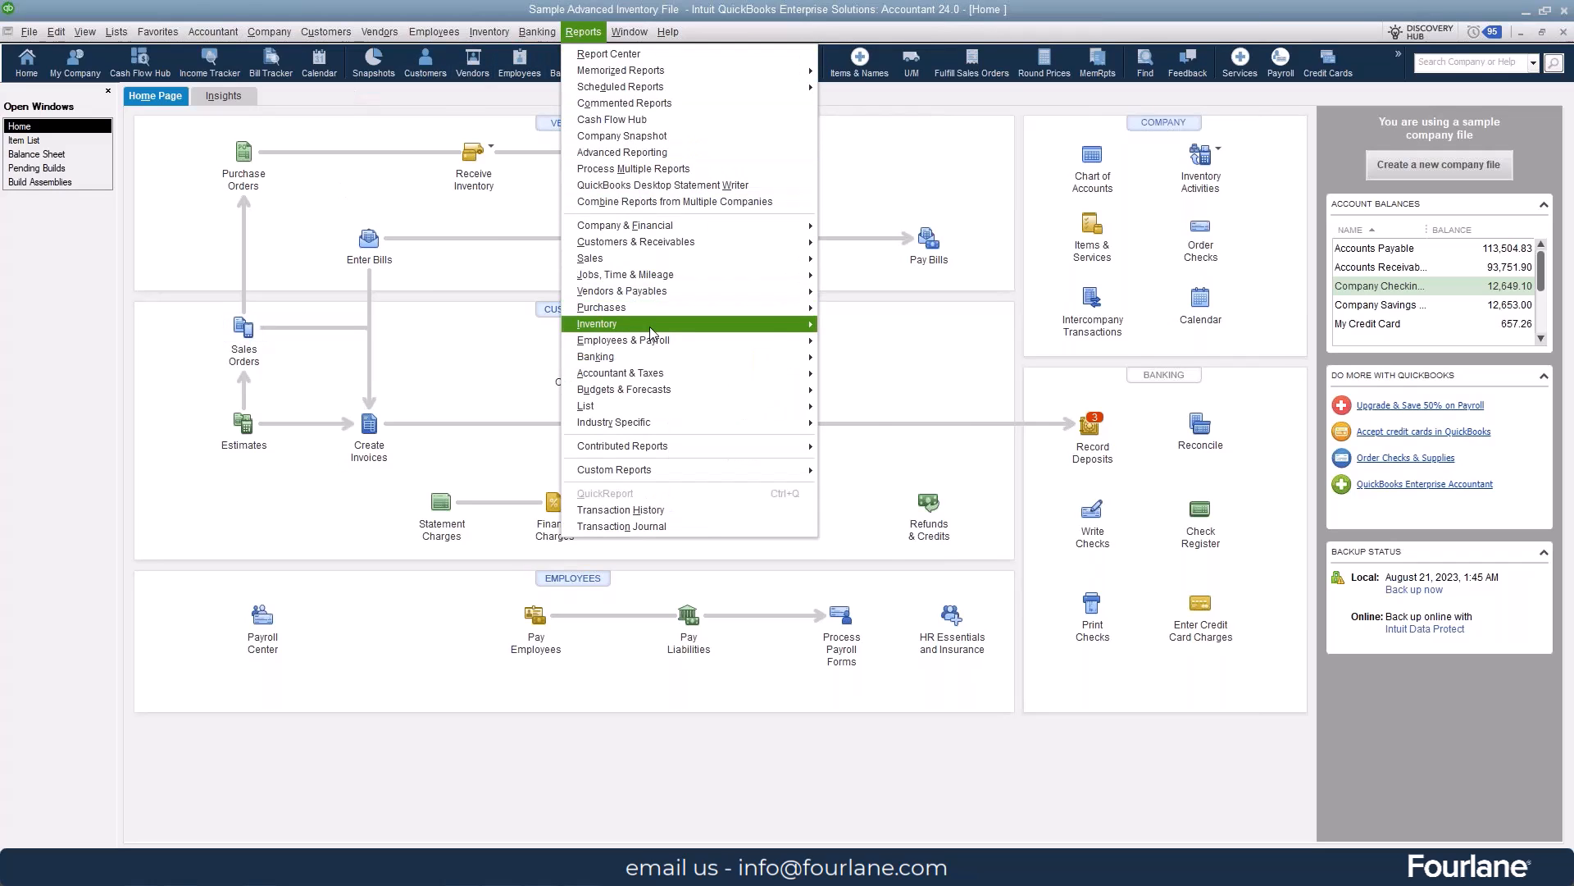
mouse_move(651, 324)
left_click(961, 396)
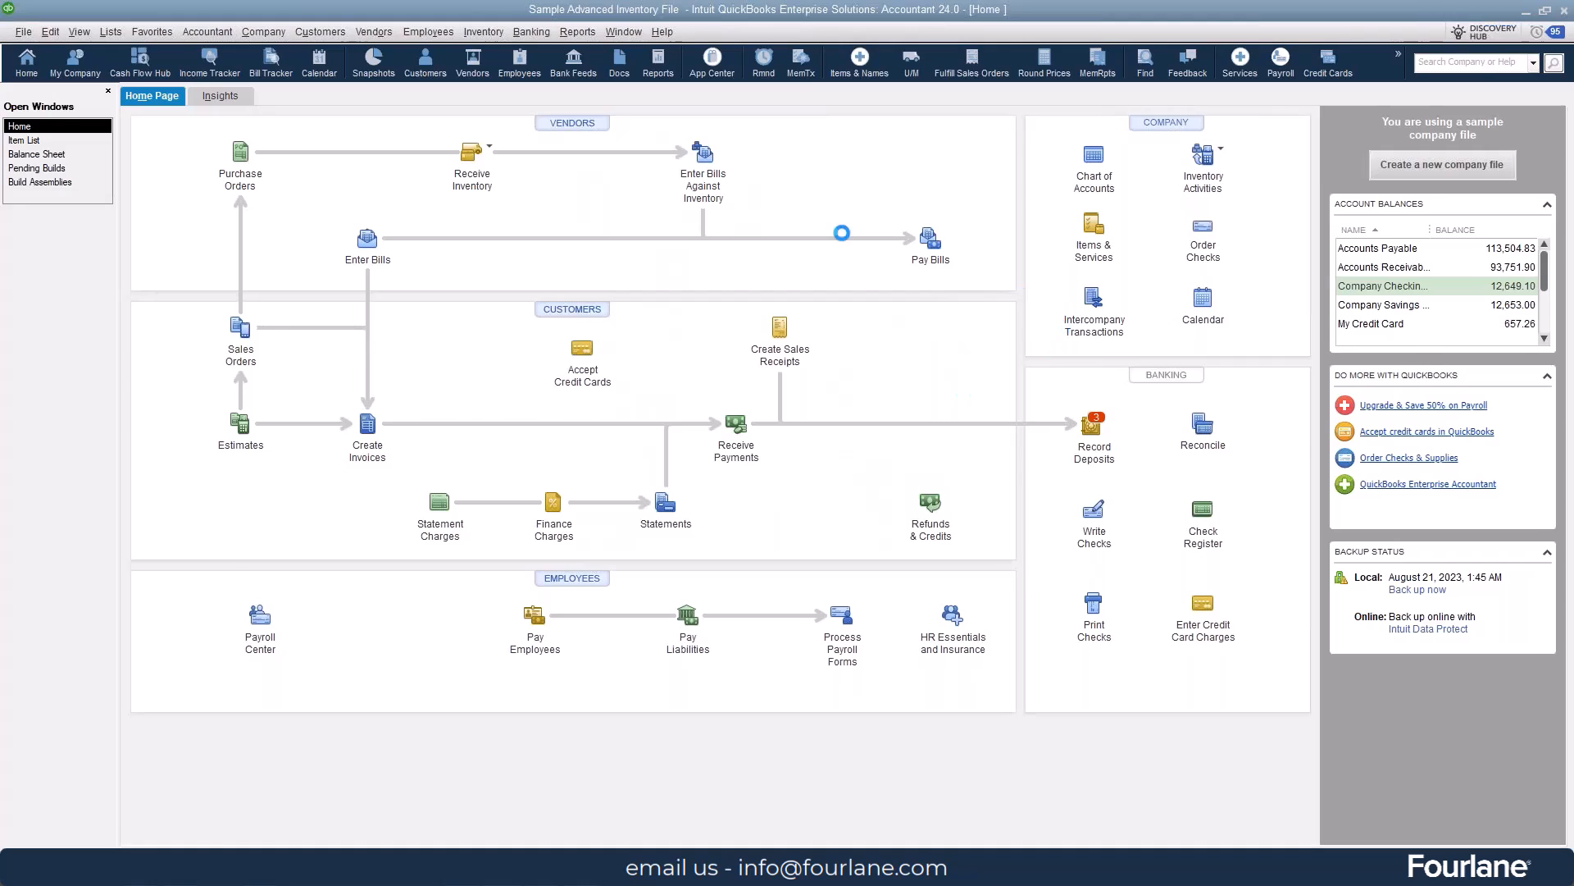
scroll(654, 604, "down", 7)
scroll(653, 605, "down", 3)
scroll(316, 394, "up", 2)
scroll(334, 387, "down", 4)
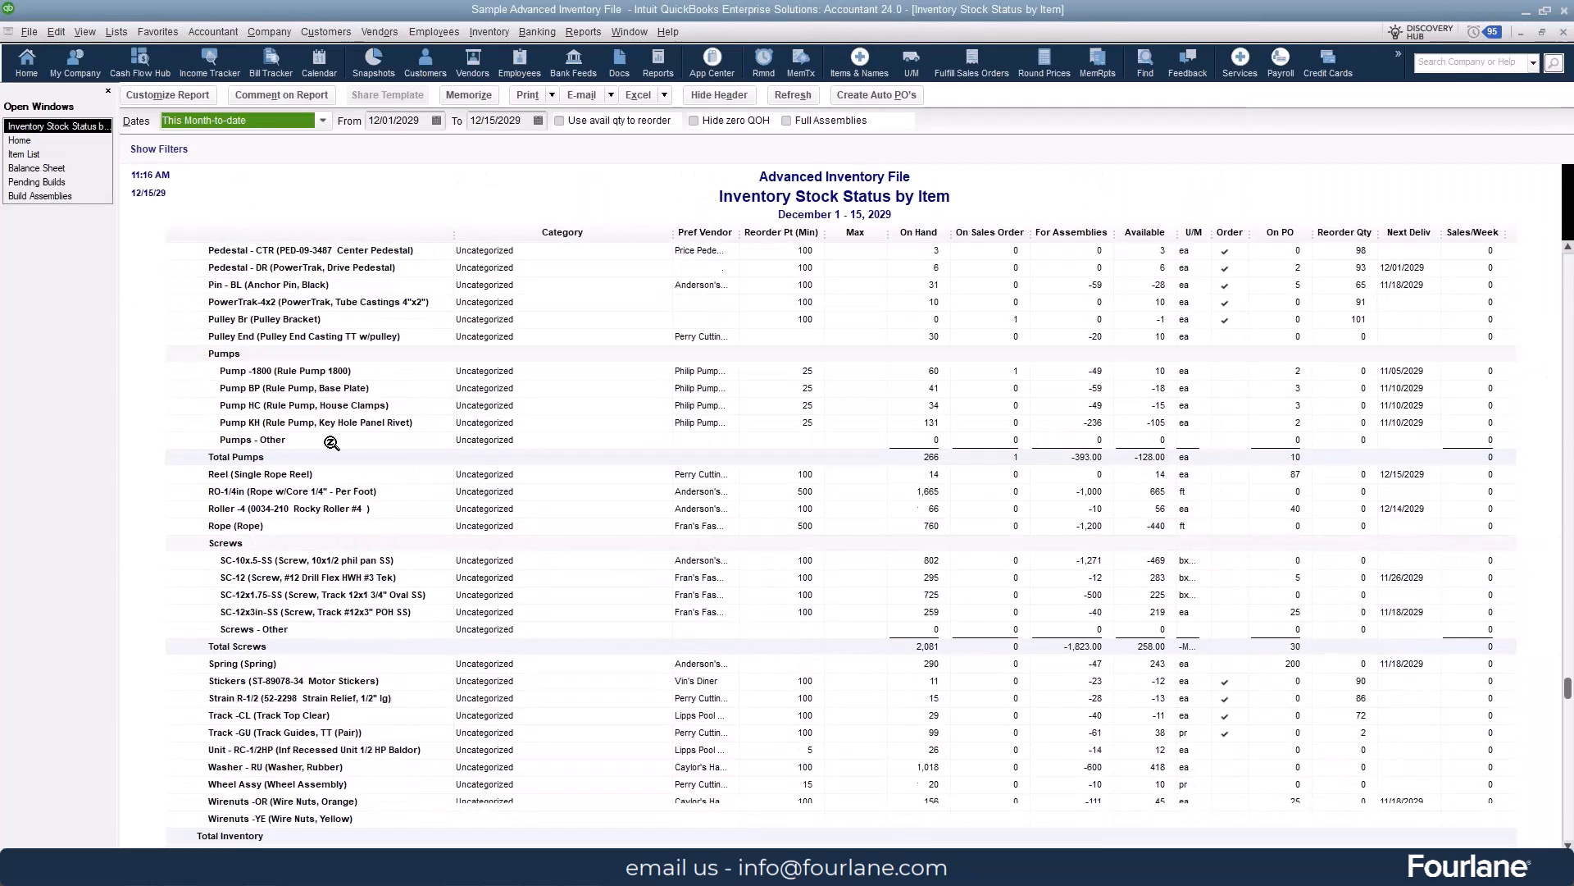
scroll(331, 442, "down", 3)
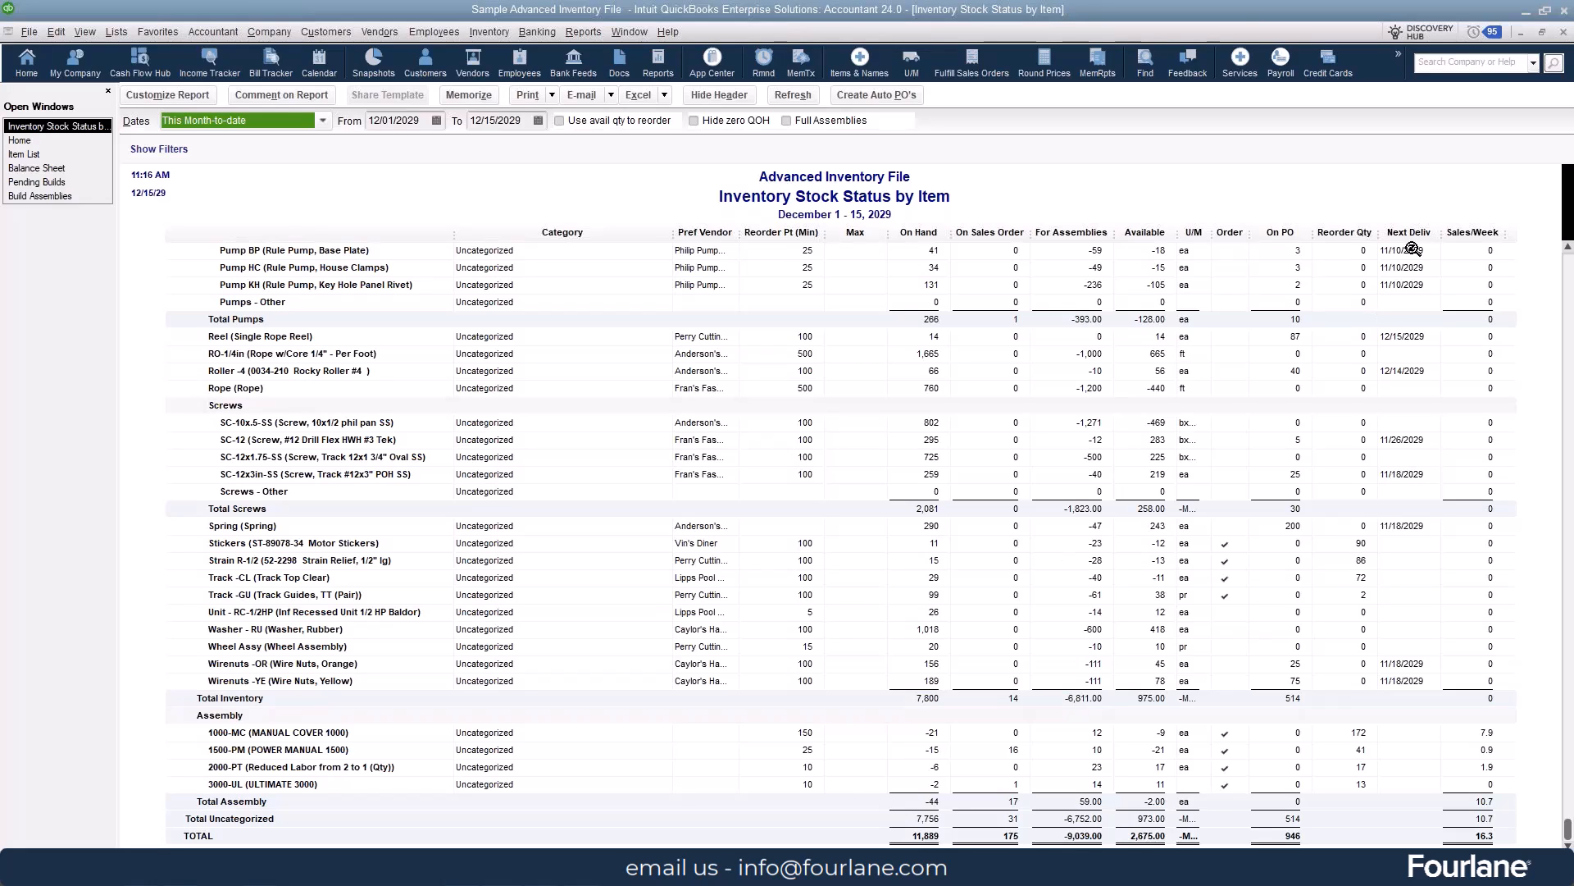
left_click(1564, 35)
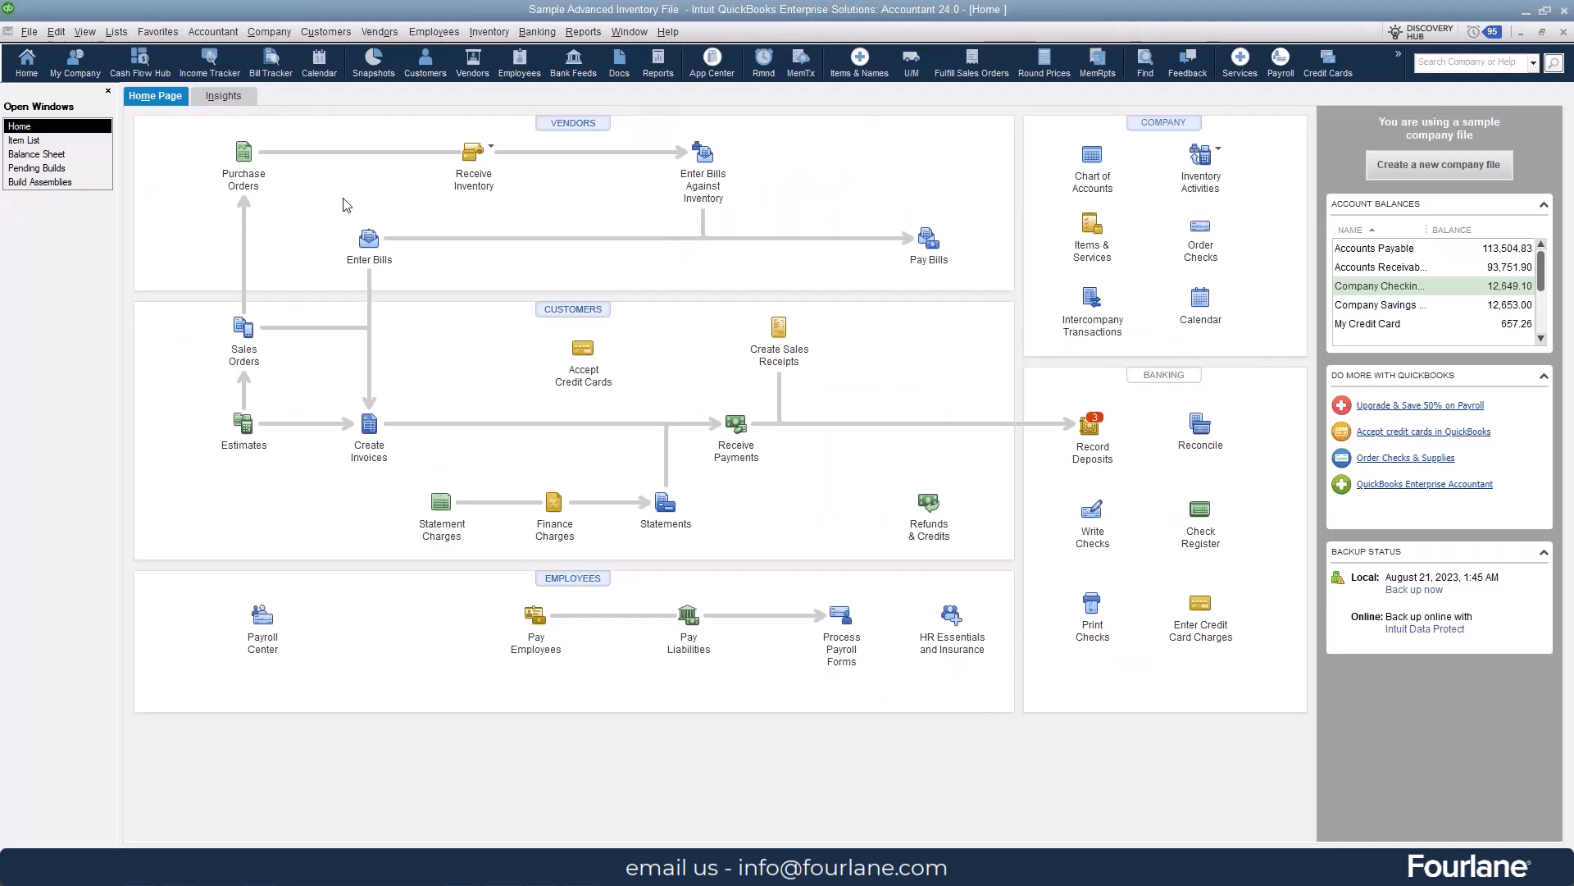
- Review the existing 1000-MC build and the preceding pending 2000-PT build in Build Assemblies
left_click(81, 184)
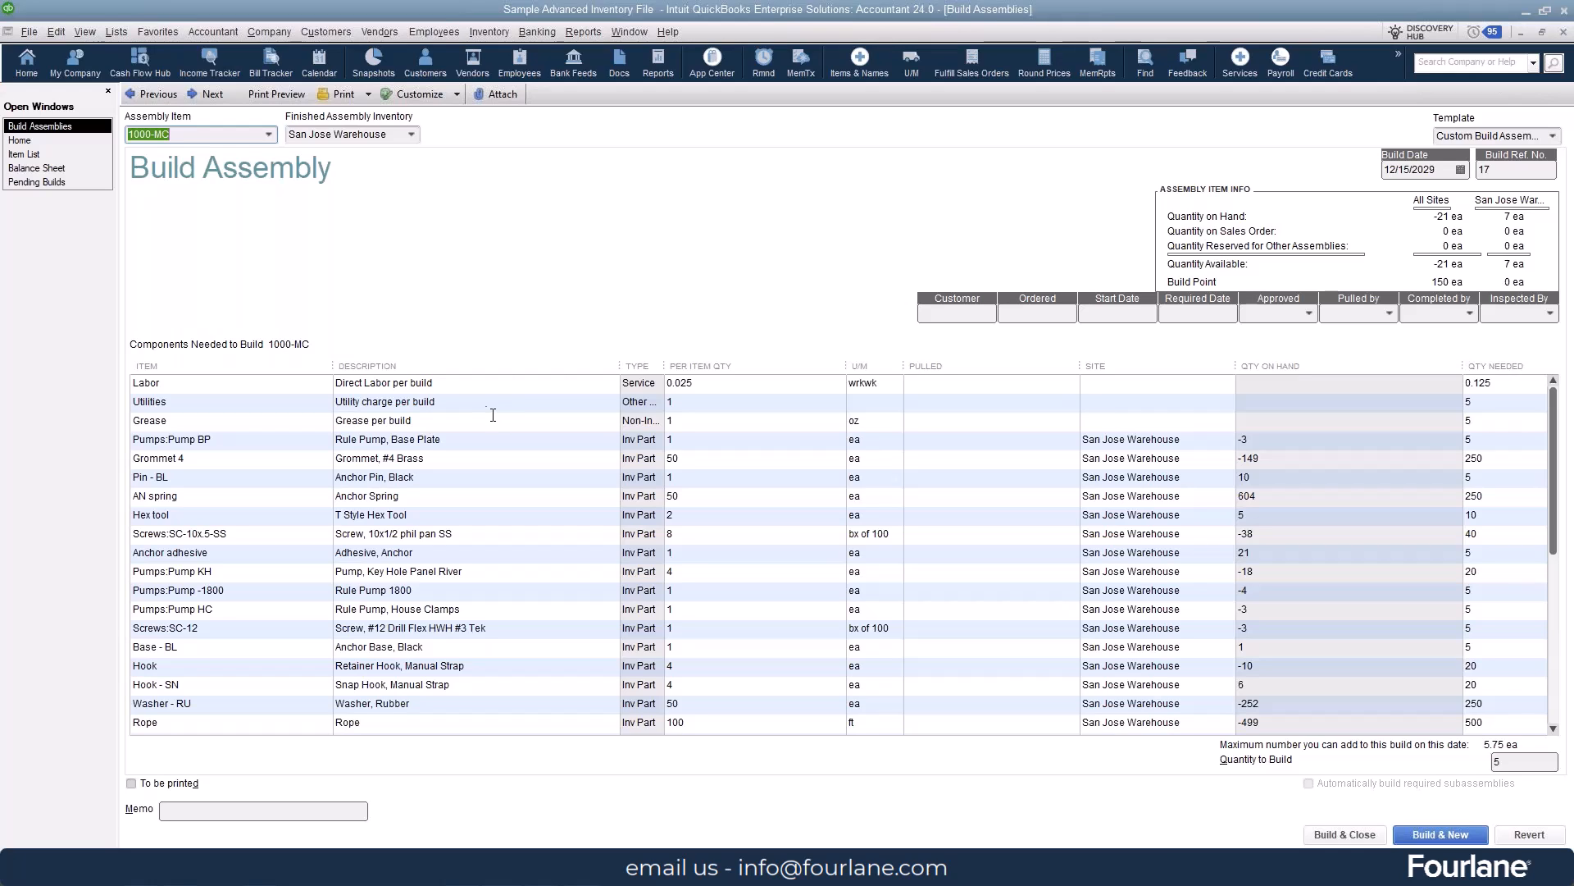
left_click(157, 95)
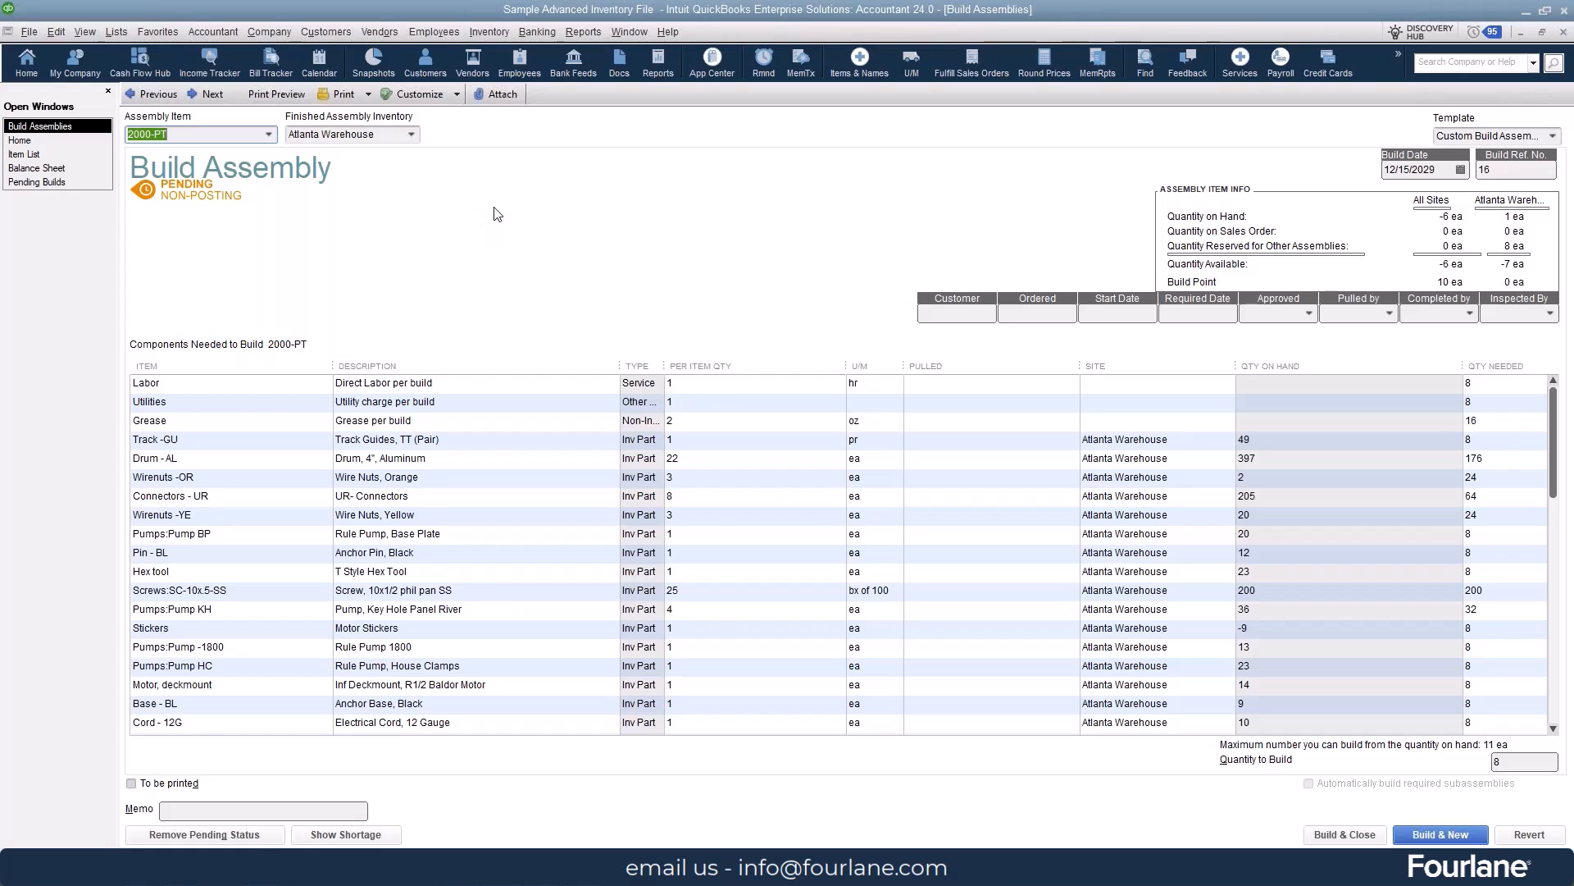
- Start a new build of assembly 2000-PT for the Atlanta Warehouse with the build date 12/21/2029
left_click(211, 93)
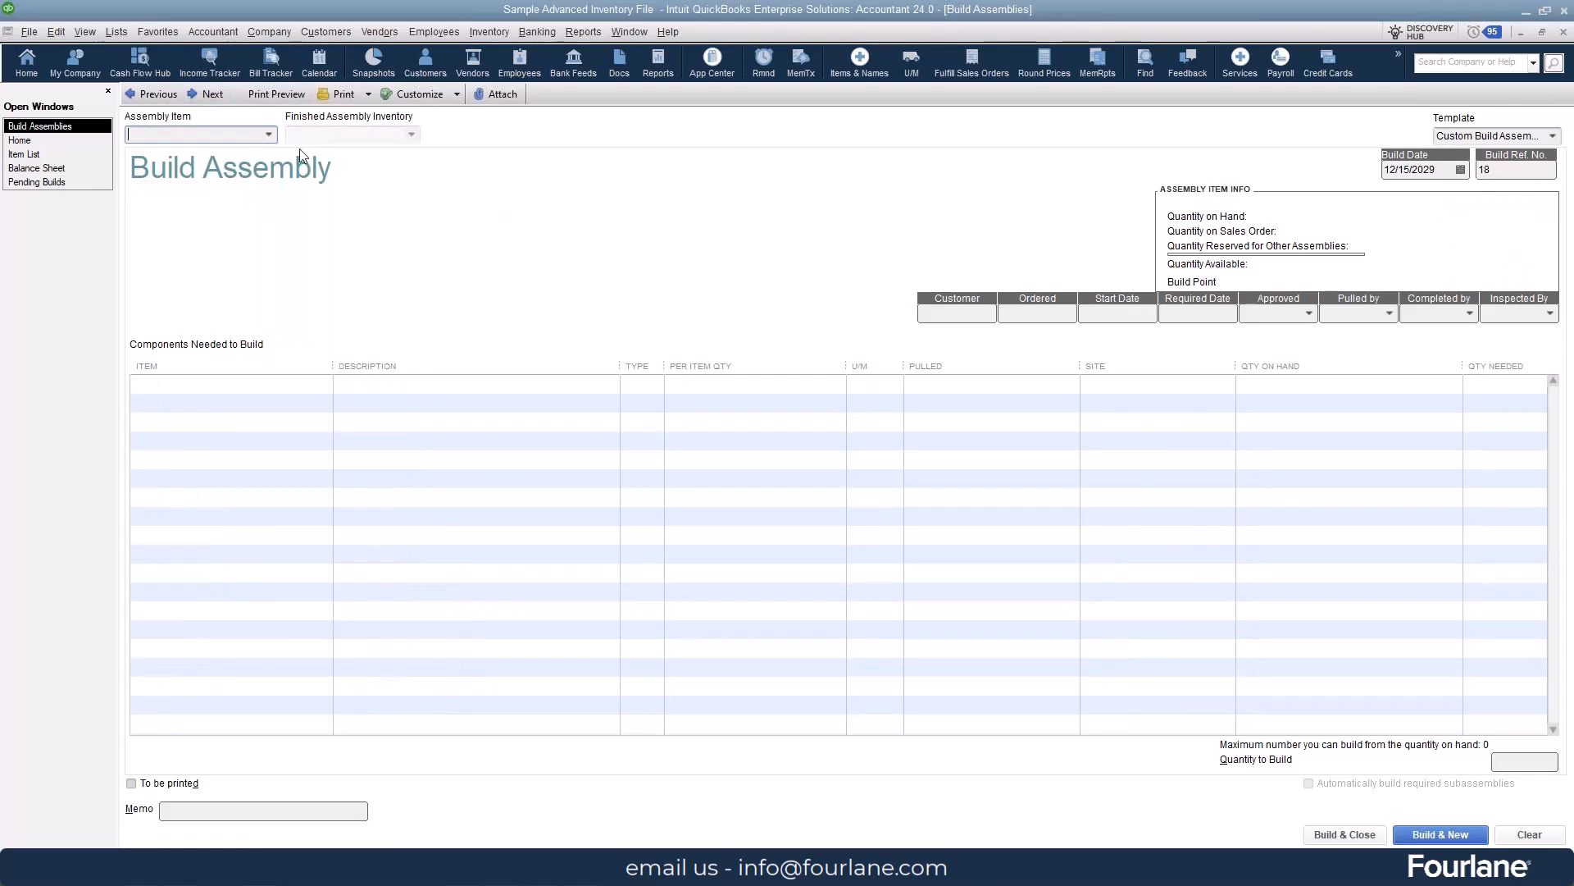
left_click(268, 133)
left_click(180, 237)
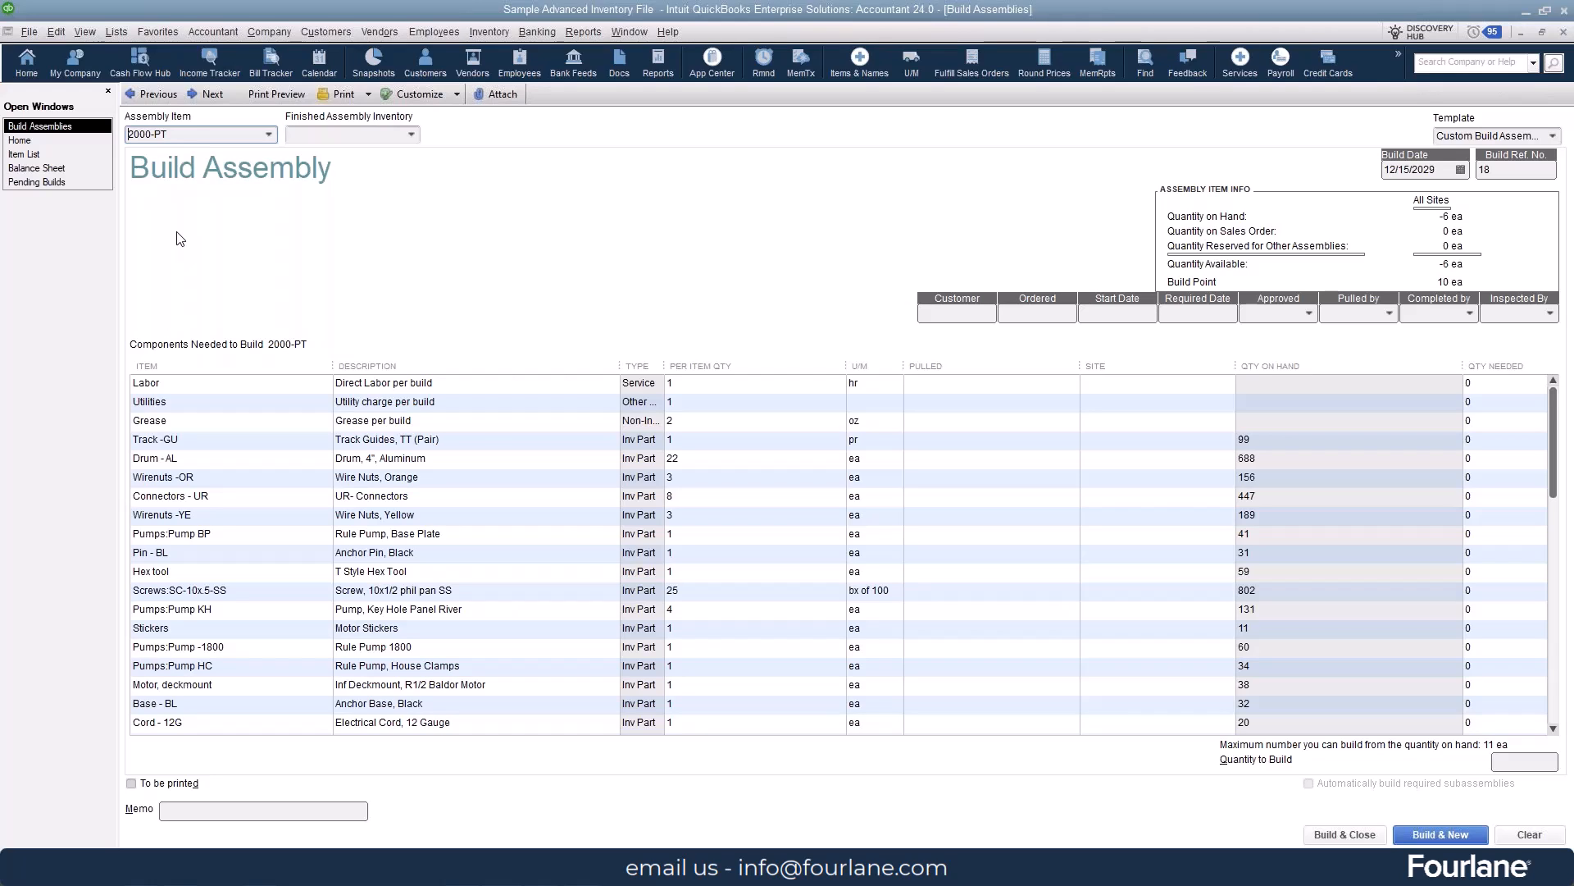
left_click(1461, 171)
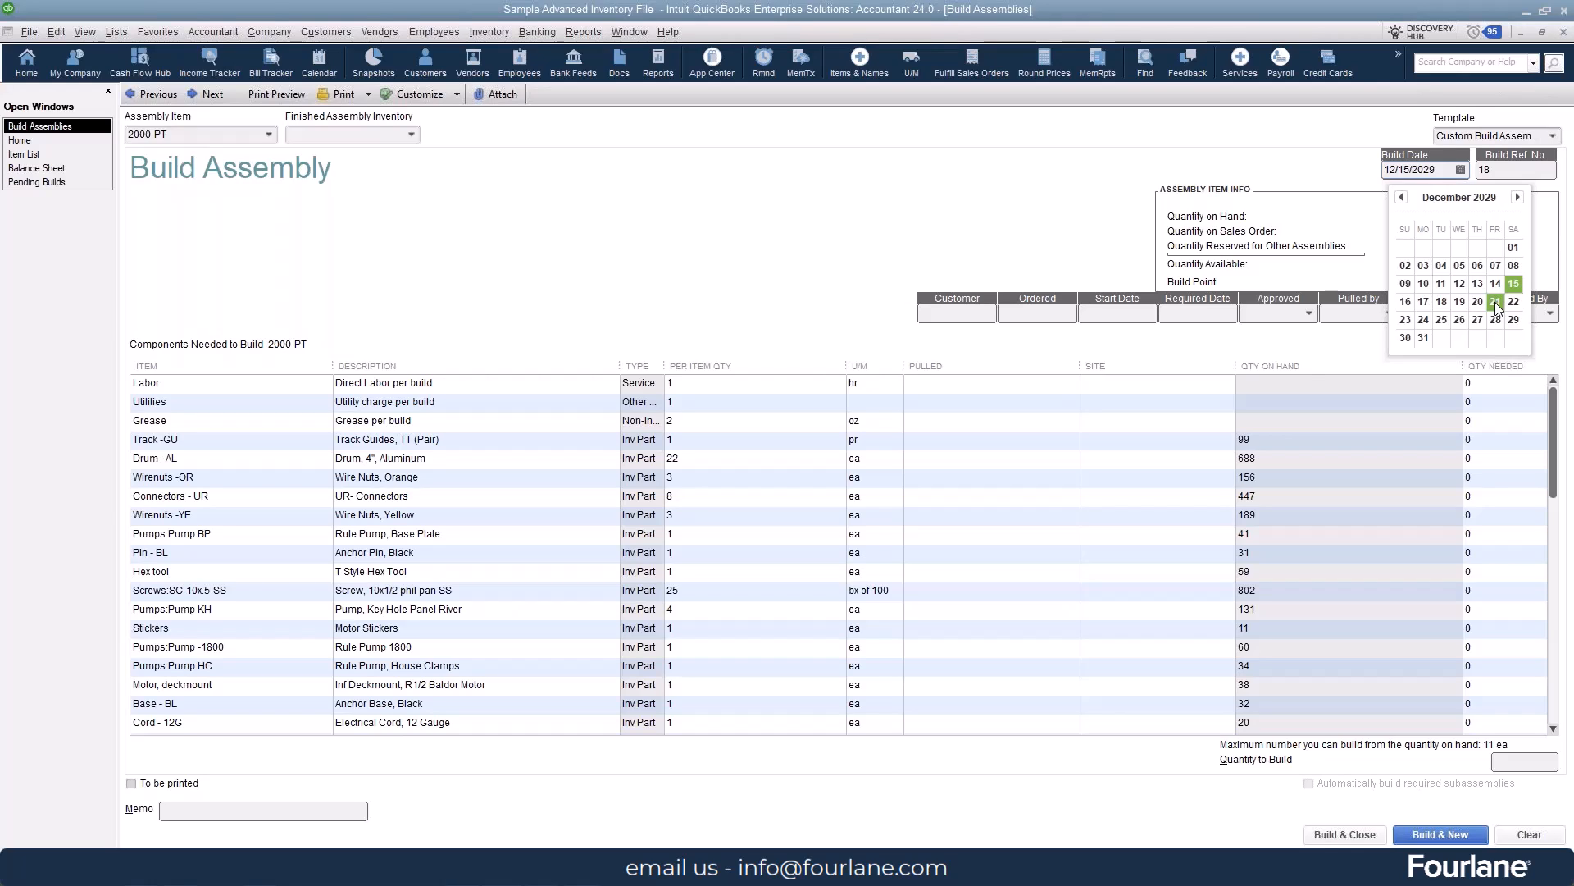
left_click(968, 162)
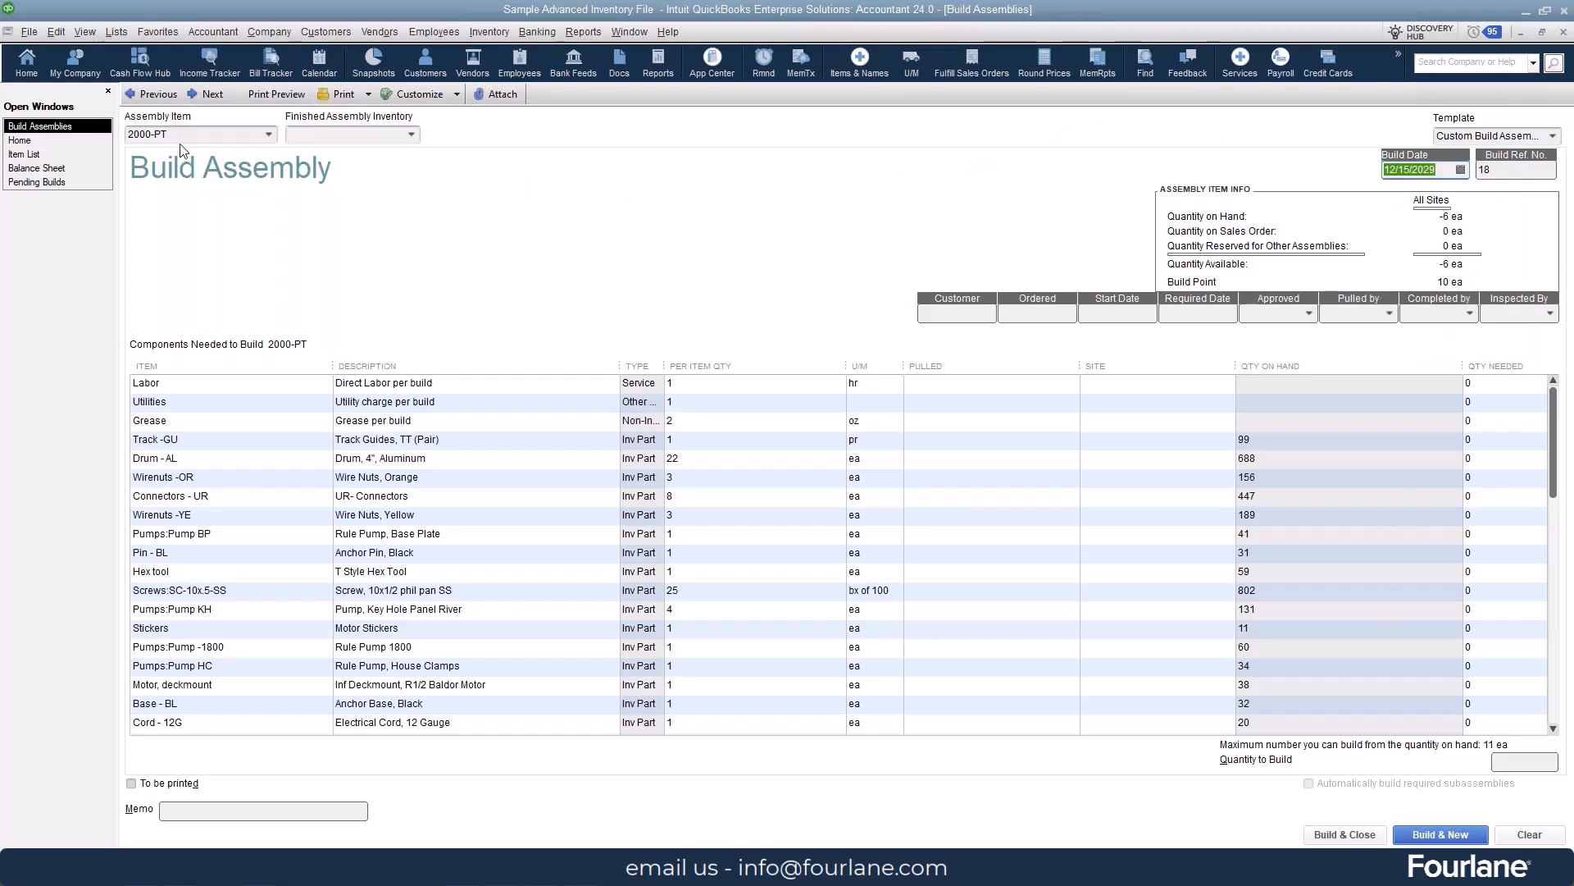
left_click(414, 135)
left_click(371, 197)
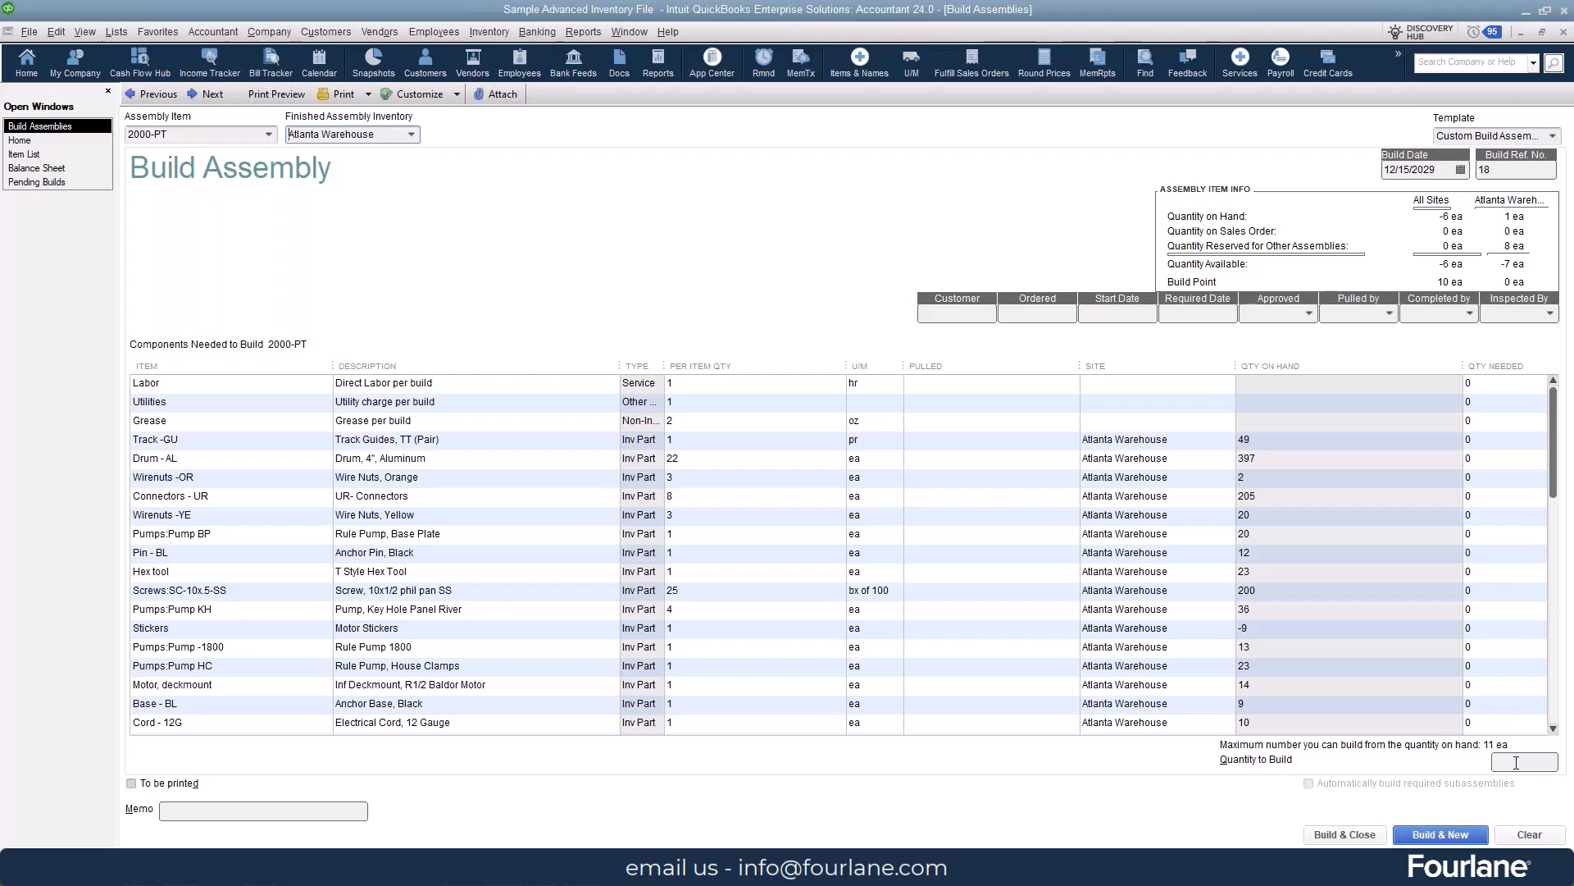
left_click(1461, 170)
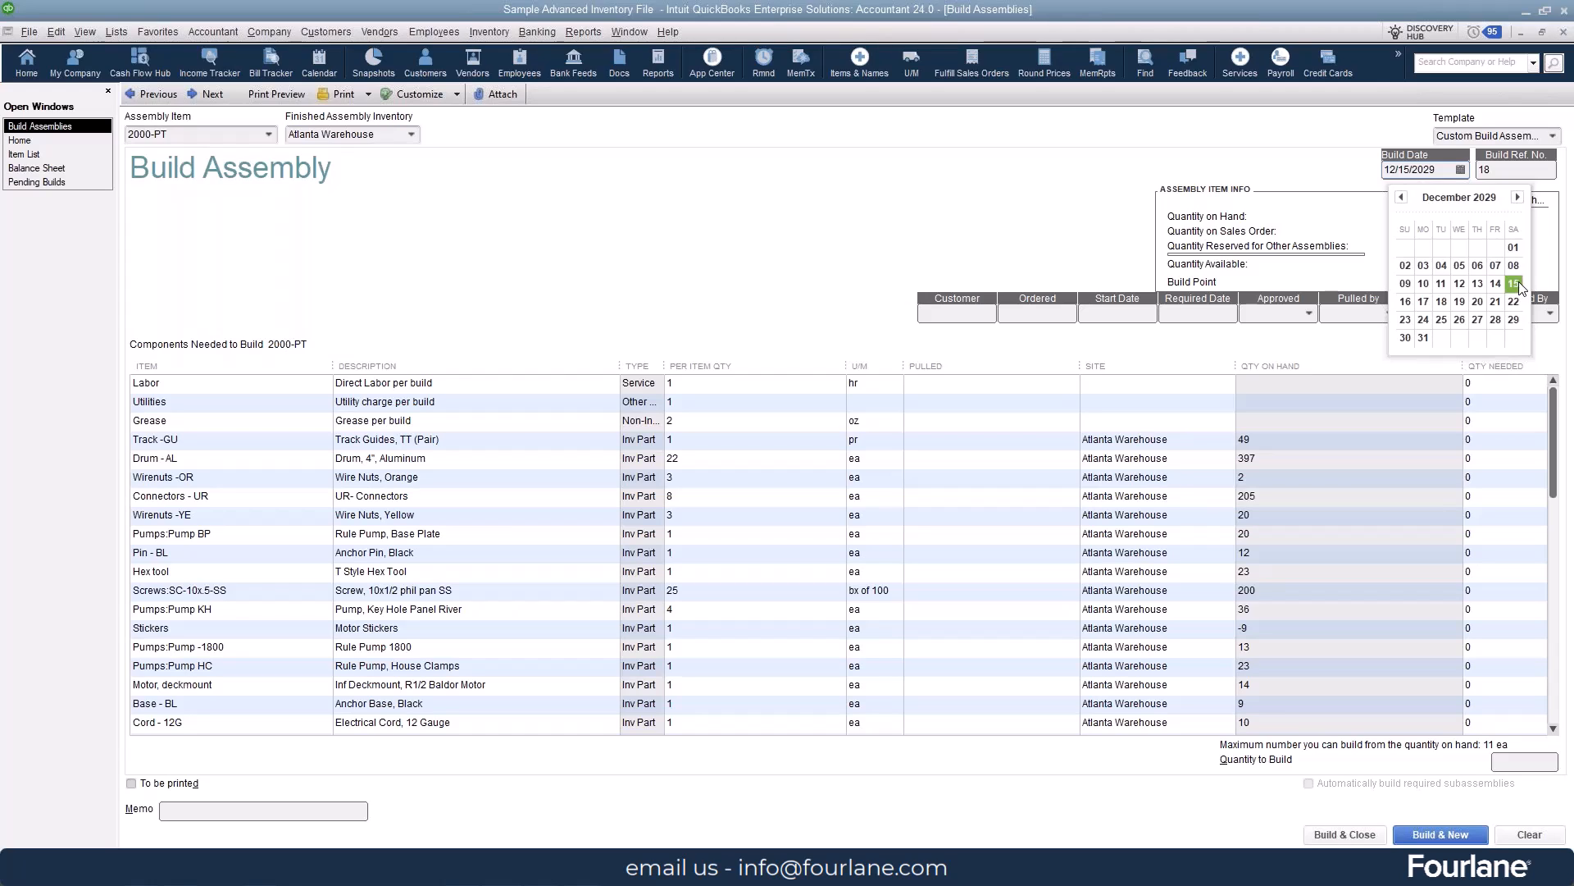
left_click(1496, 302)
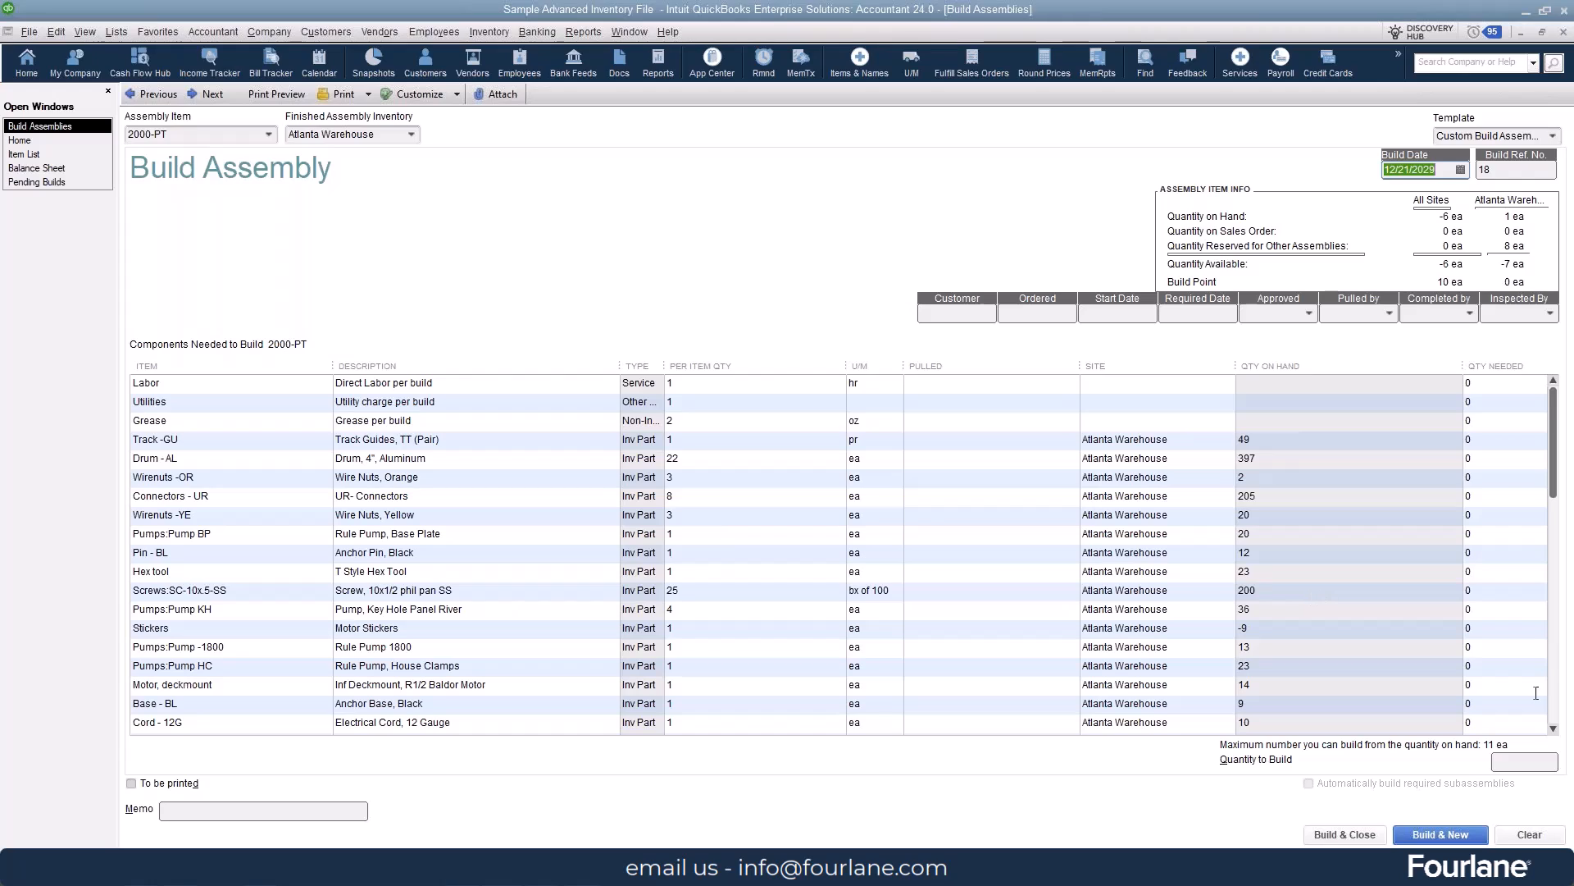
- Try making a build of 15 units pending from the component shortage warning, and clear the build form
left_click(1516, 761)
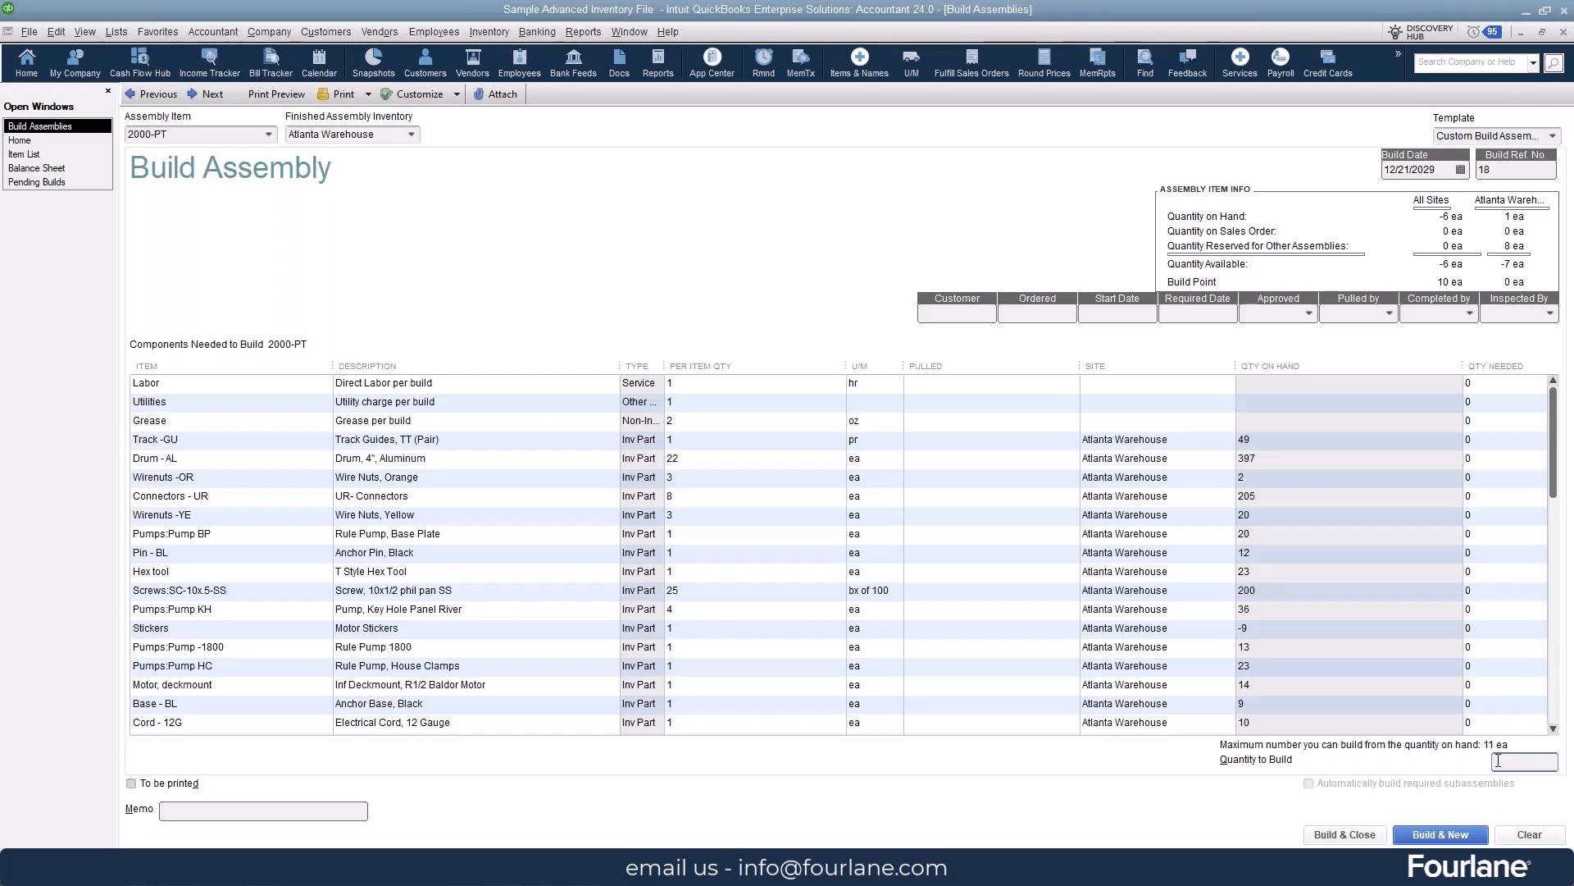
type("15")
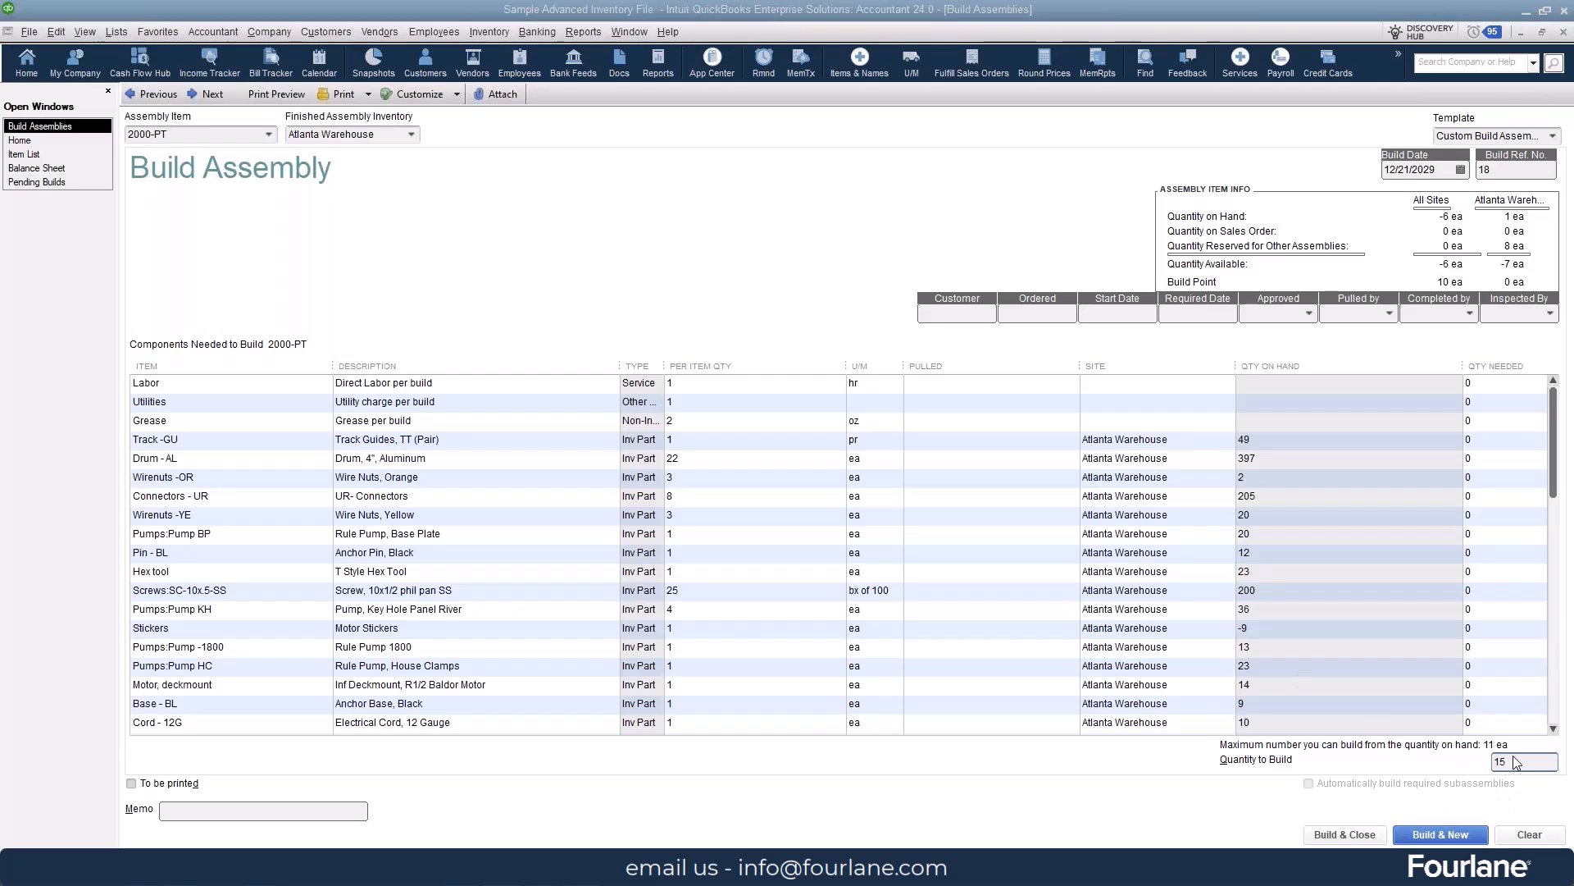
left_click_drag(1107, 197, 623, 175)
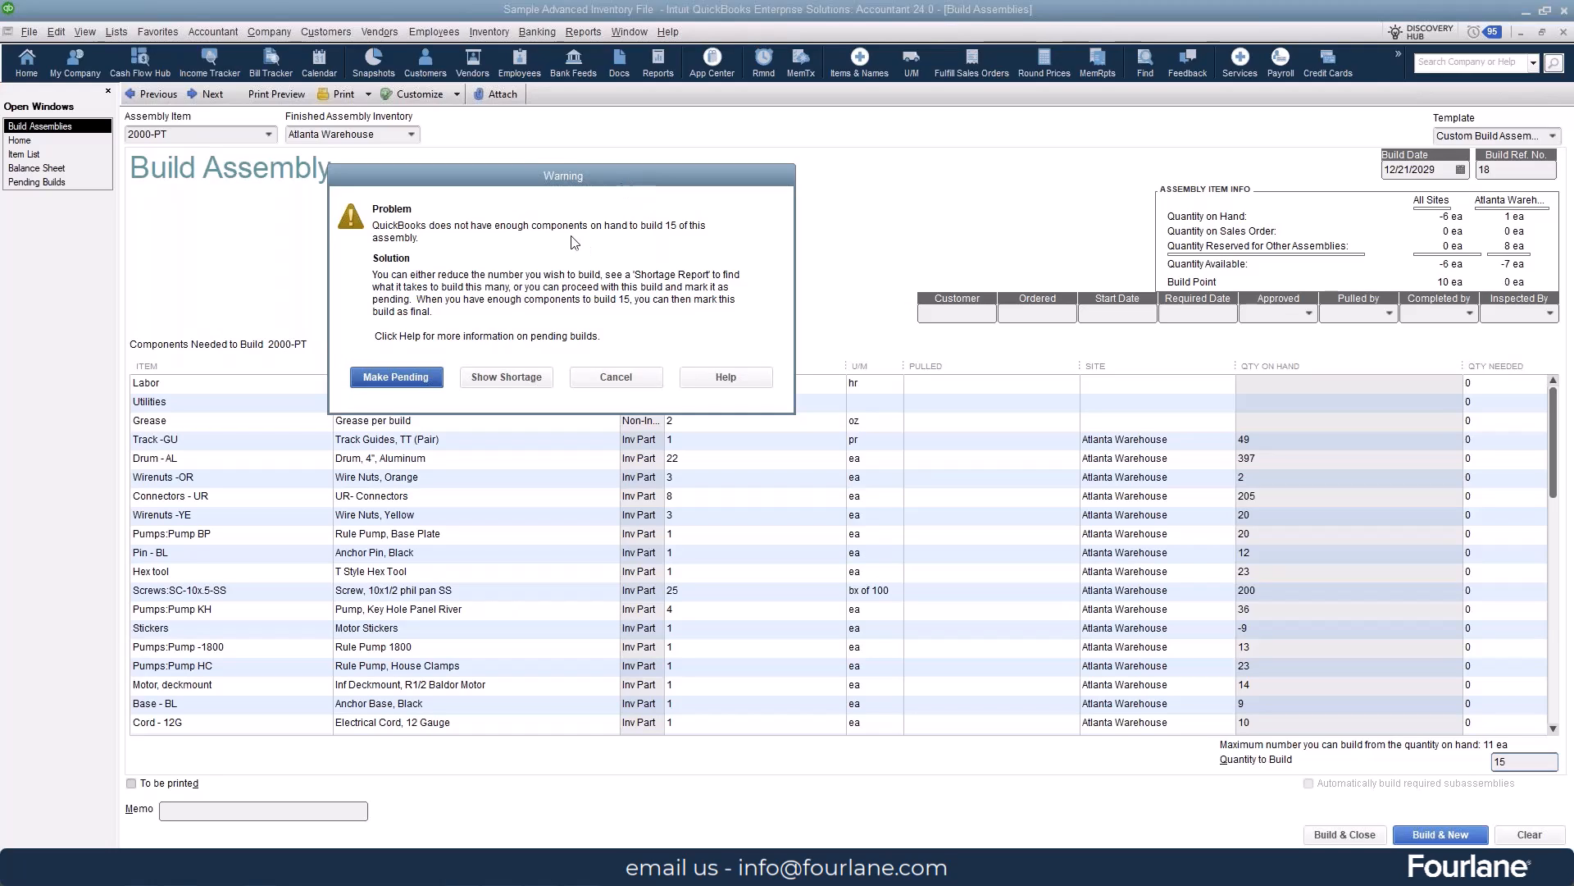
left_click(391, 379)
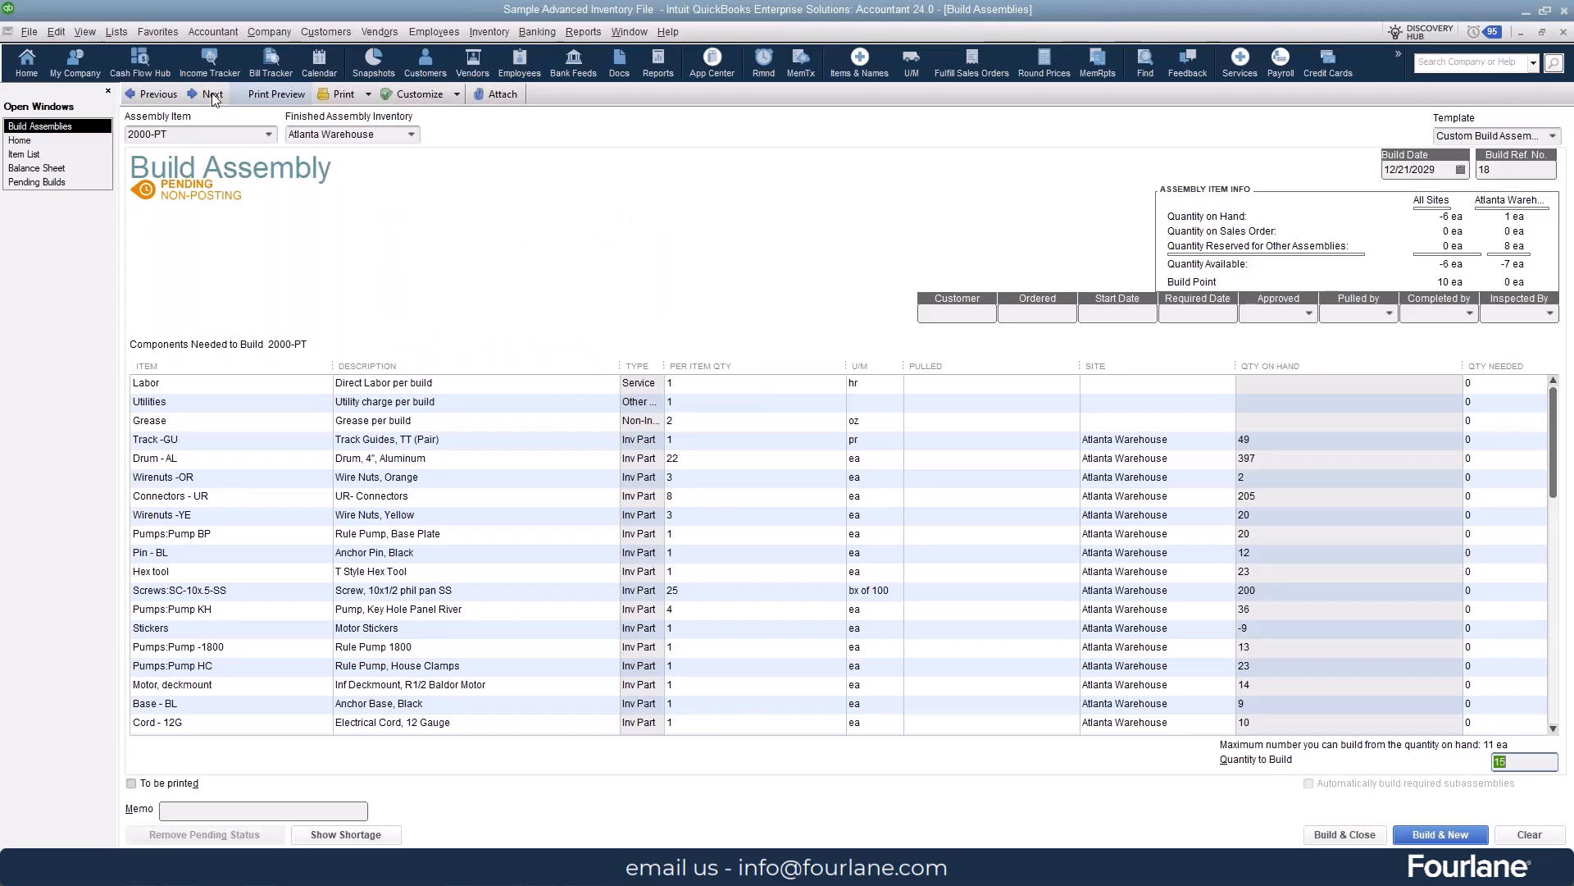
left_click(56, 35)
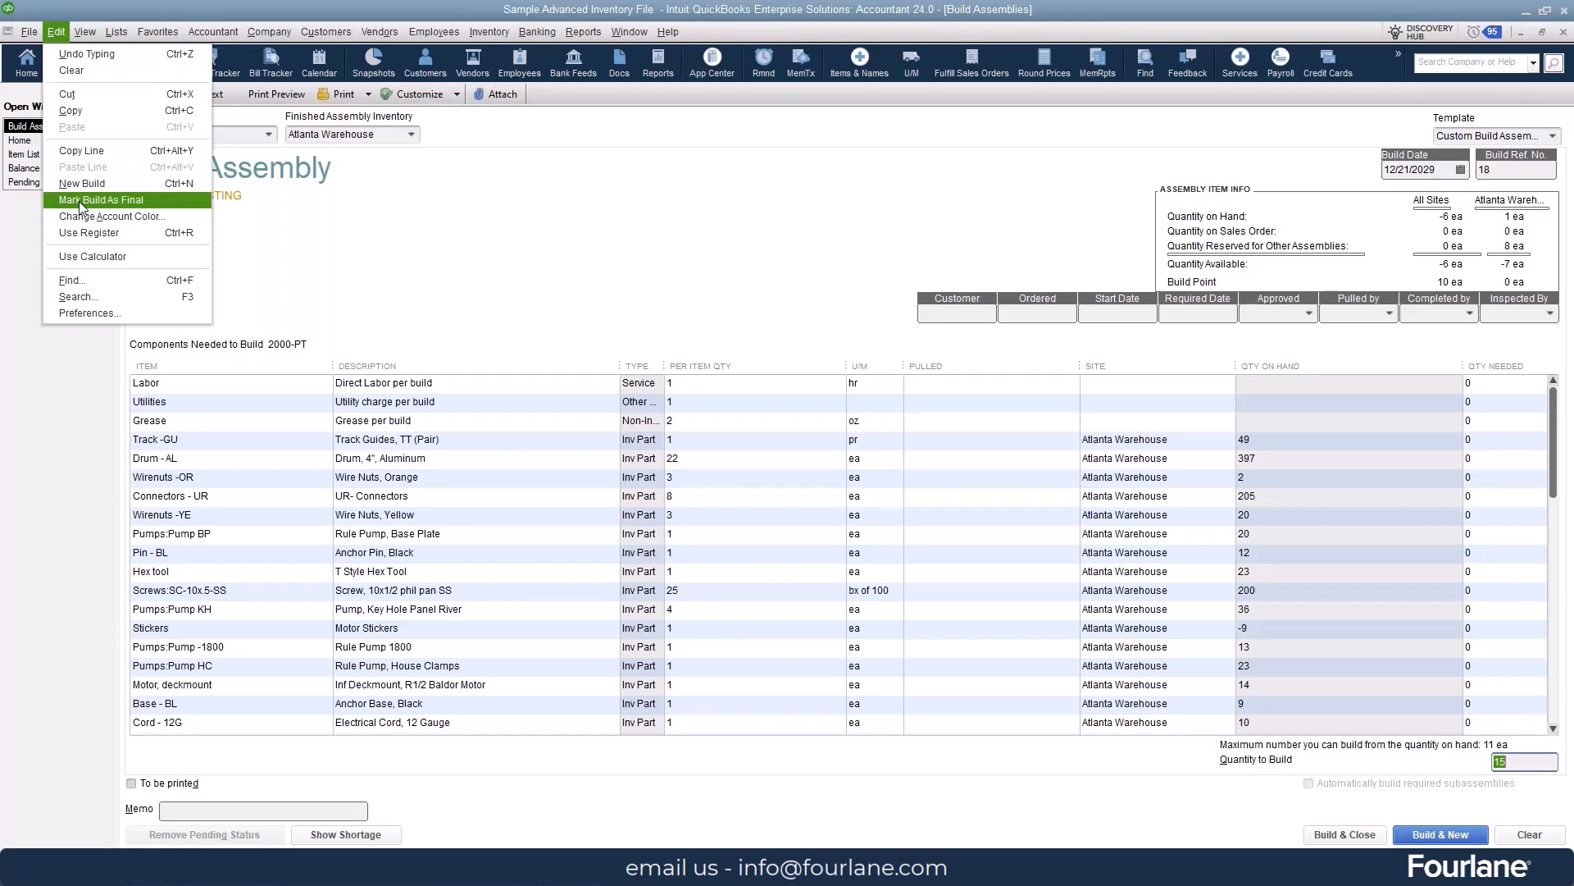
left_click(417, 239)
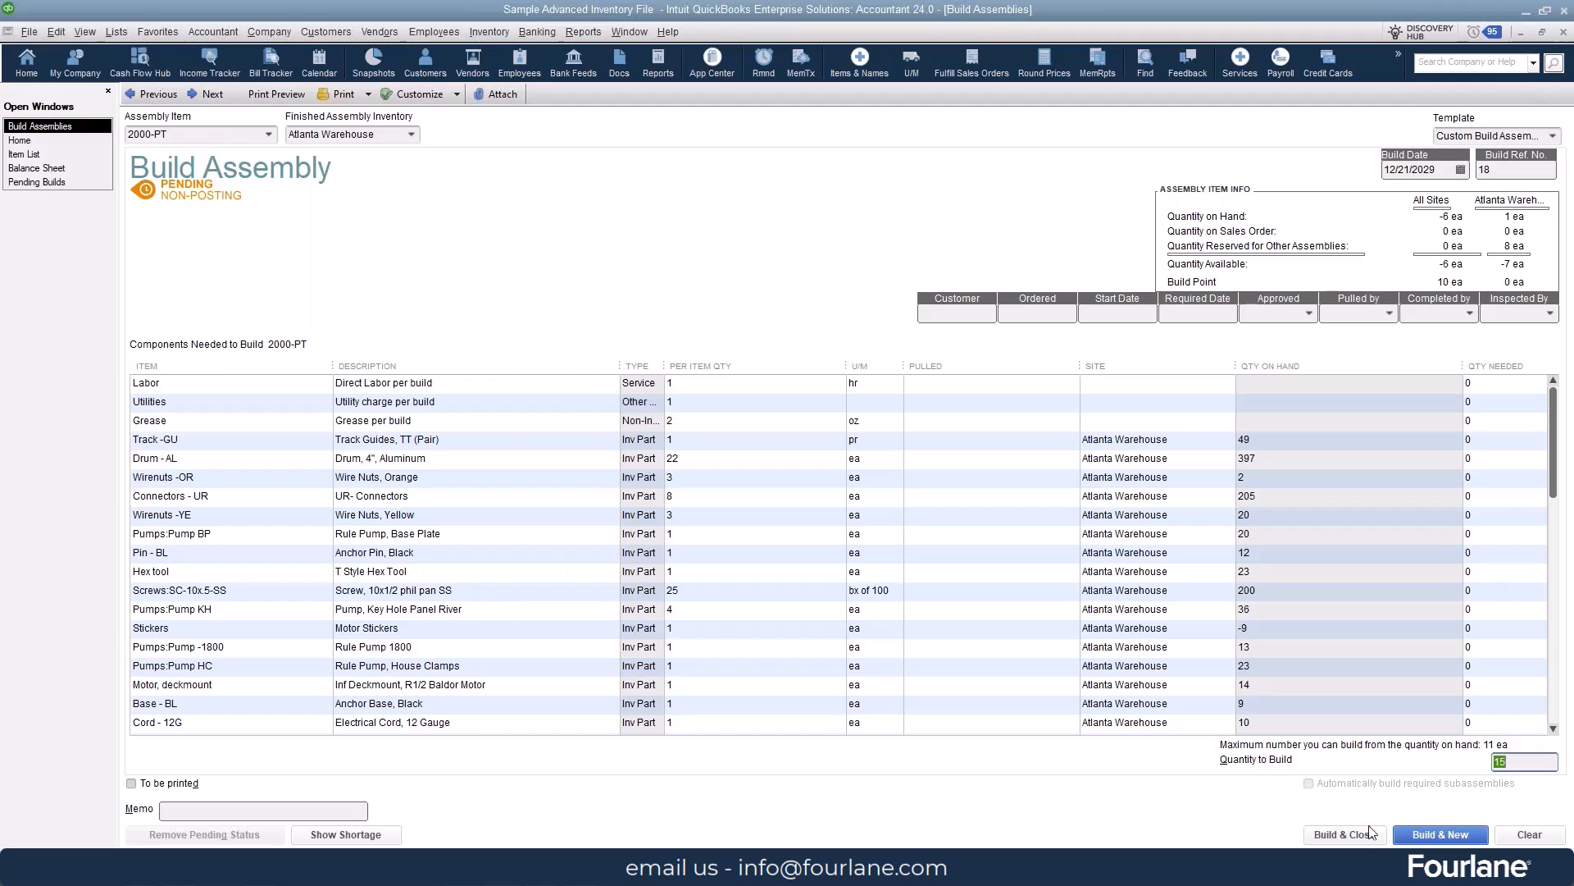
left_click(1522, 835)
- Enter a build of assembly 2000-PT at the Atlanta Warehouse with a quantity to build of 15
left_click(268, 134)
left_click(203, 230)
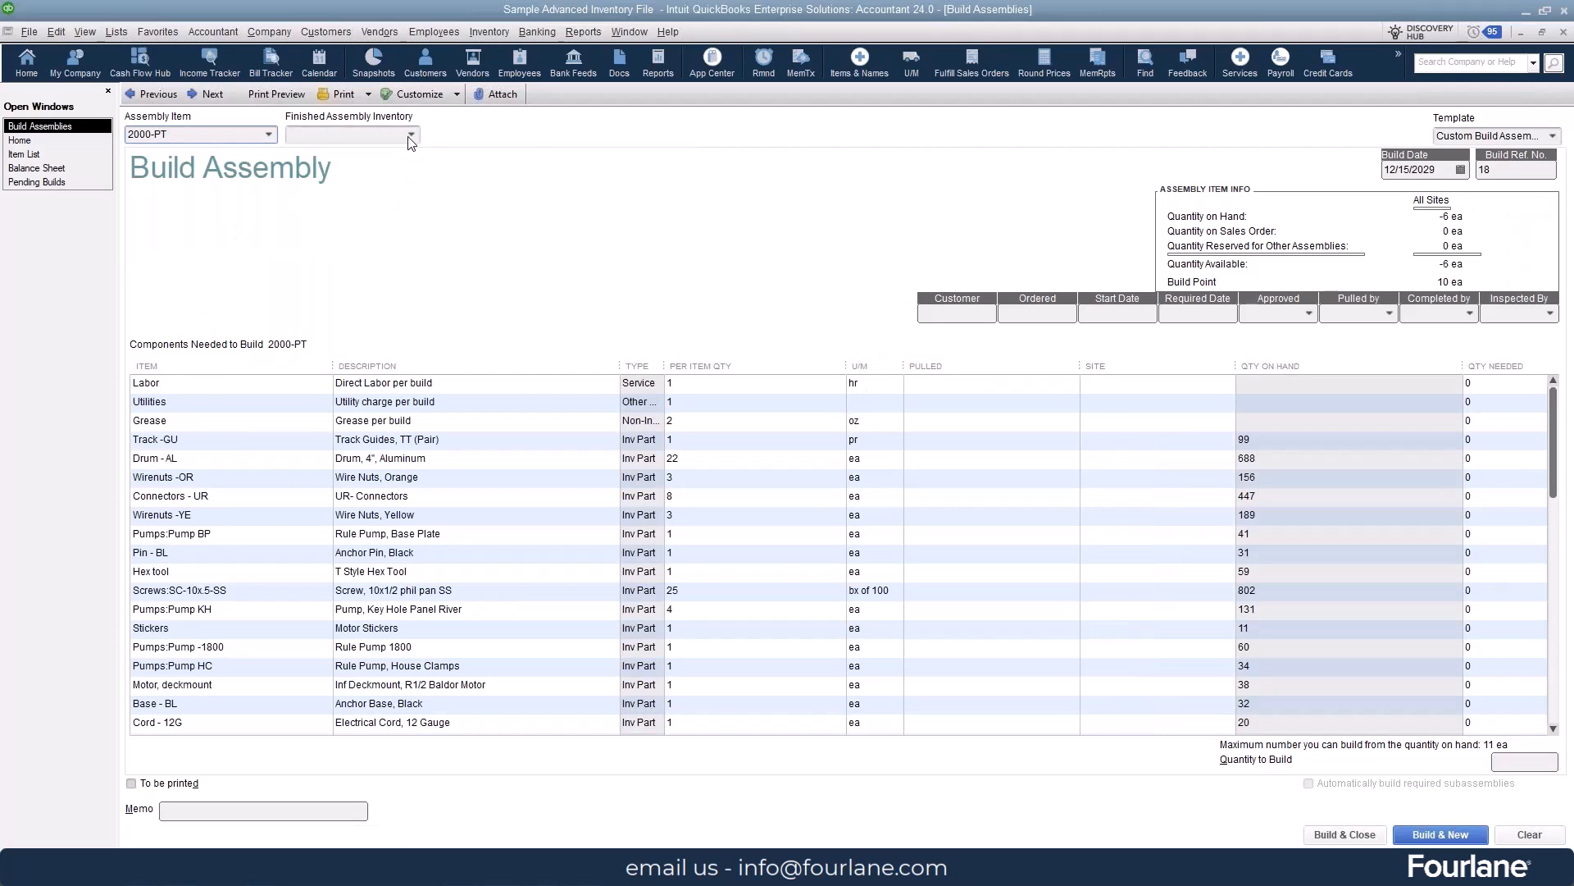
left_click(411, 135)
left_click(387, 193)
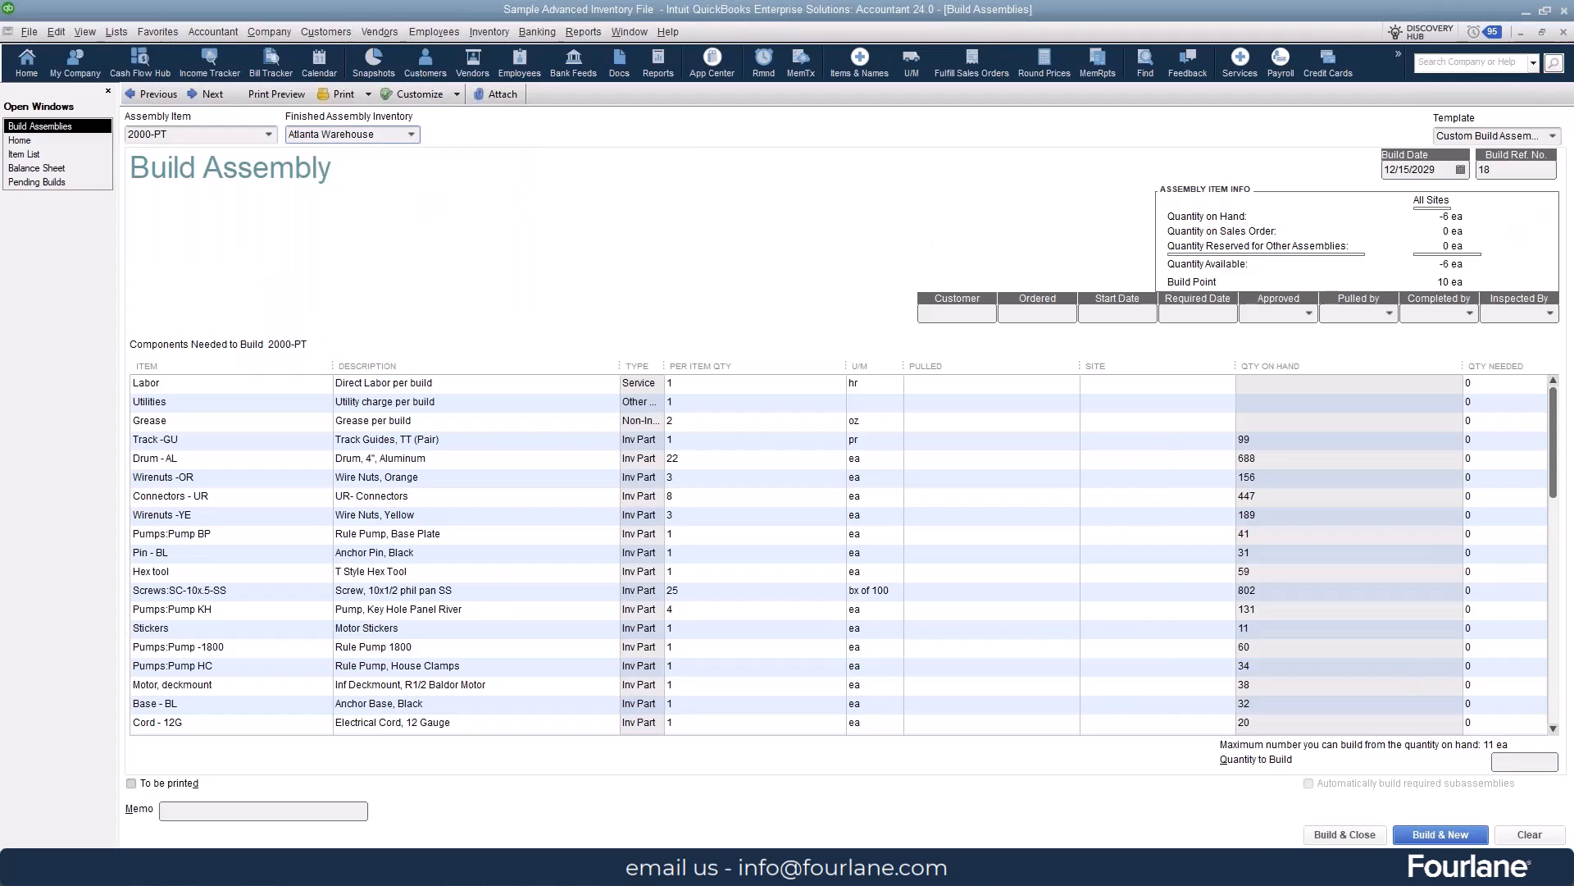
left_click(1521, 759)
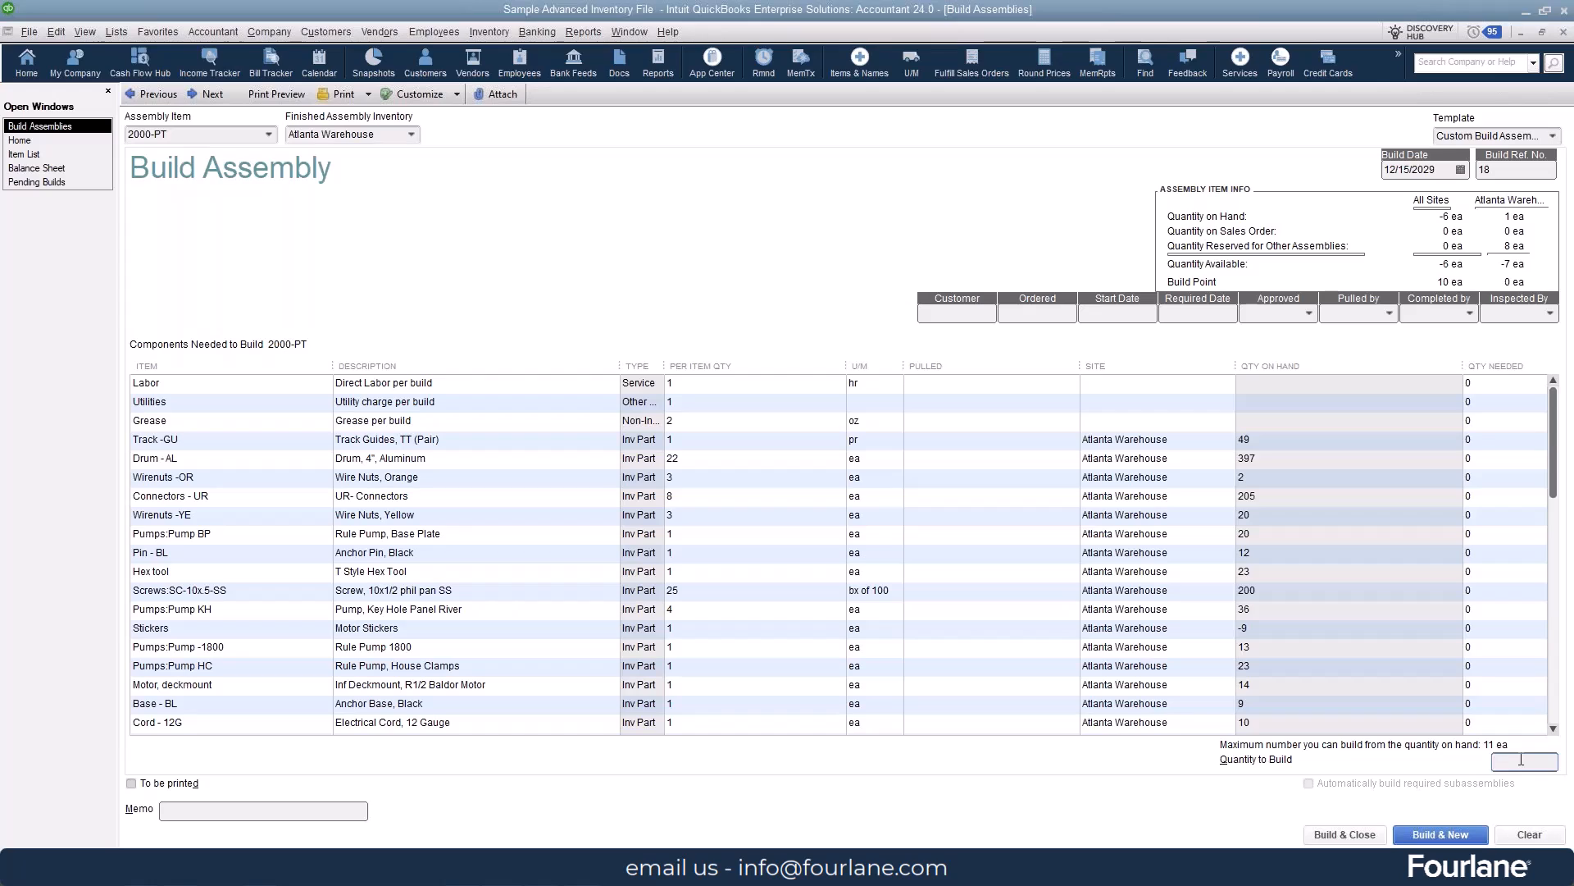
type("15")
- Mark the 2000-PT build as pending, and save and close it
left_click(59, 35)
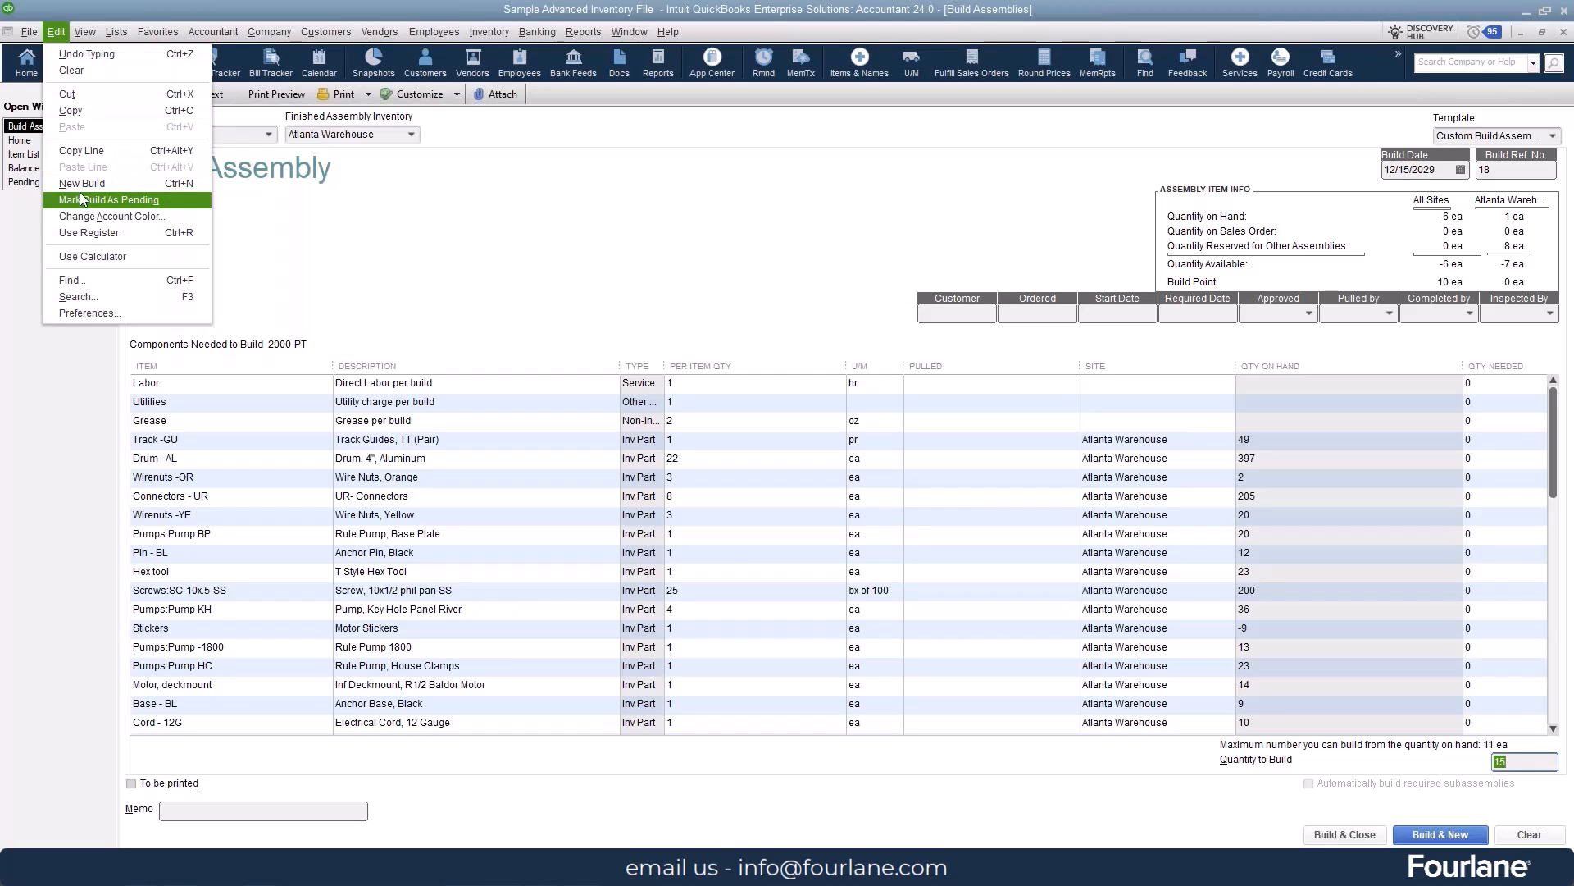
left_click(133, 201)
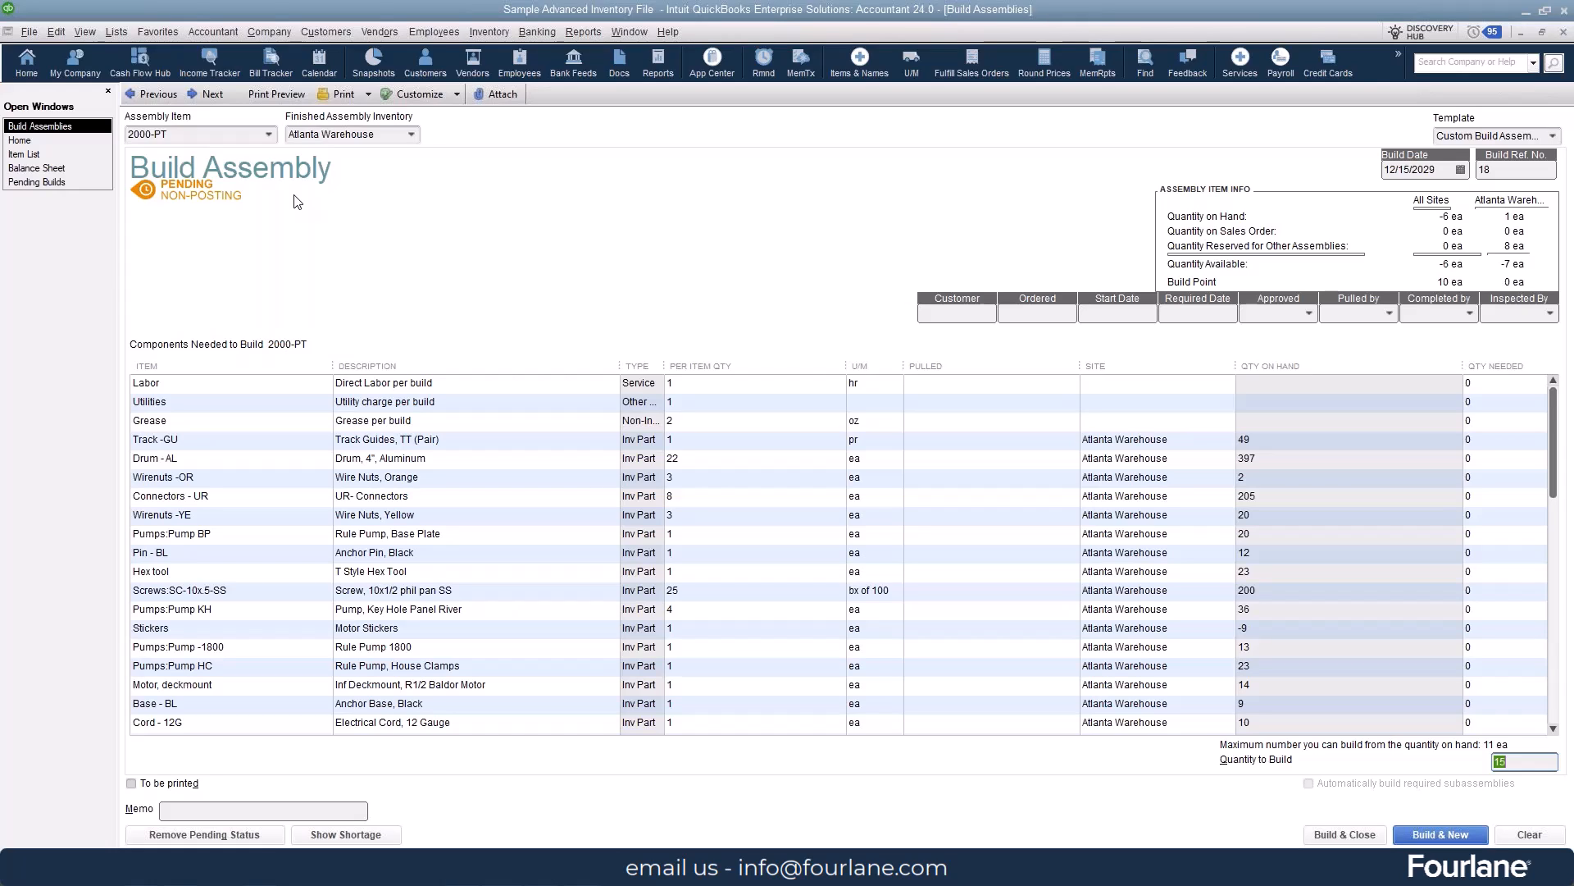
left_click(1330, 836)
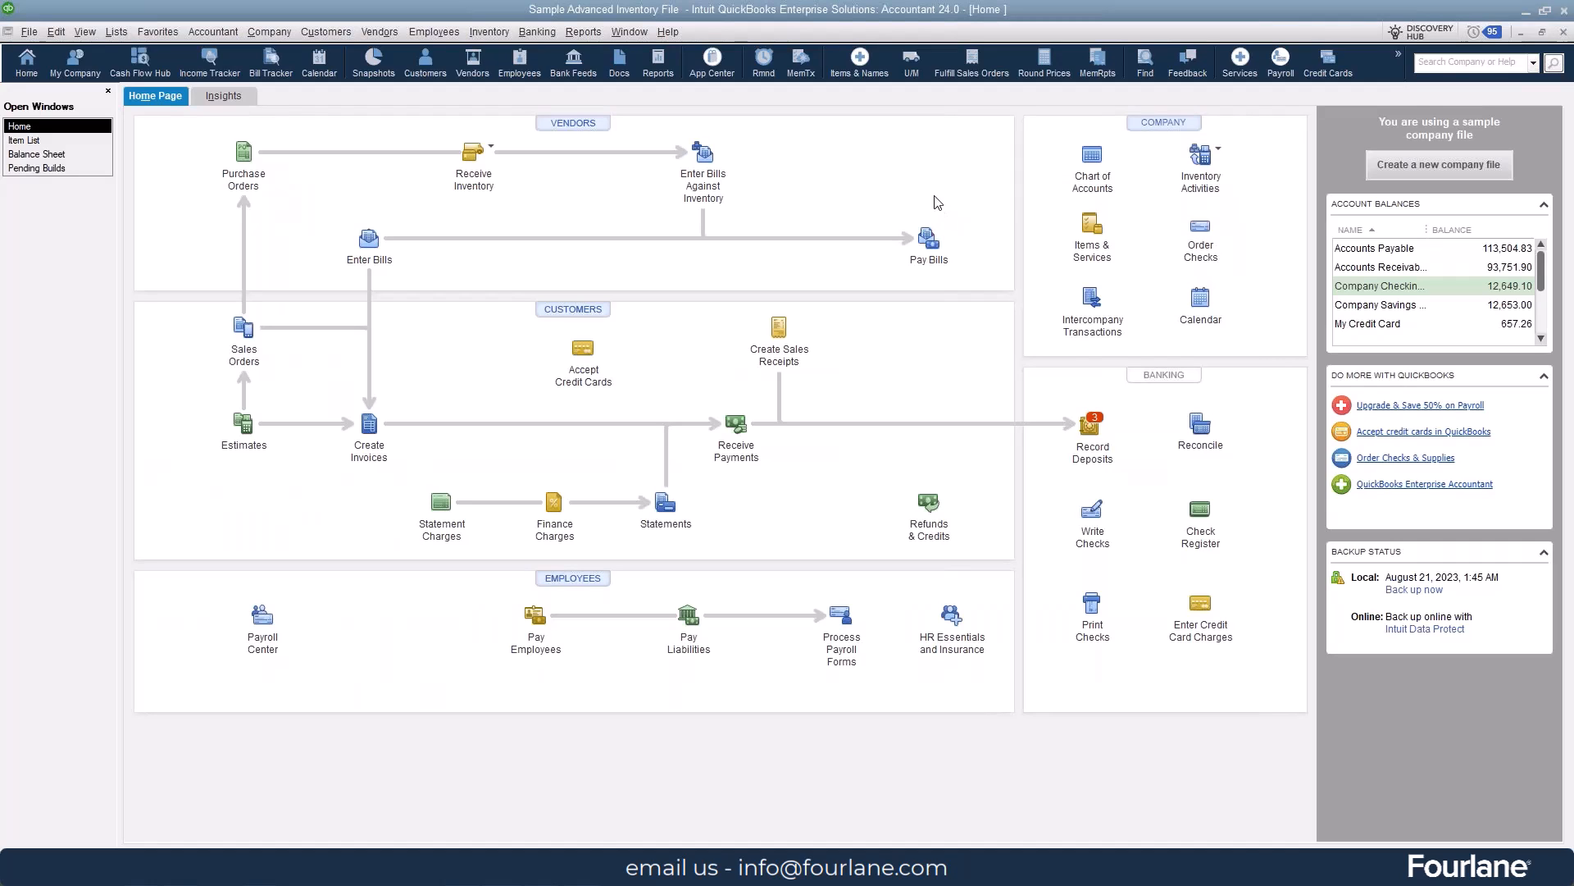
- Run the Pending Builds report, widen its Item column, and open the 12/15/2029 build of 15 units of 2000-PT
left_click(583, 32)
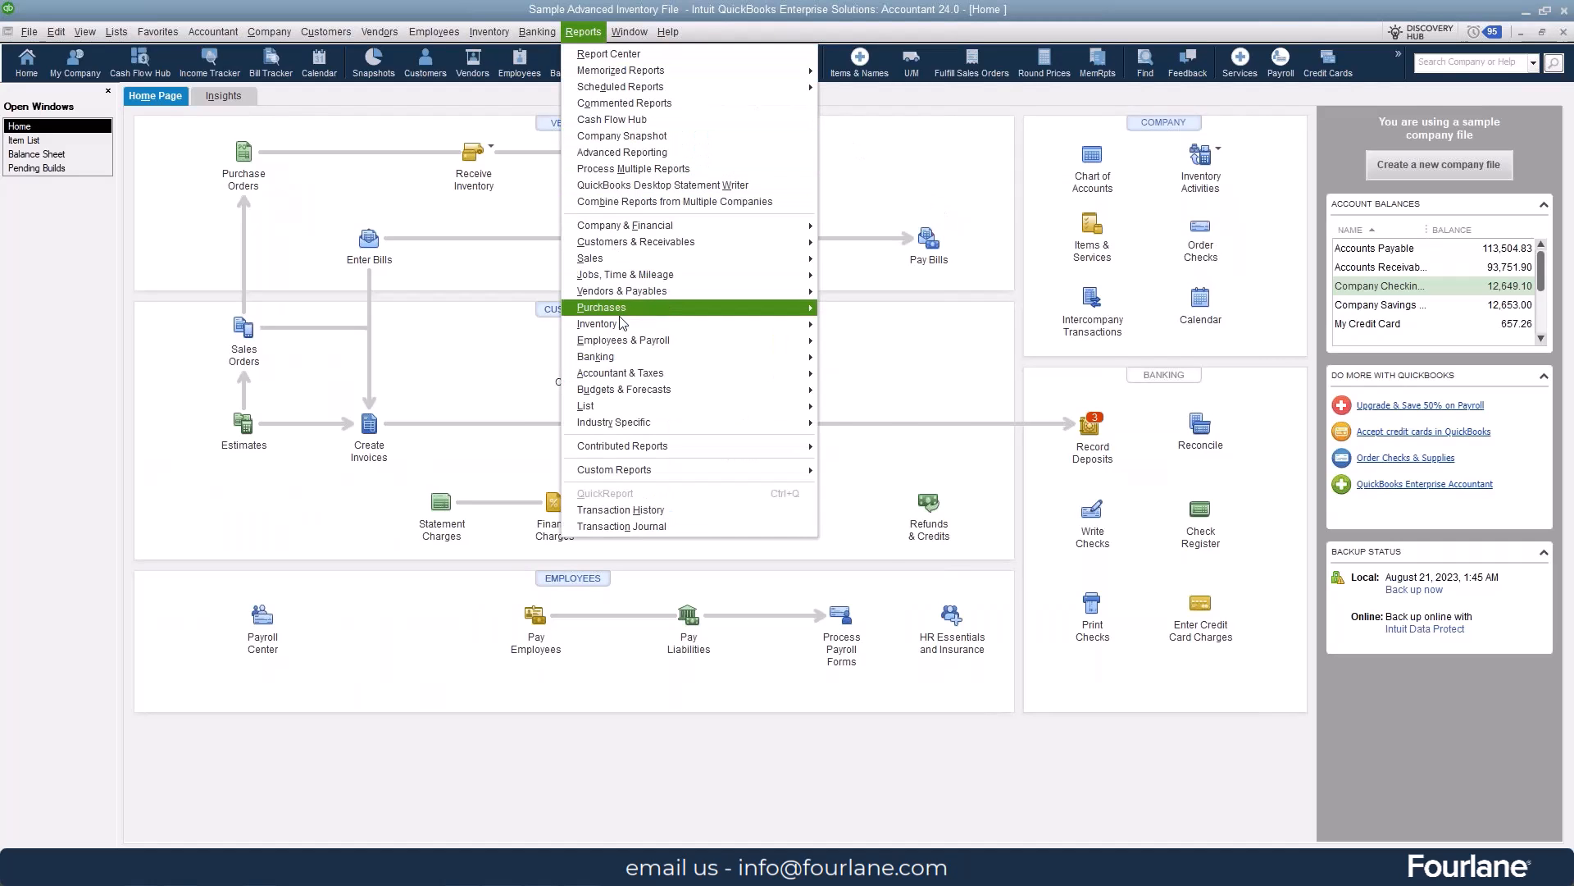
mouse_move(619, 323)
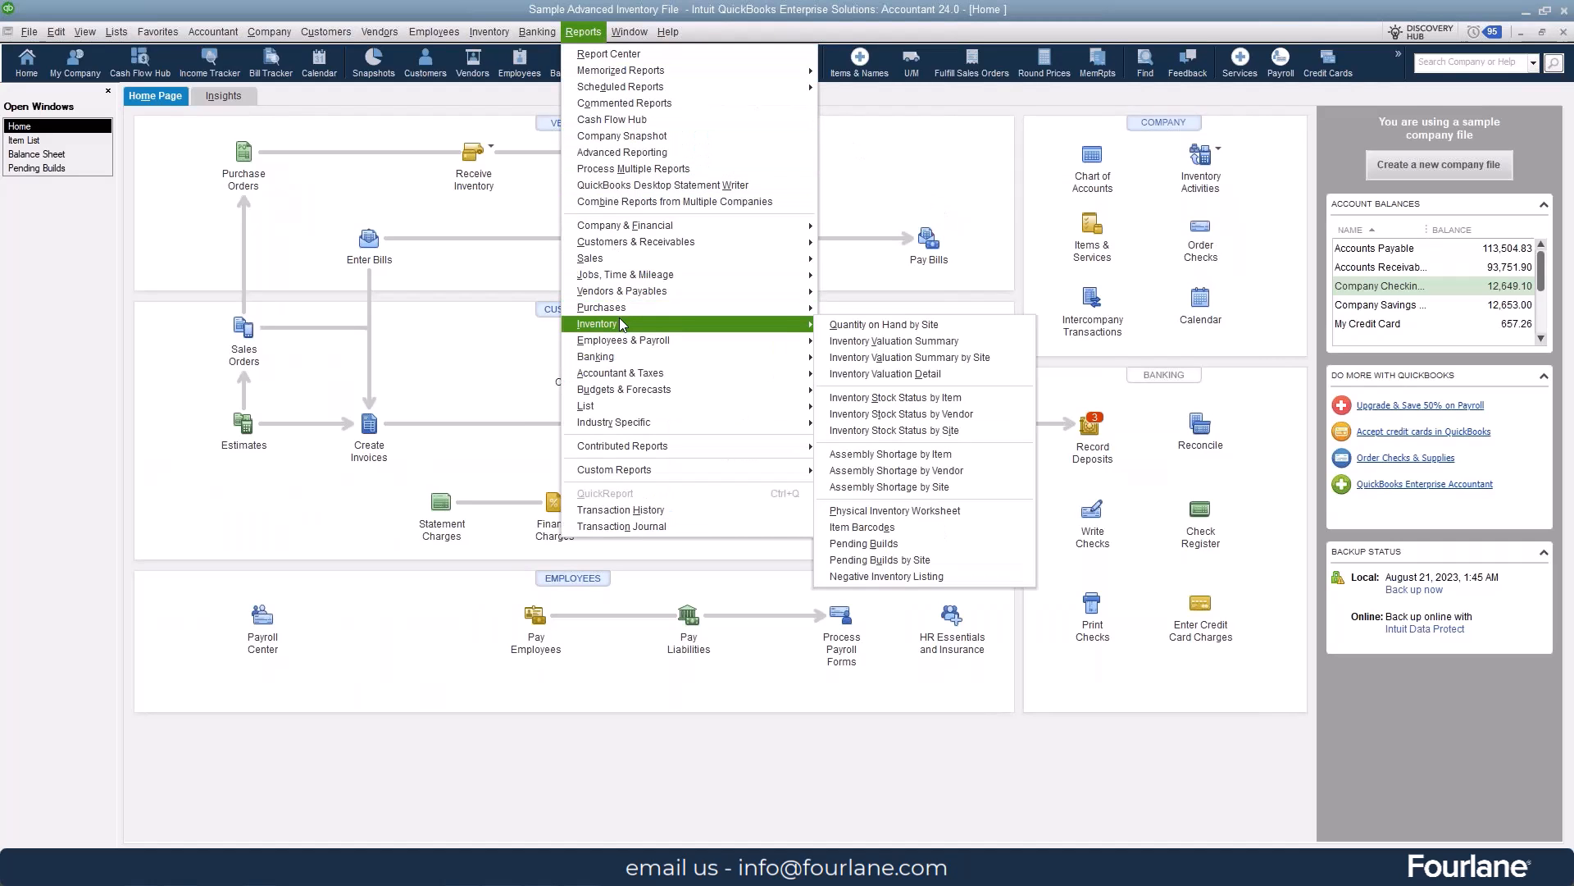
left_click(925, 543)
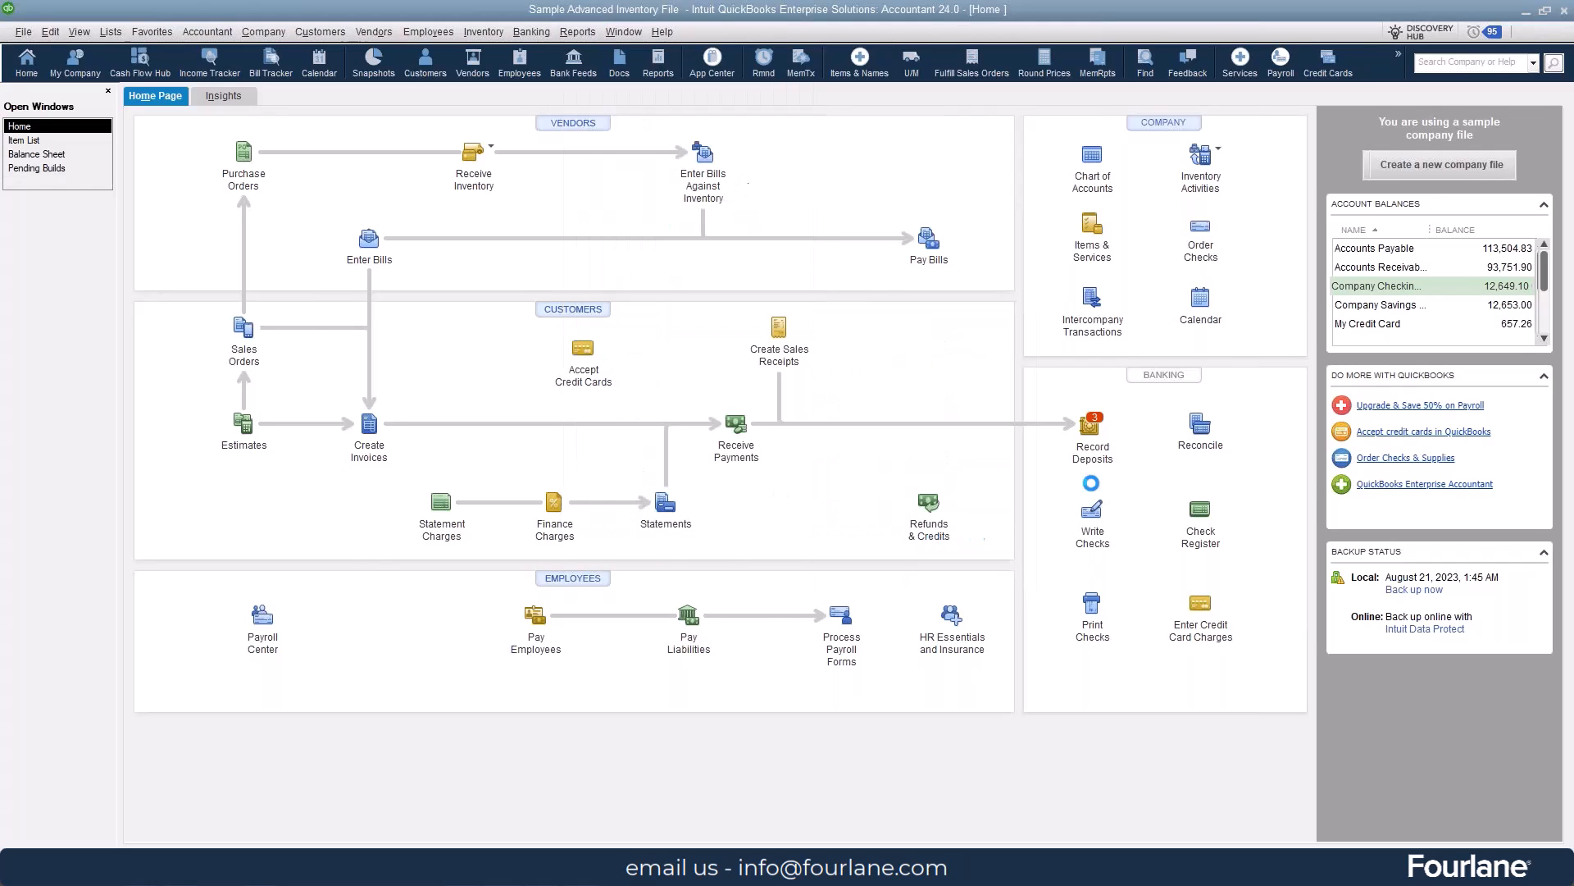
left_click_drag(849, 232, 939, 232)
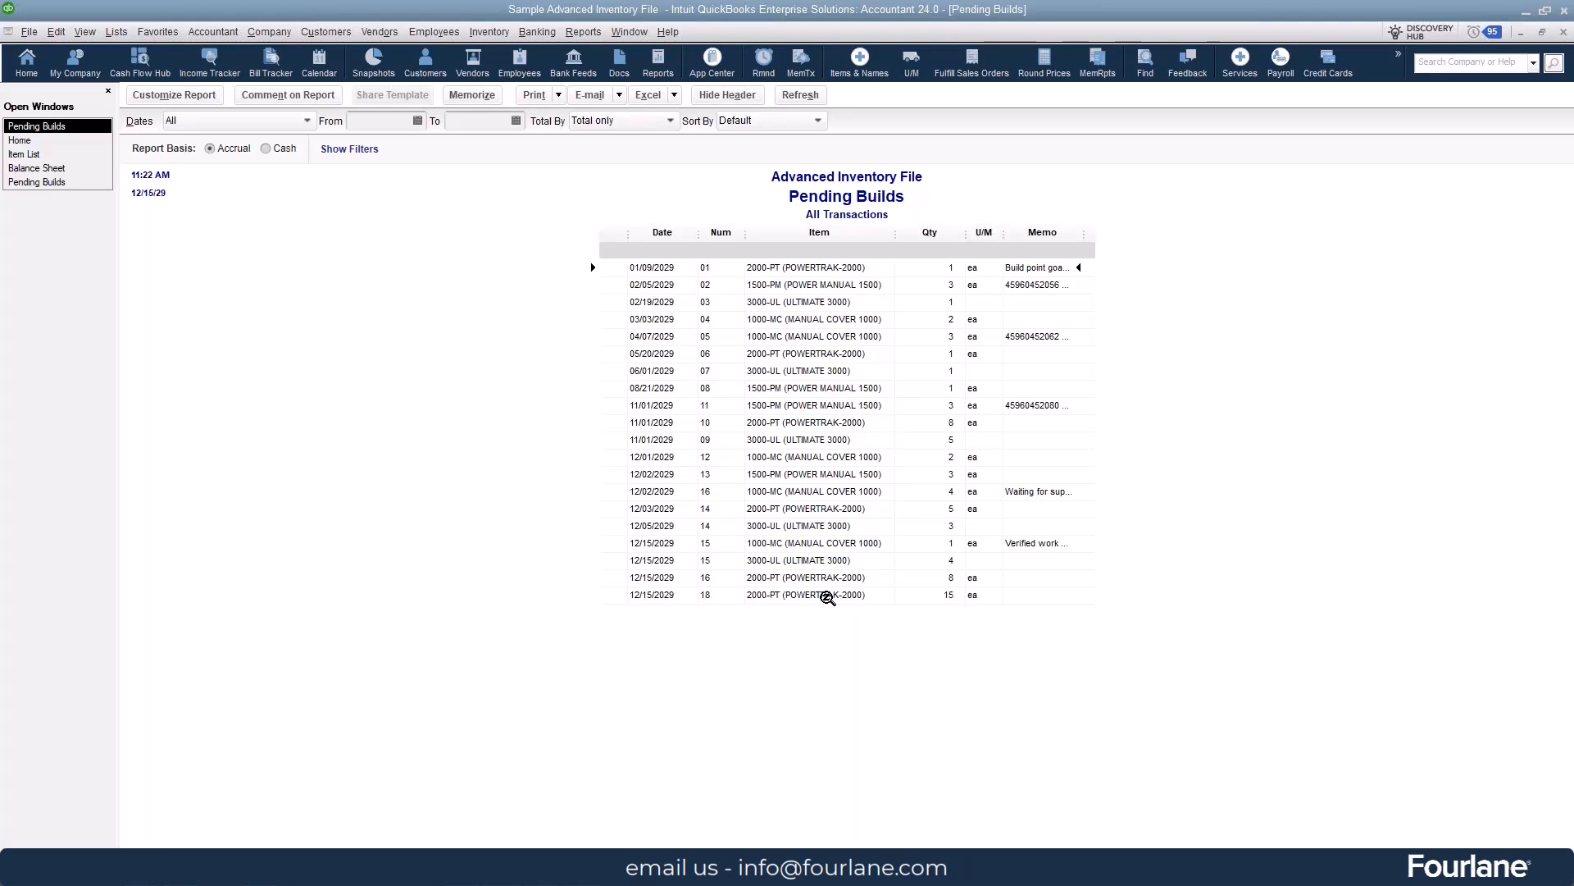
double_click(828, 596)
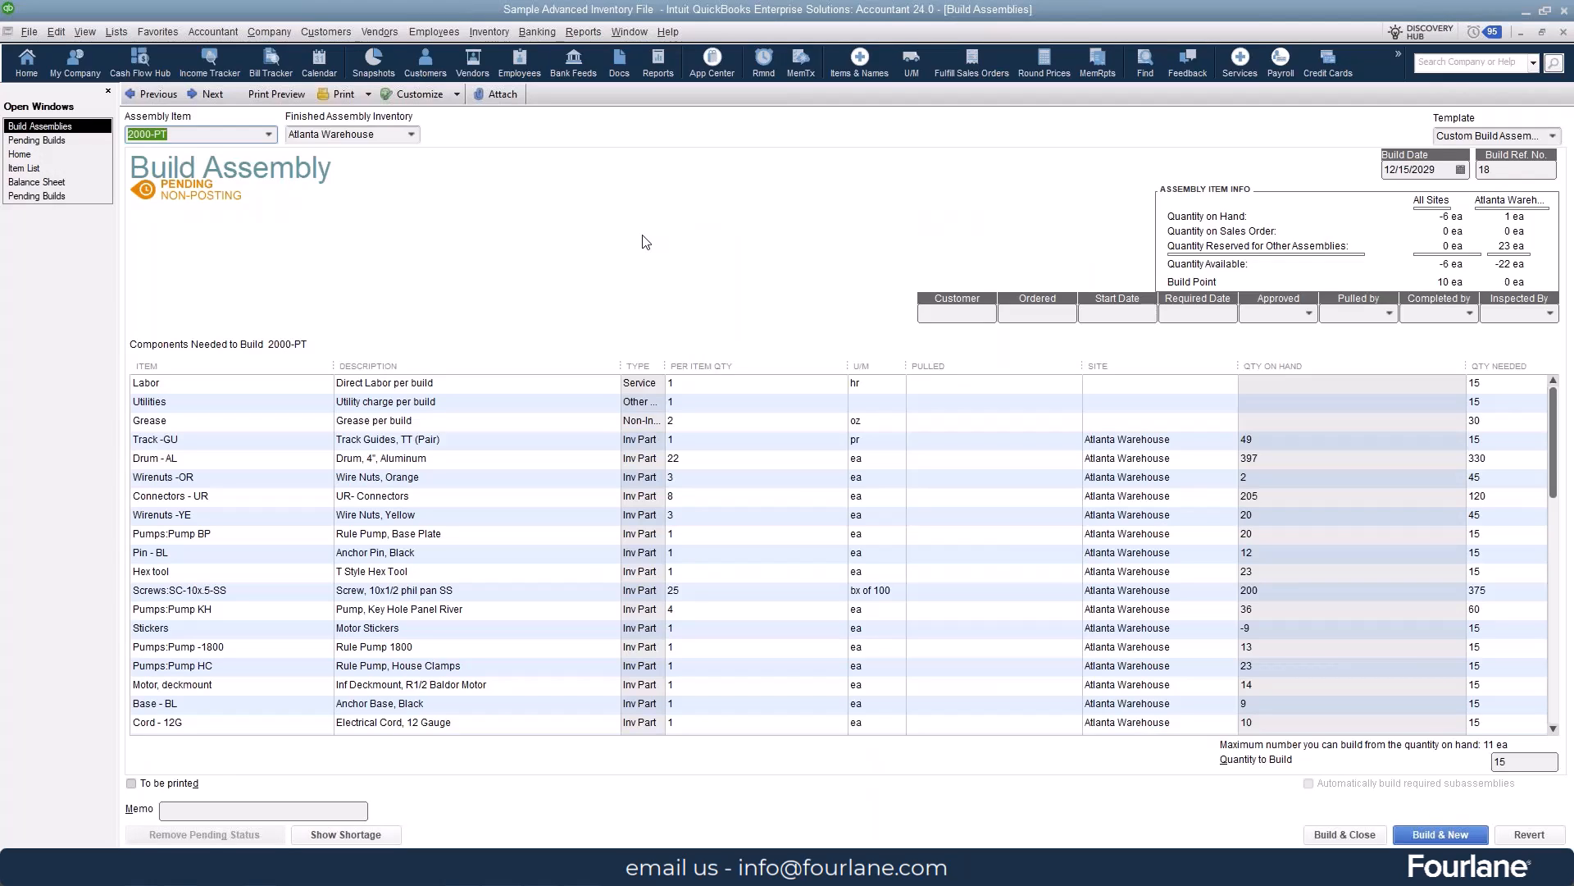
- Set the quantity needed of component Drum - AL to 335 in the pending 2000-PT build
left_click(304, 461)
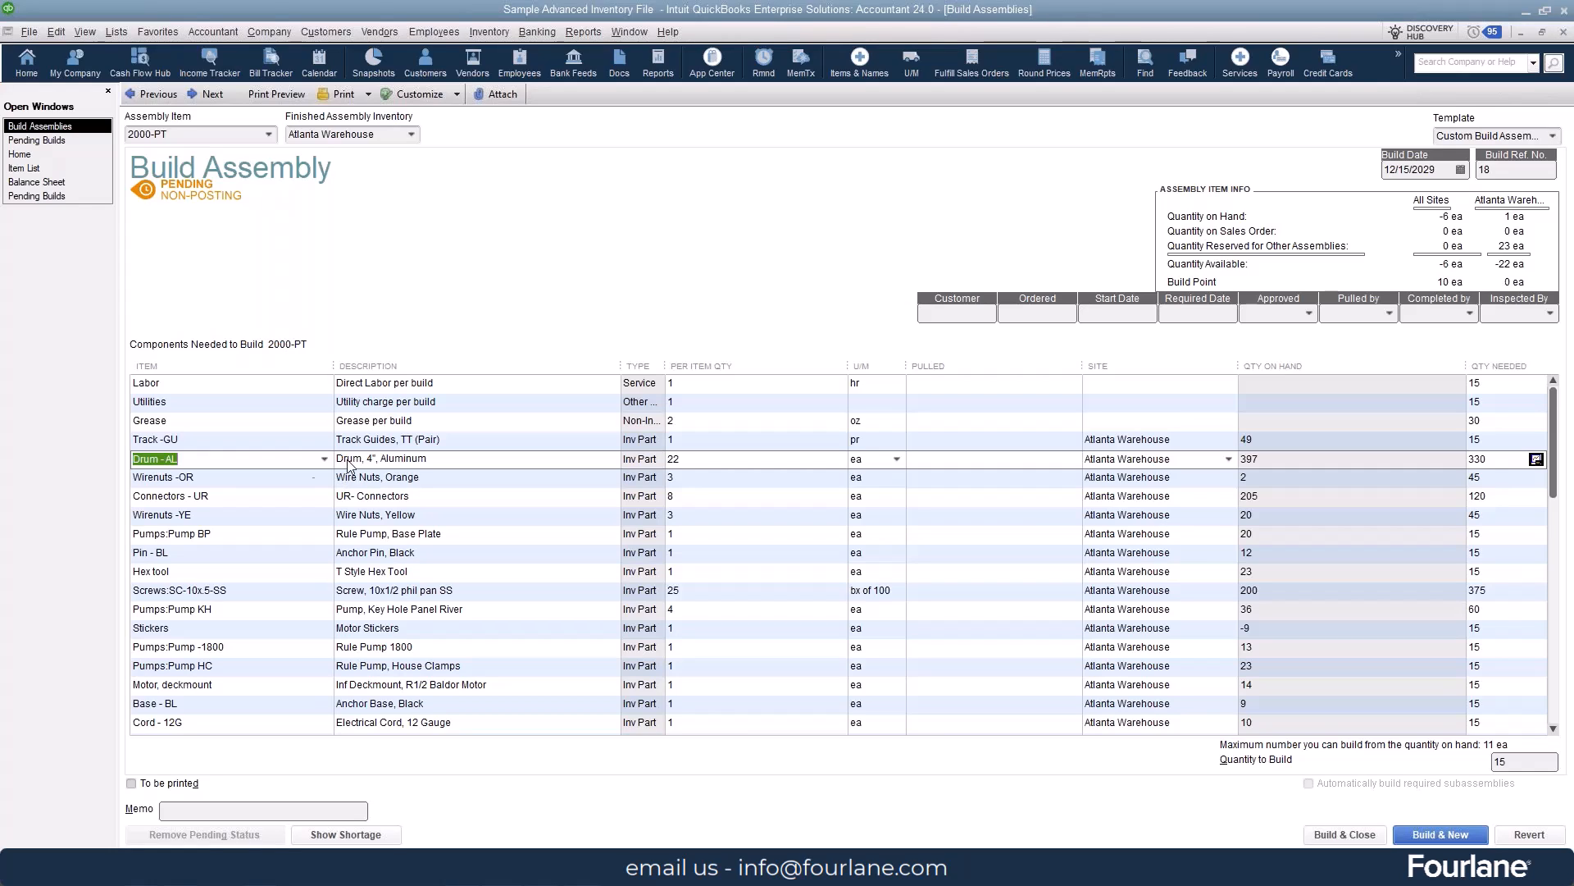
left_click(1484, 461)
type("335")
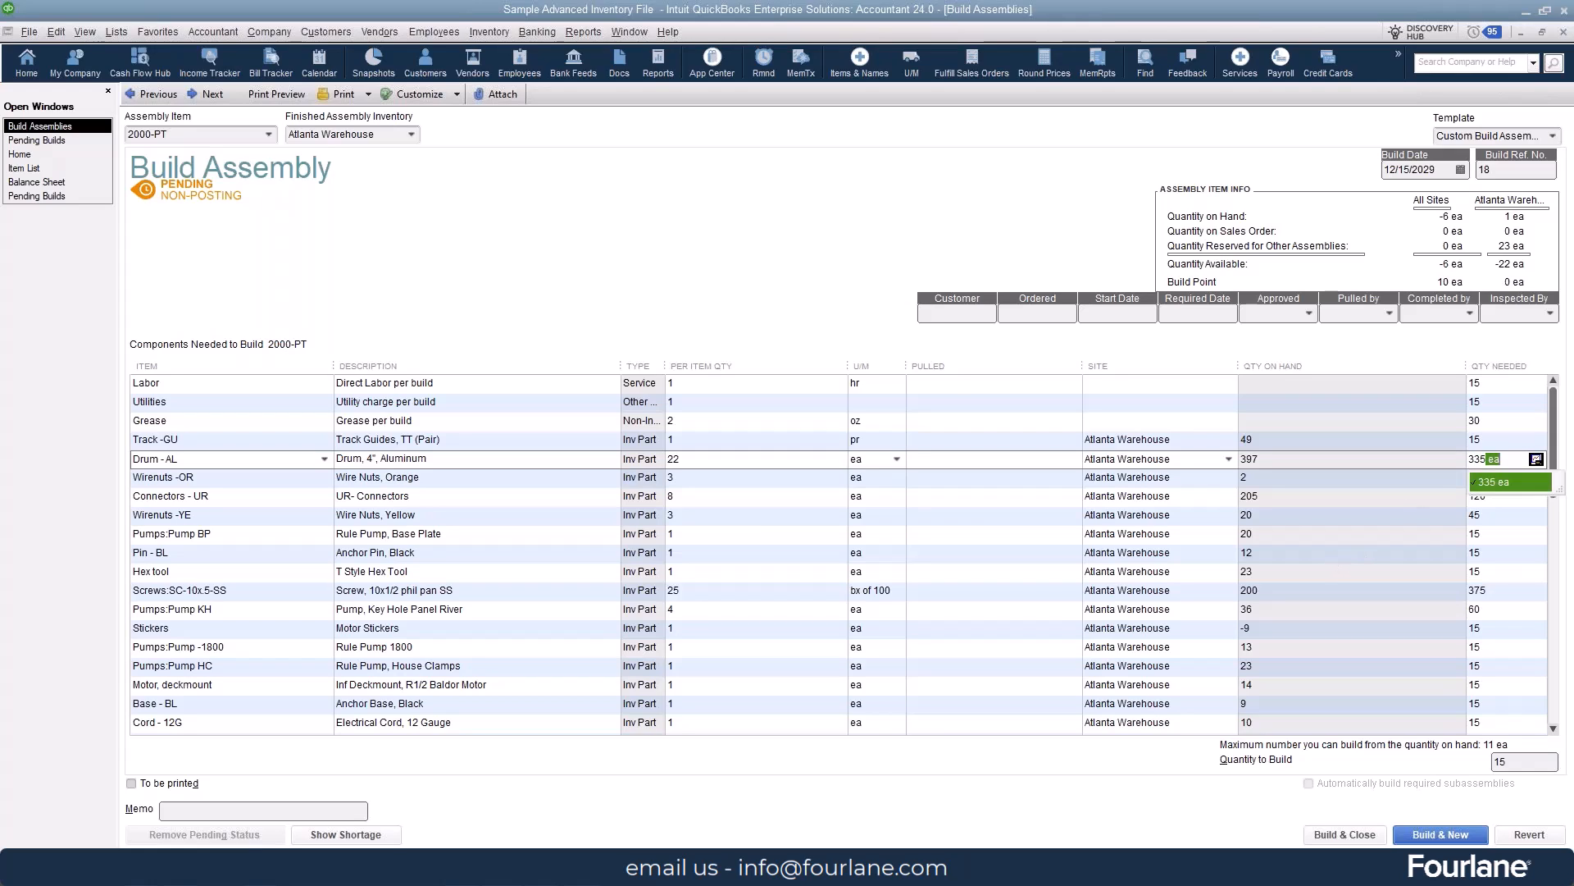
key("Tab")
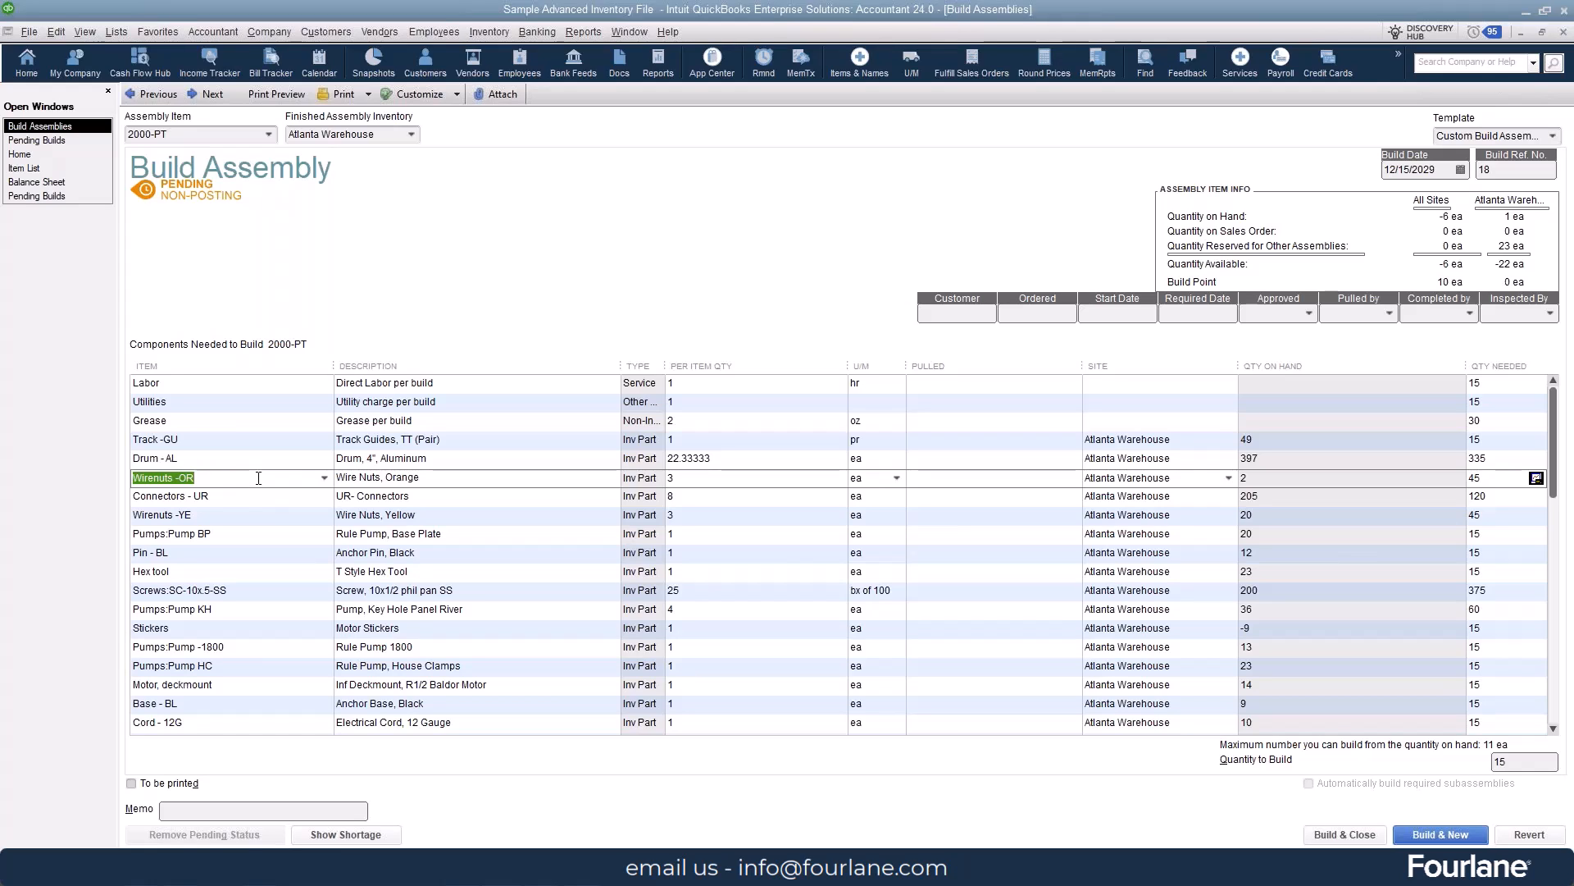
- Replace component Wirenuts -OR with Wirenuts -YE at 2 per item, and save the pending build to start a new one
left_click(325, 479)
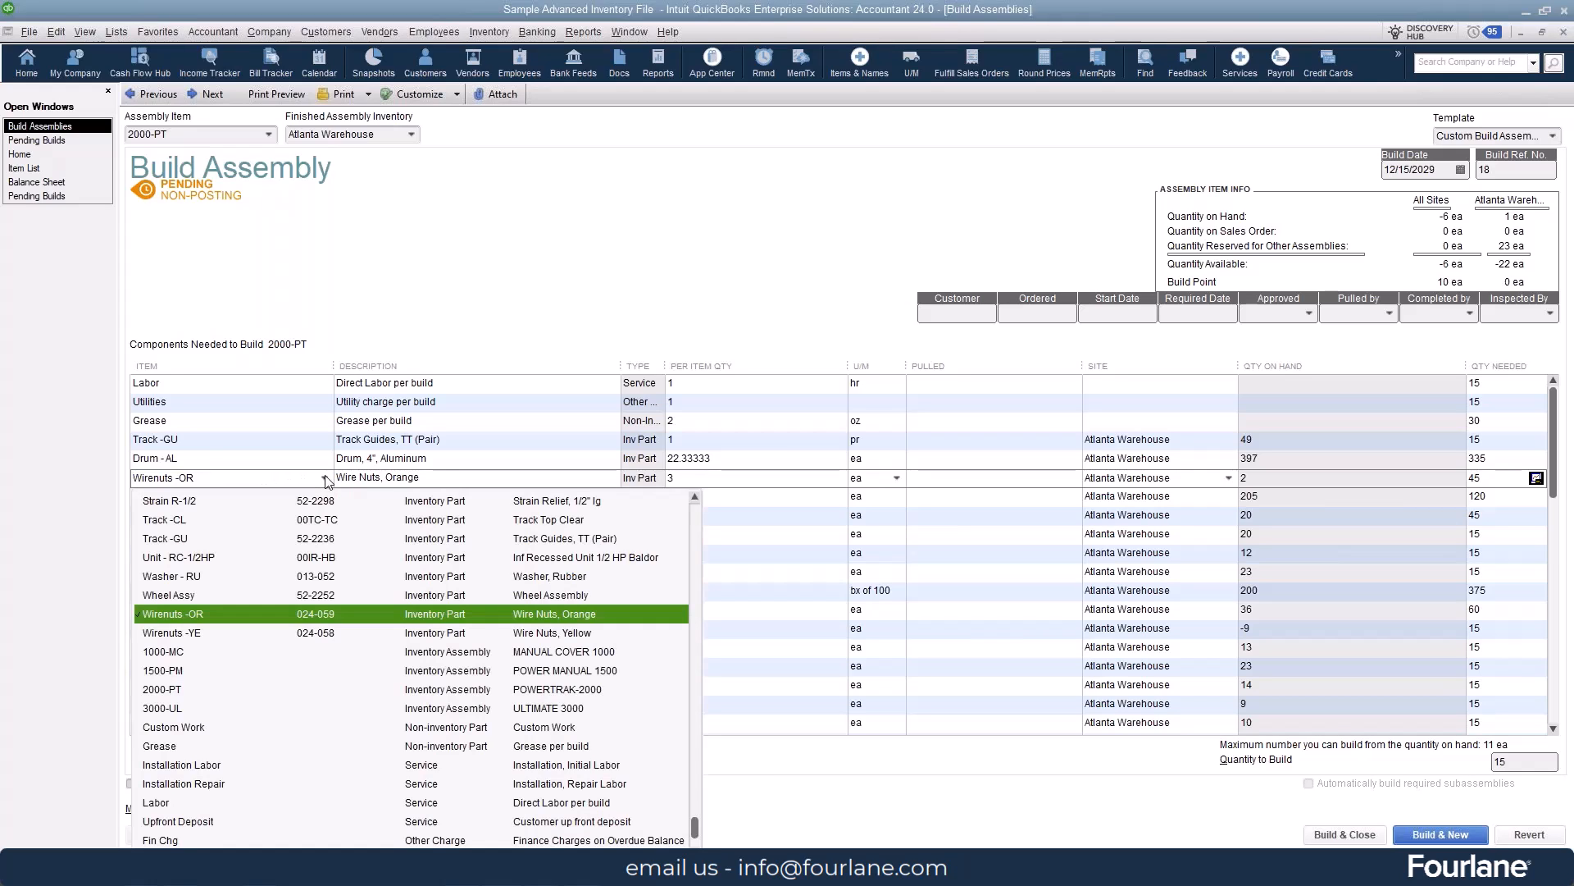
left_click(207, 638)
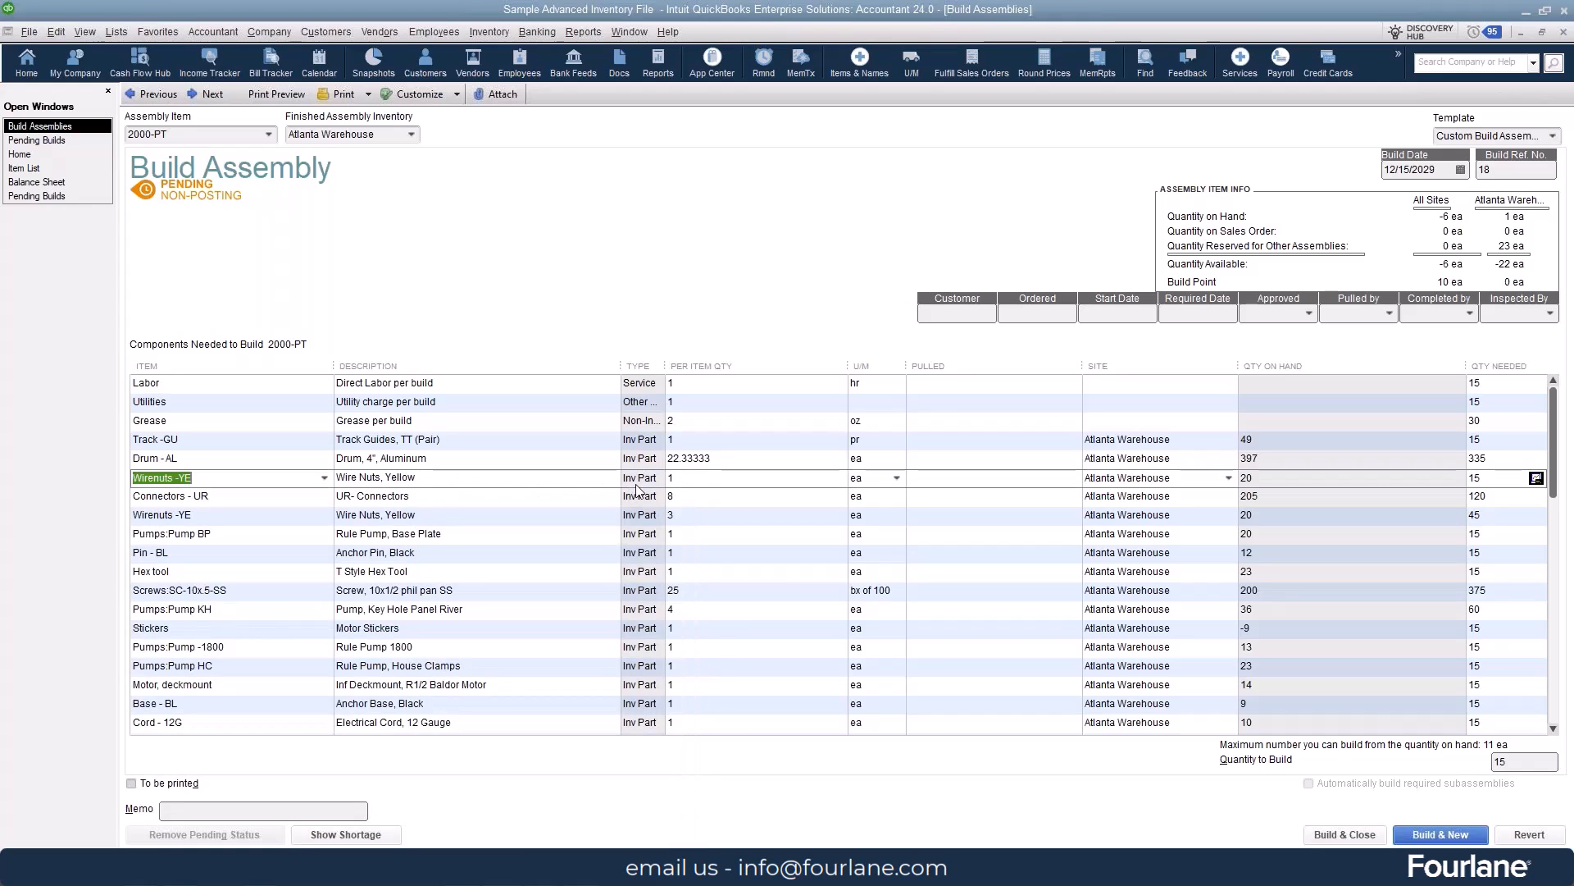
left_click(719, 482)
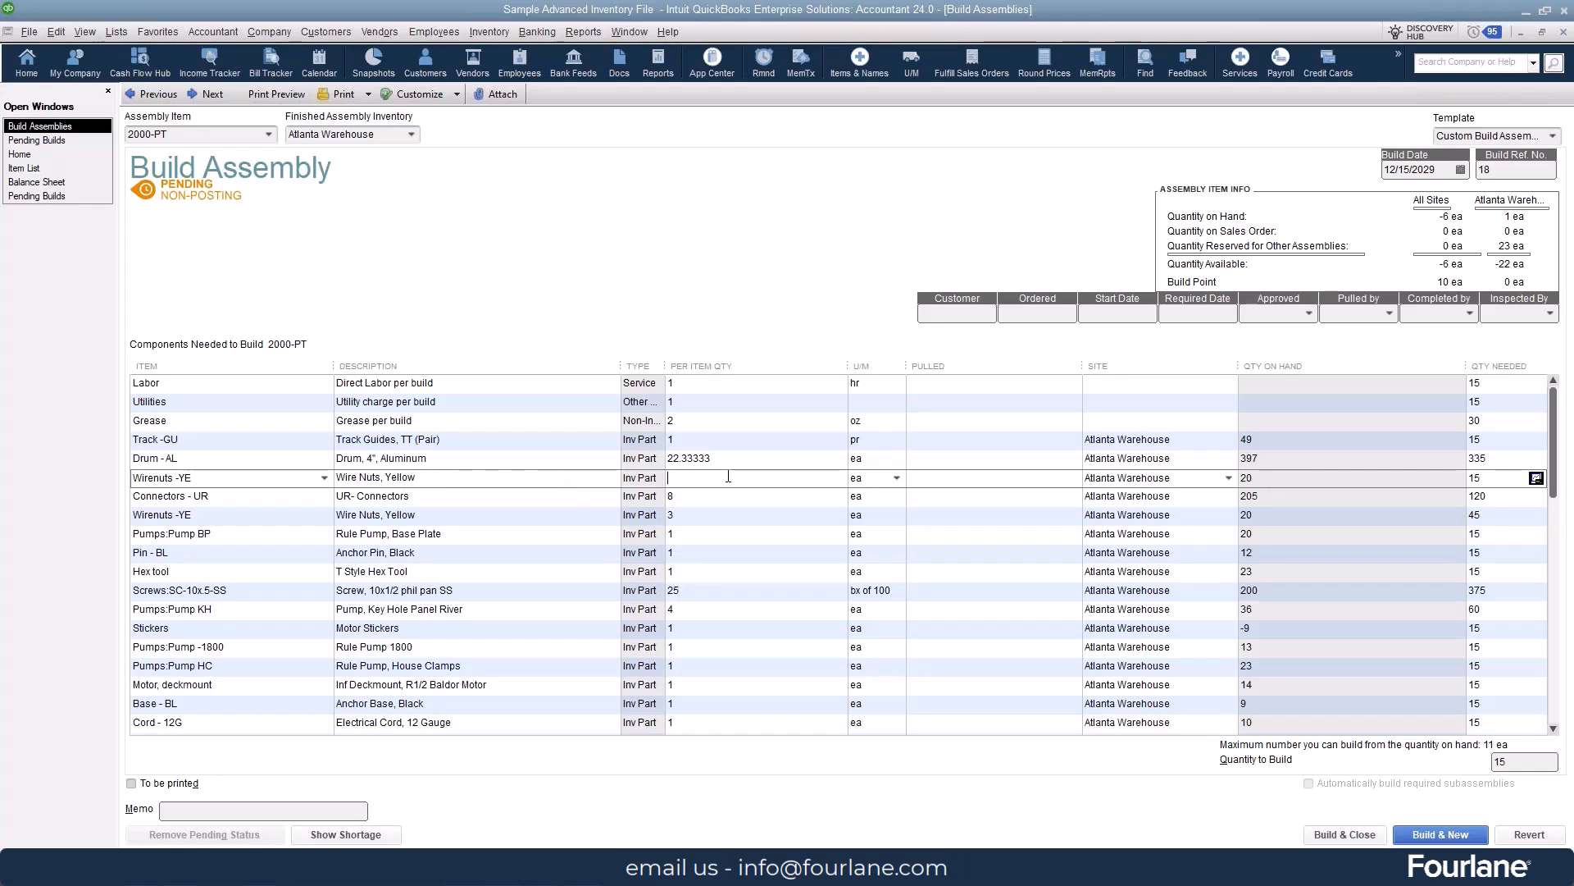
type("2")
key("Tab")
key("Tab")
key("Tab")
key("Tab")
left_click(1412, 835)
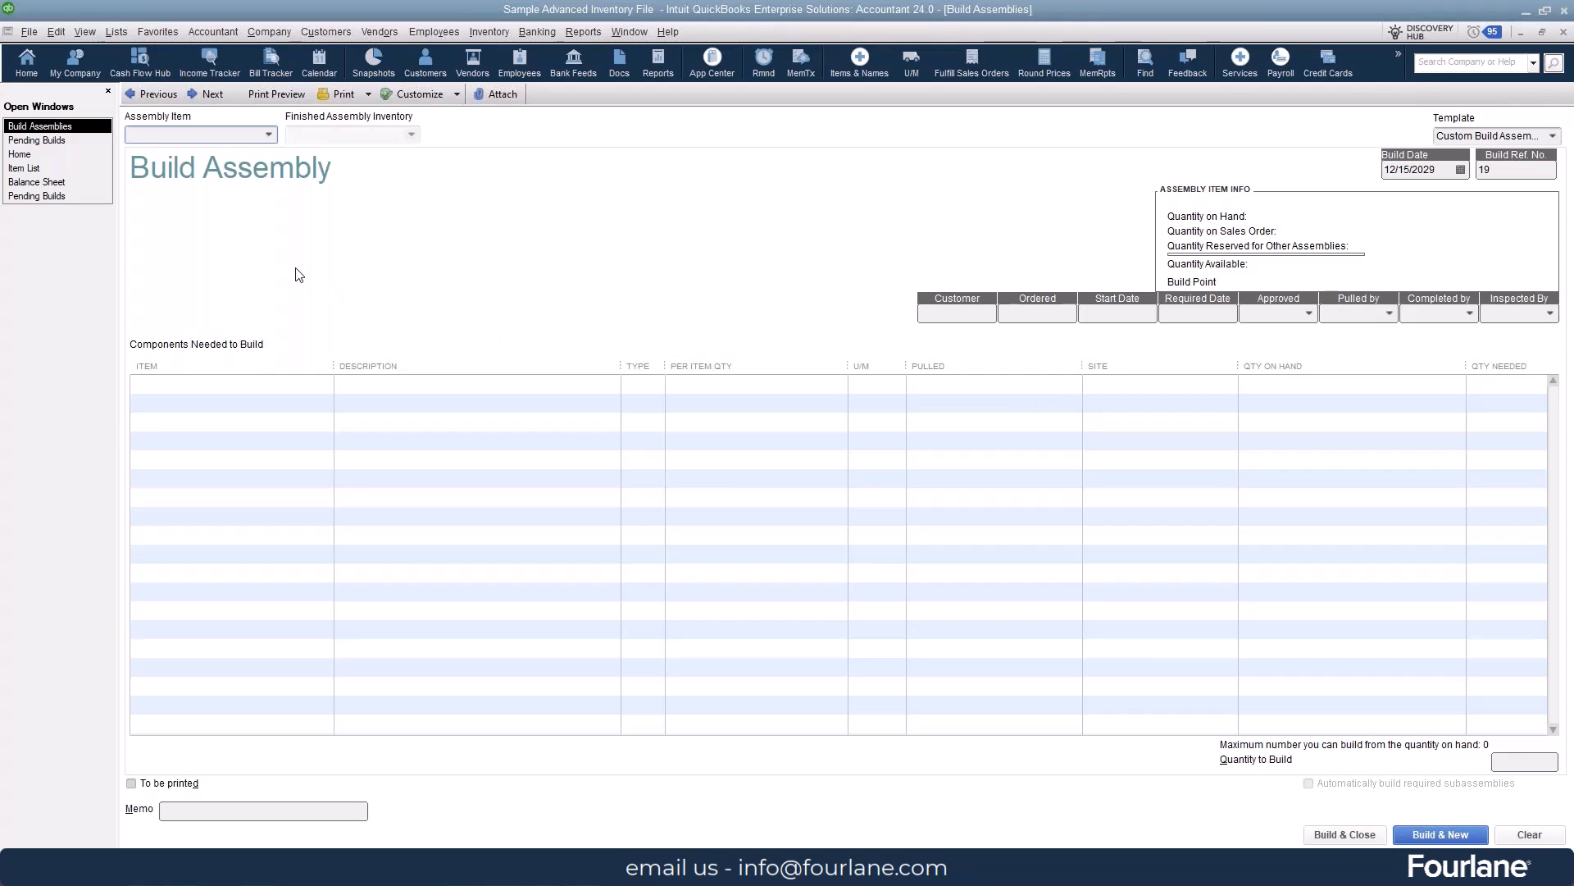
- Go back to the 1000-MC build at the San Jose Warehouse and view its Transaction Journal with a wider Item column
left_click(156, 94)
left_click(155, 95)
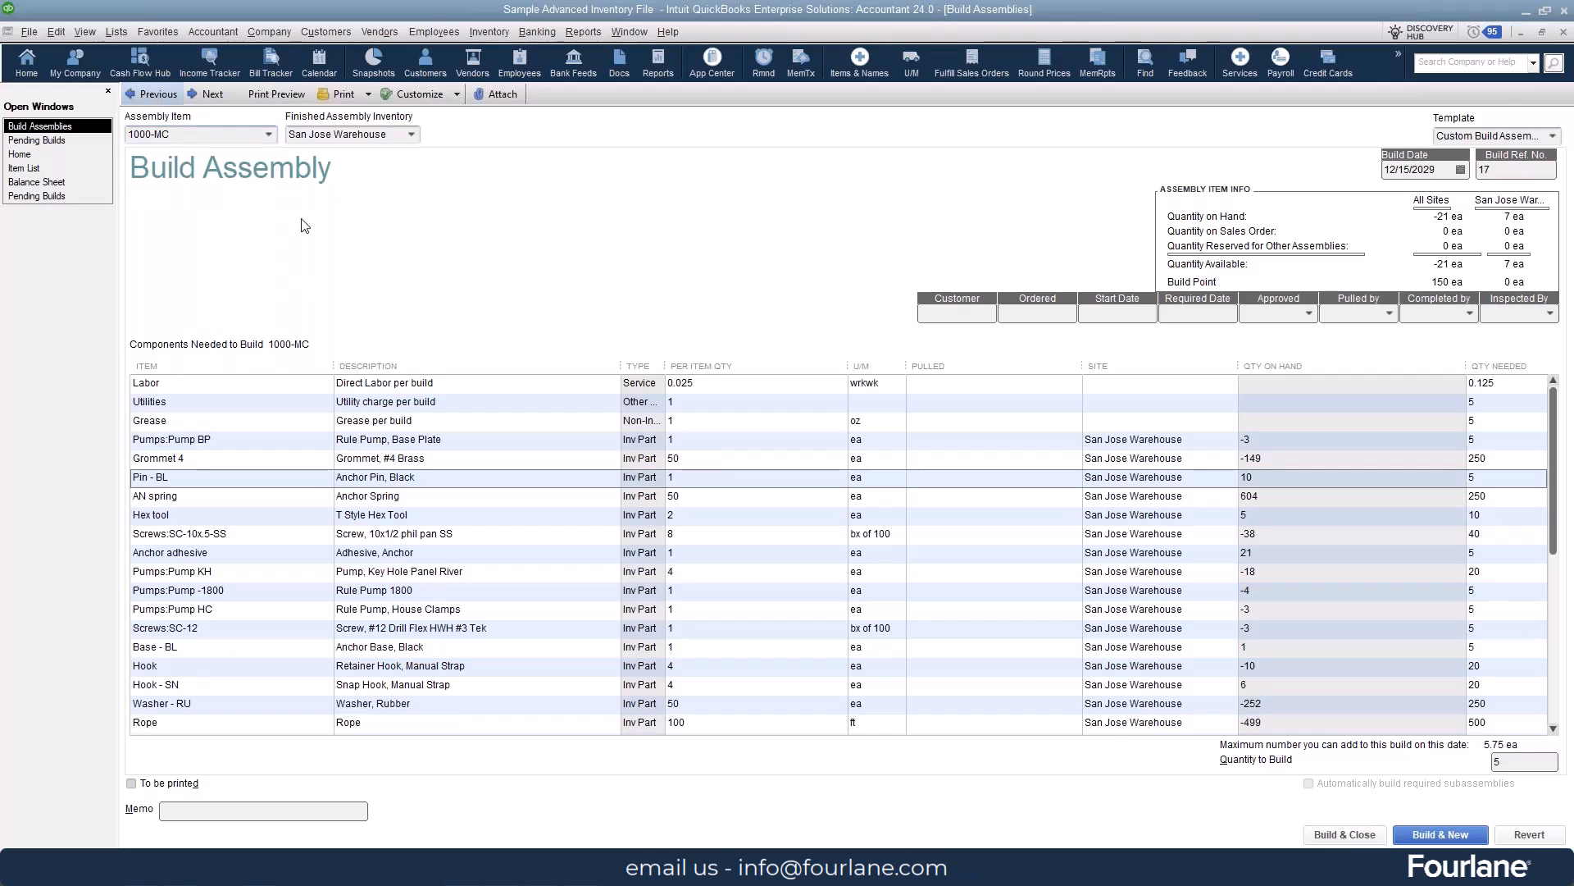
left_click(203, 95)
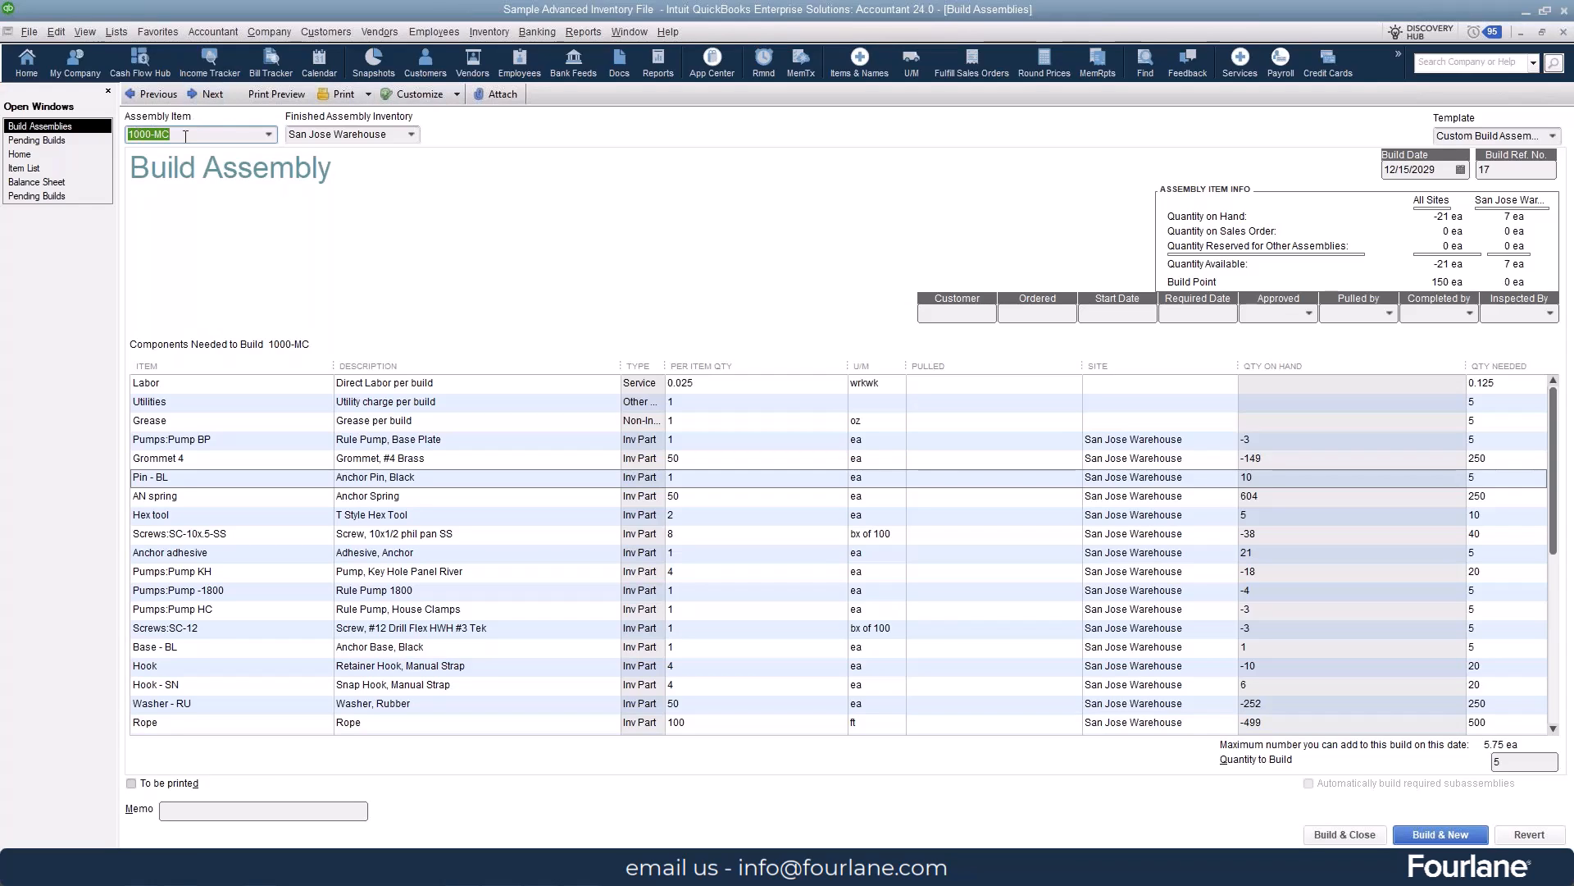
left_click(583, 32)
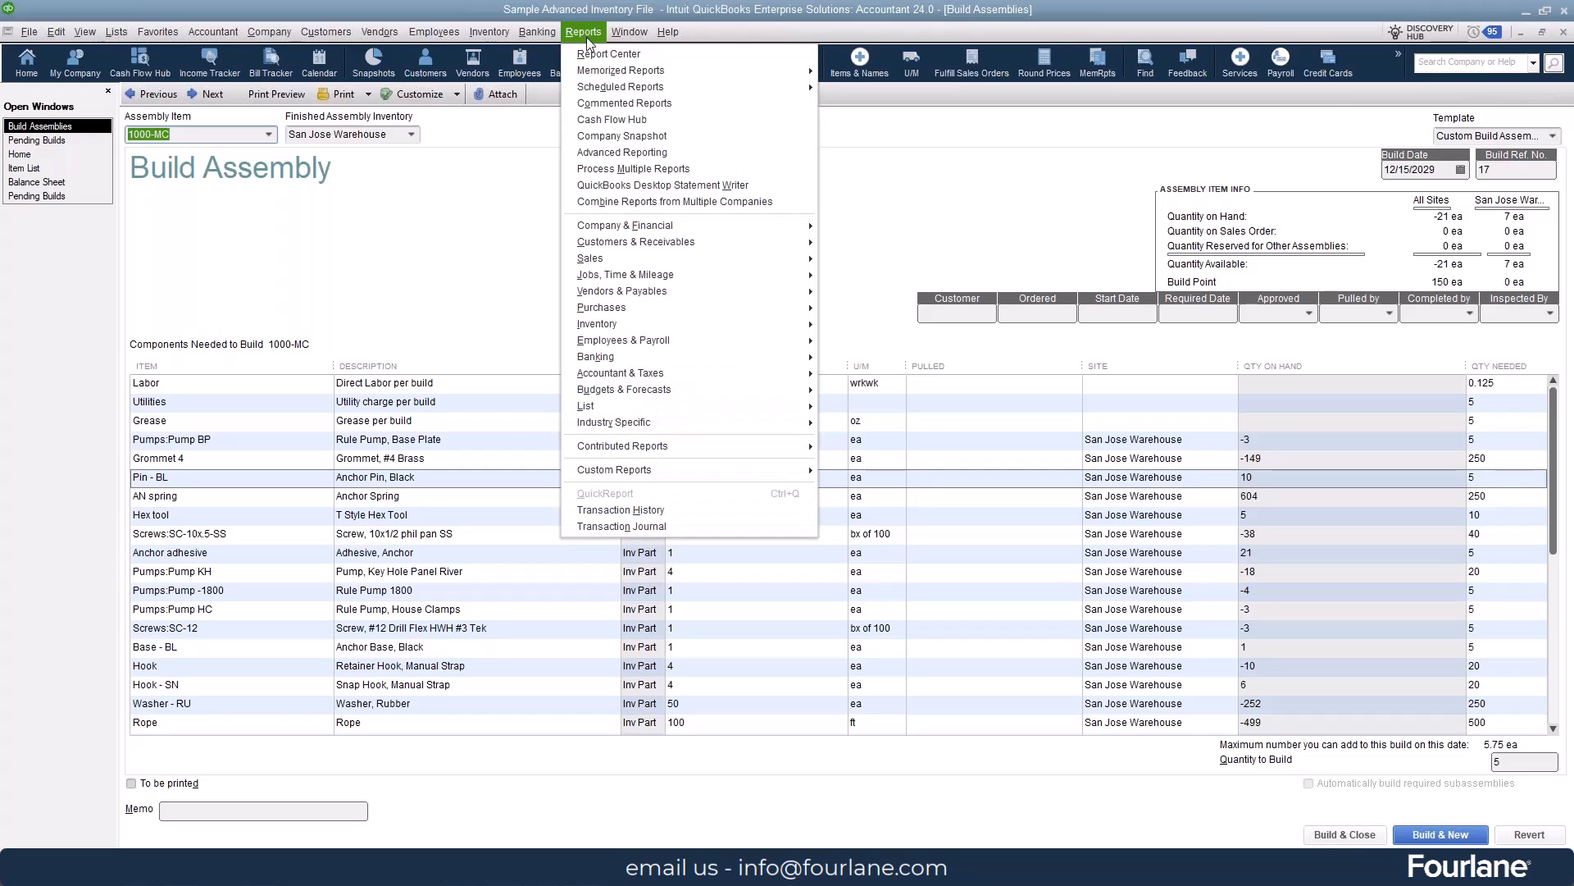
left_click(651, 526)
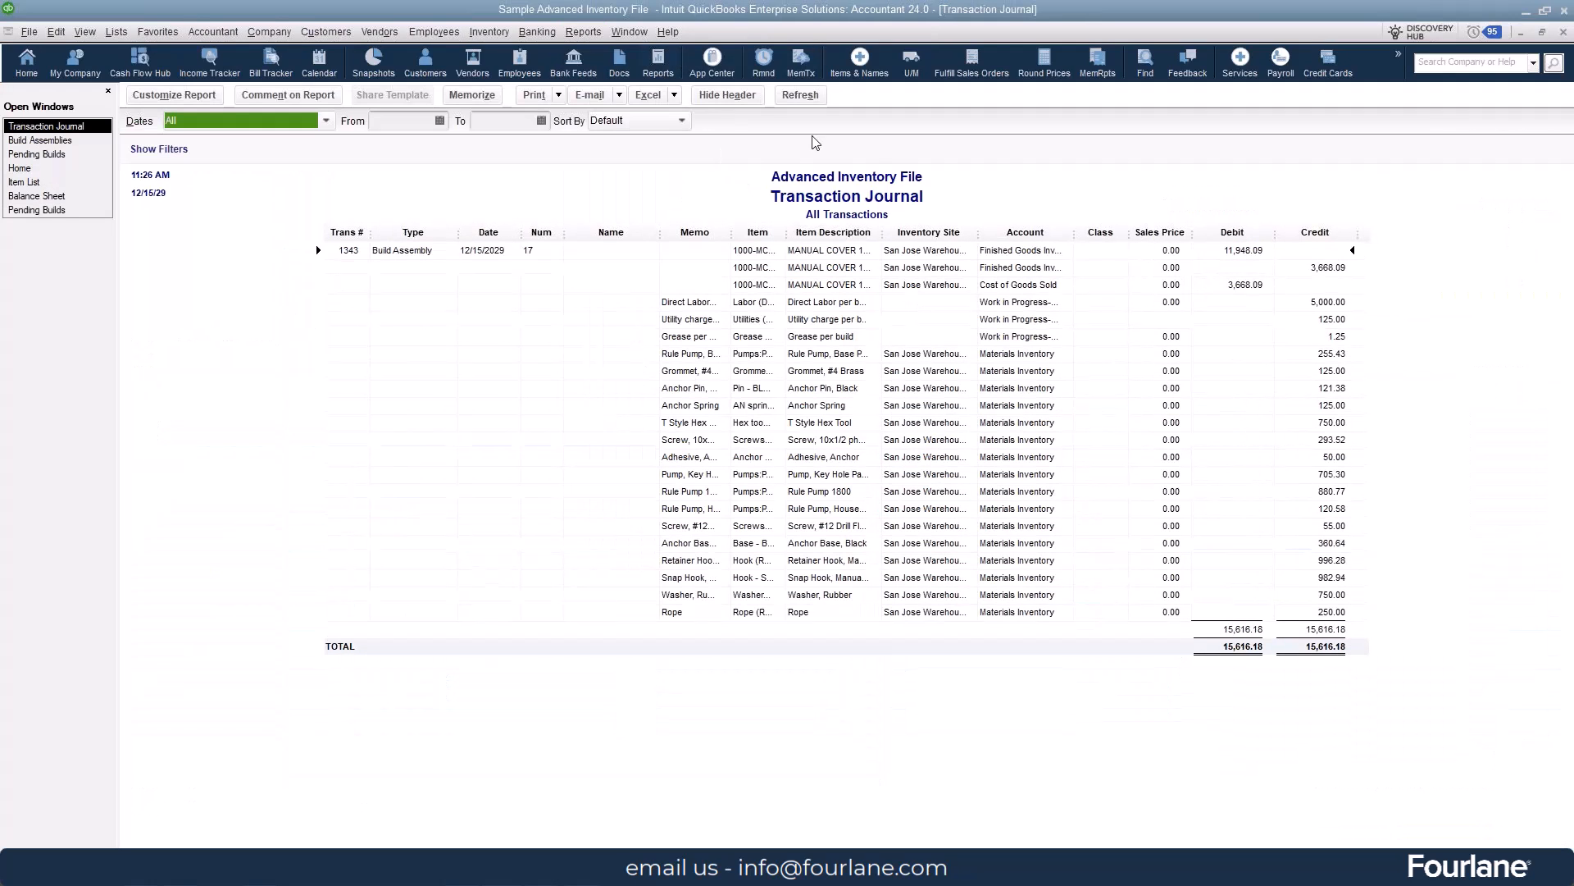
left_click_drag(1074, 235, 1134, 236)
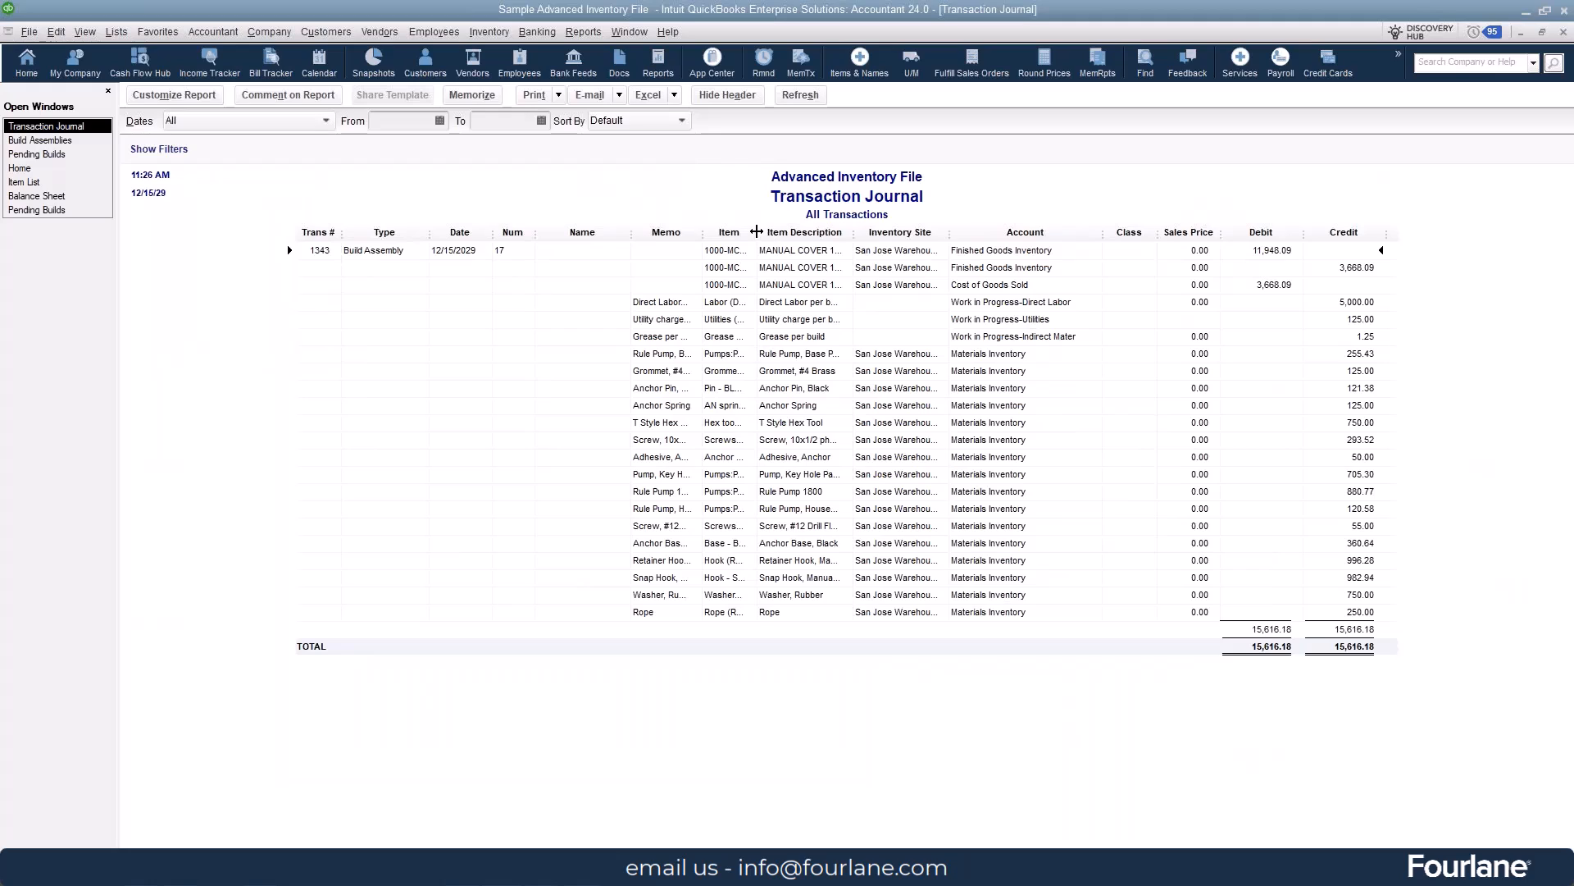
left_click_drag(851, 236, 878, 235)
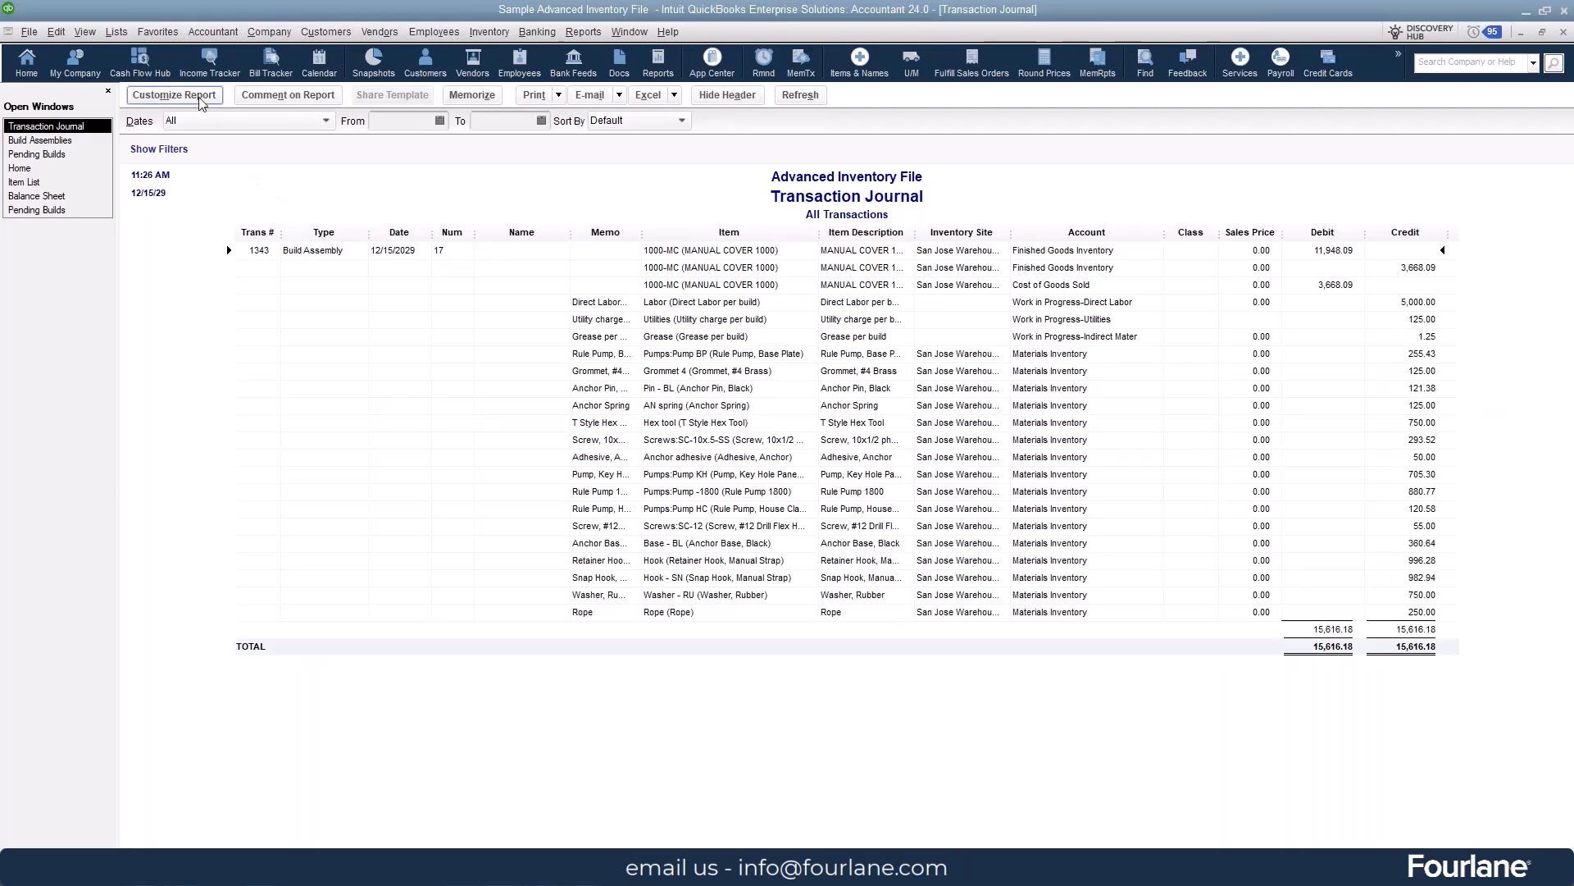
- Customize the Transaction Journal report to include the Qty column
left_click_drag(1573, 106, 604, 118)
left_click(529, 278)
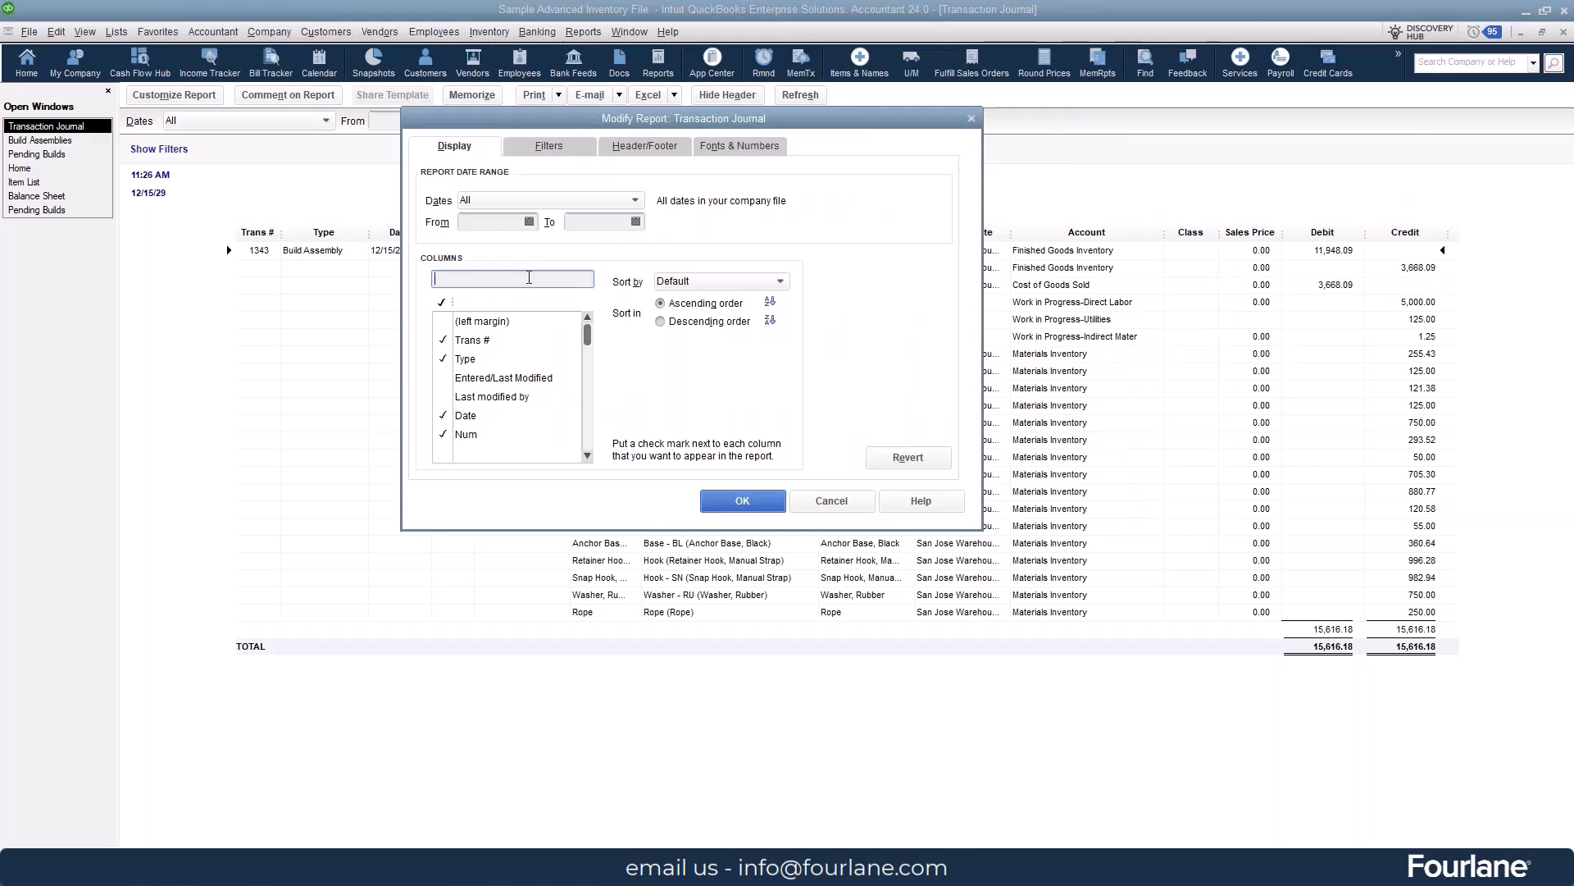
type("qt")
left_click(541, 322)
left_click(742, 500)
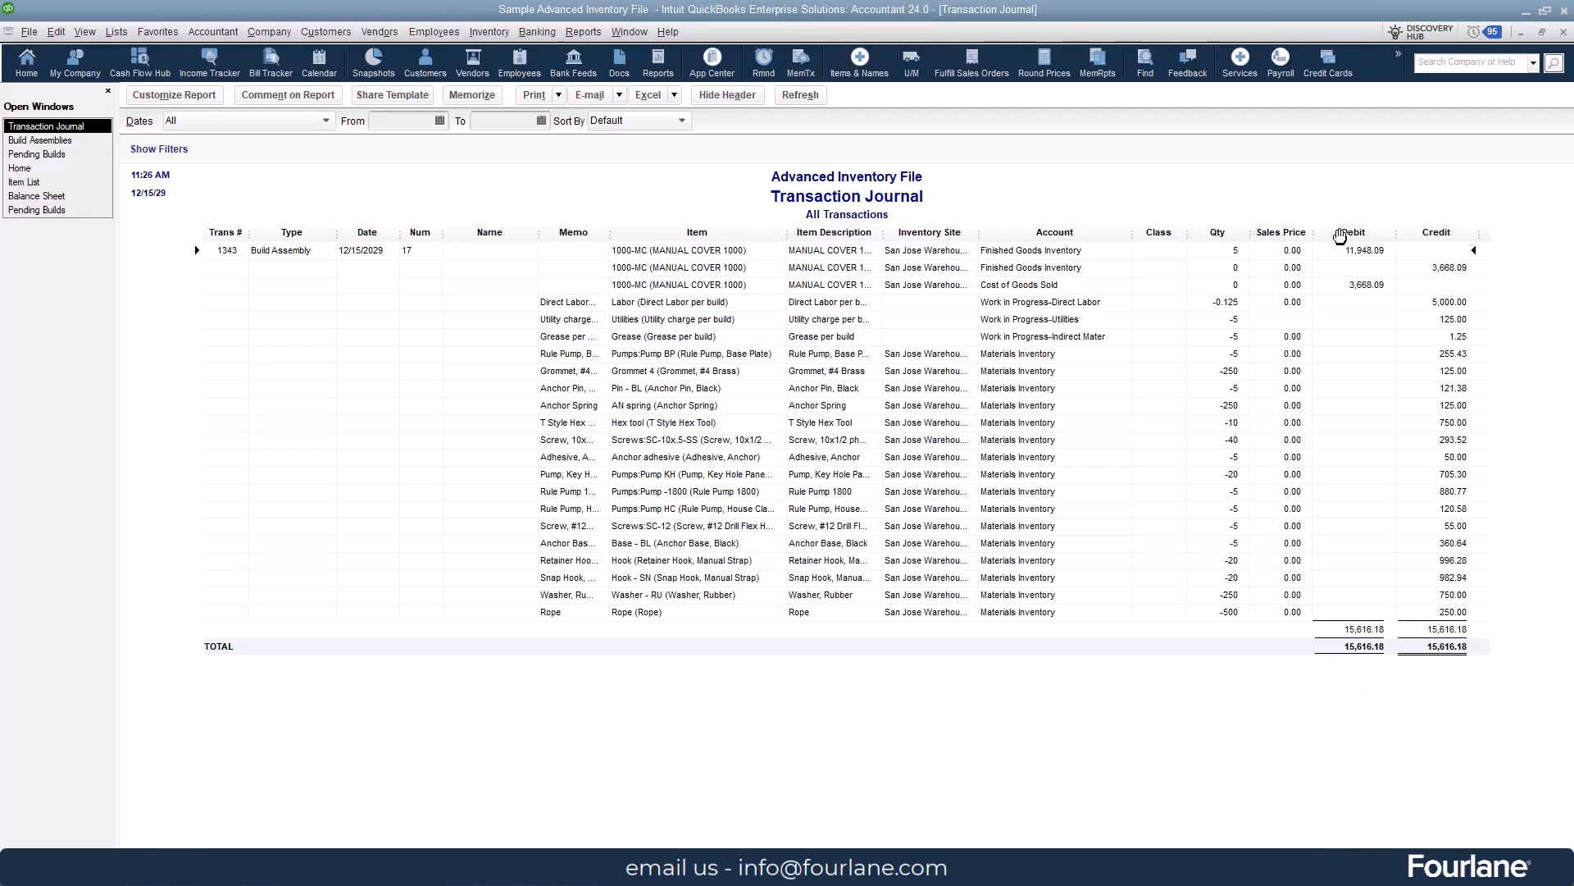
- Return to the 1000-MC build, and open the 2000-PT assembly's item record from the Item List
left_click(89, 141)
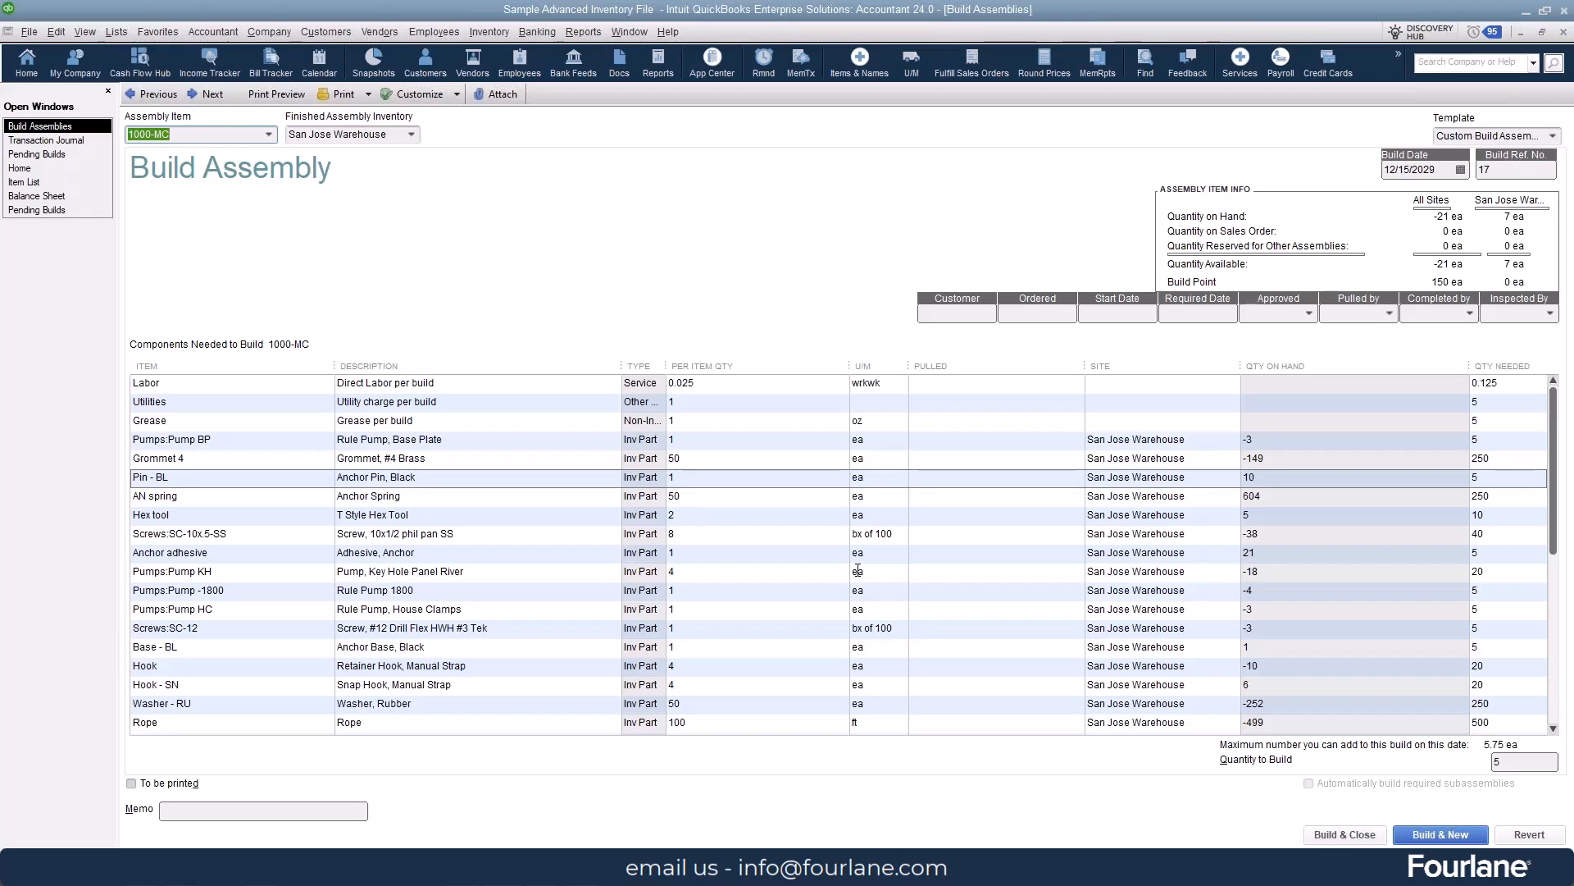
key("ctrl+i")
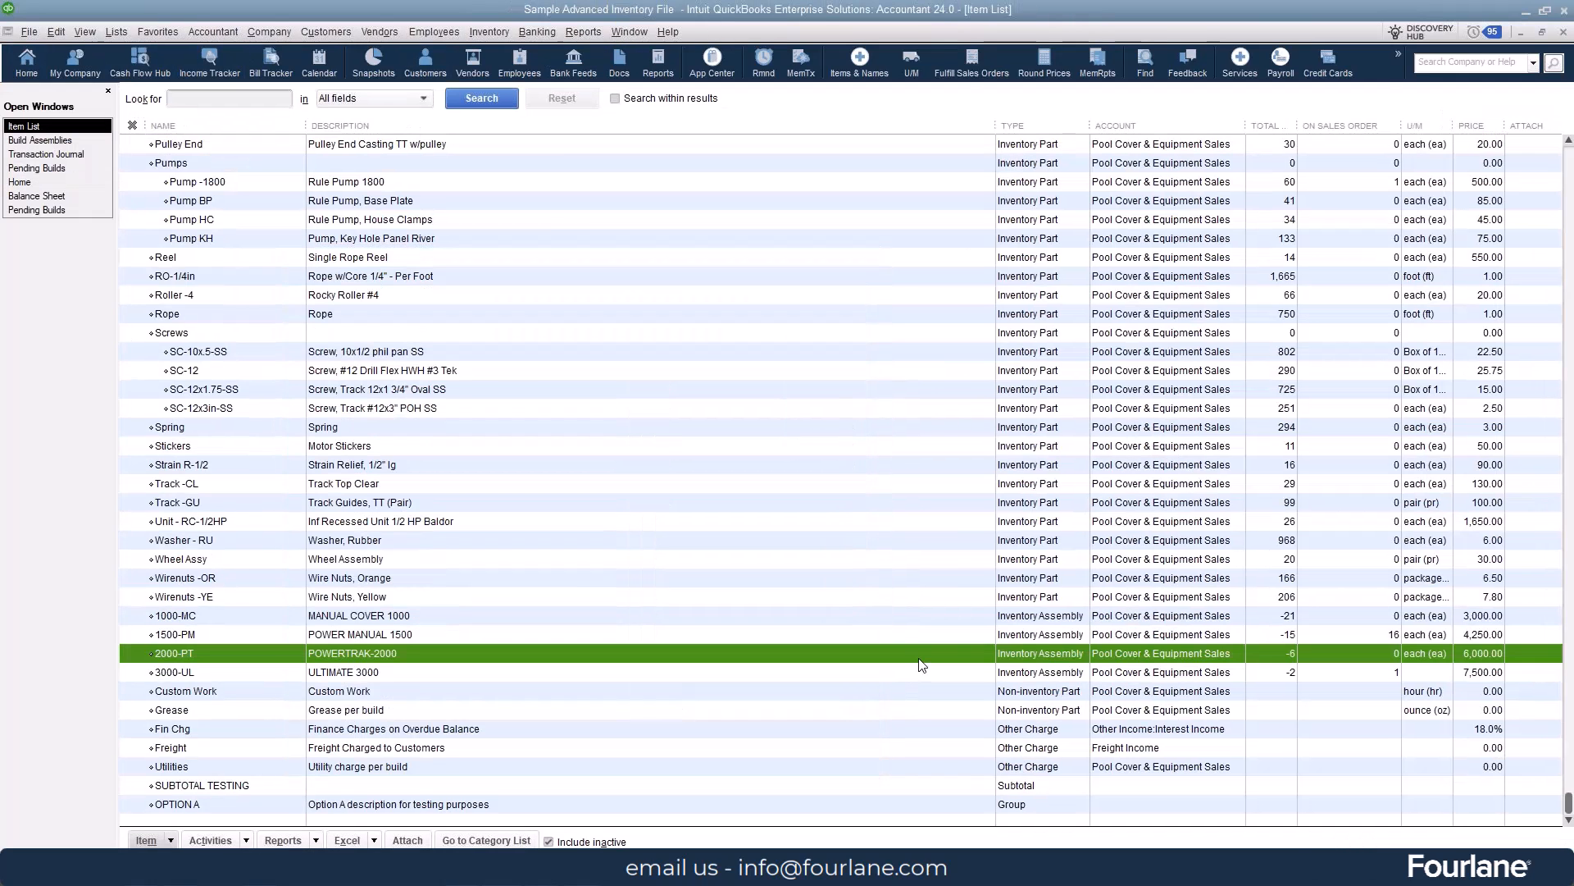
double_click(920, 658)
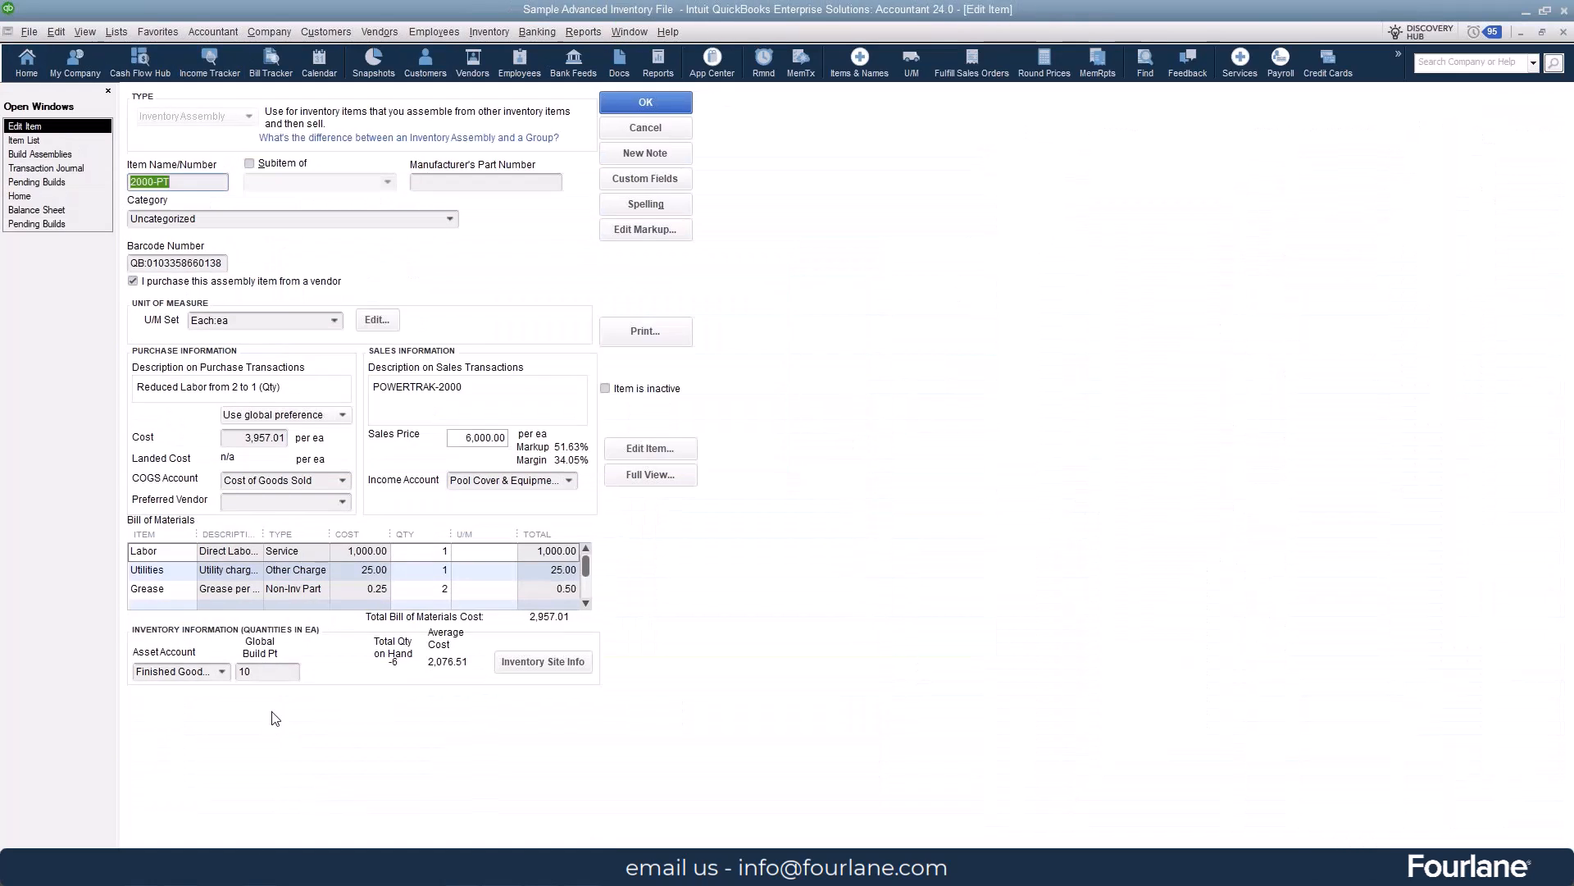
- View the 2000-PT assembly's full bill of materials, and close its item record and the 1000-MC build without saving changes
left_click(648, 474)
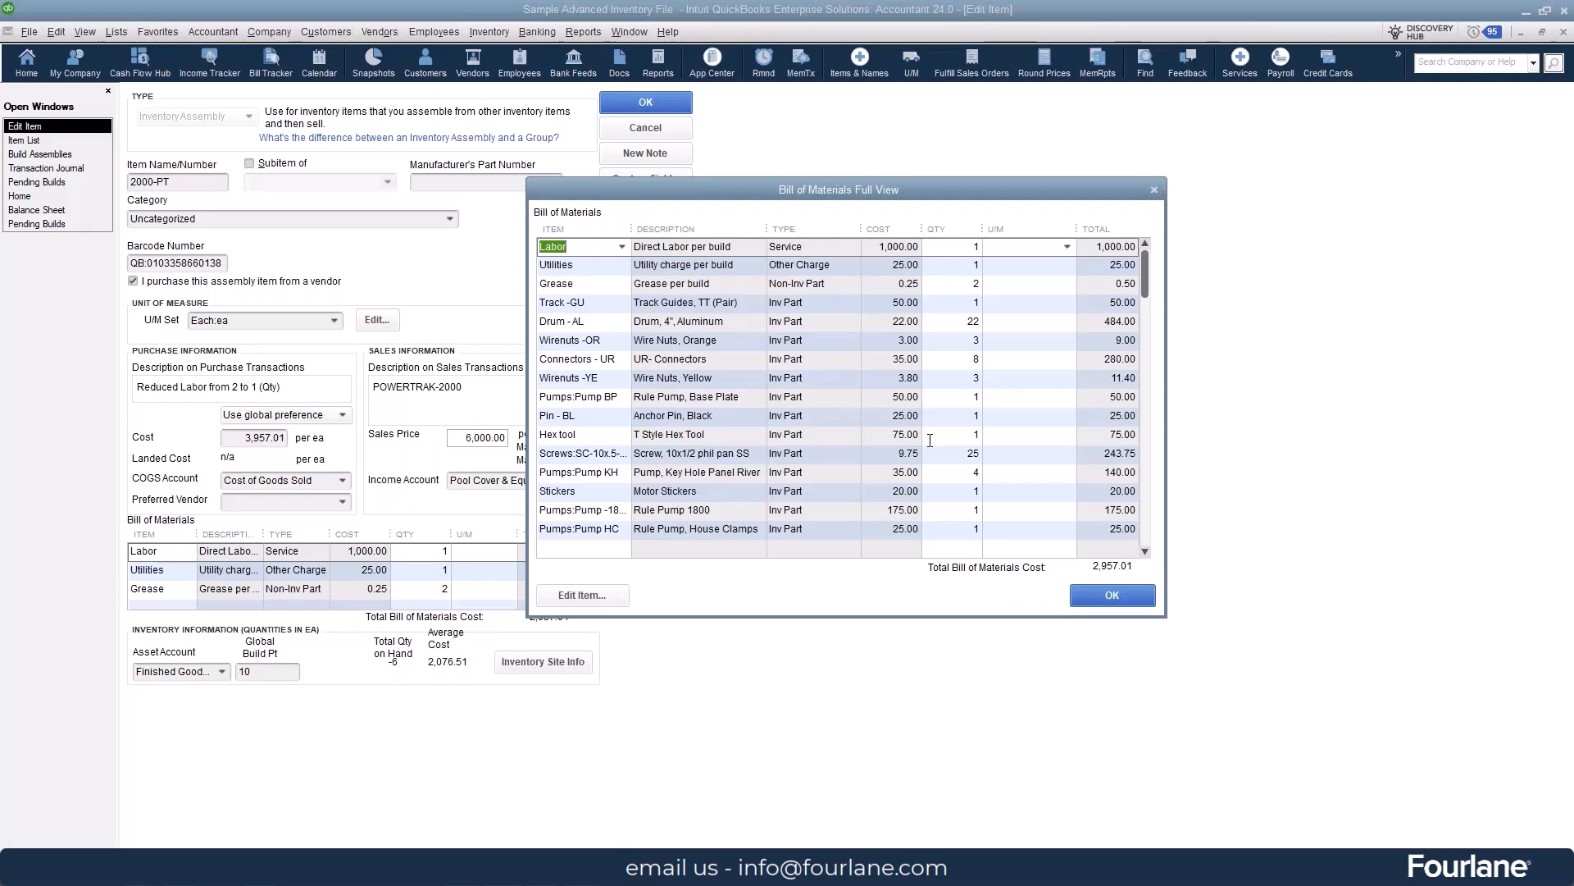
left_click(1076, 601)
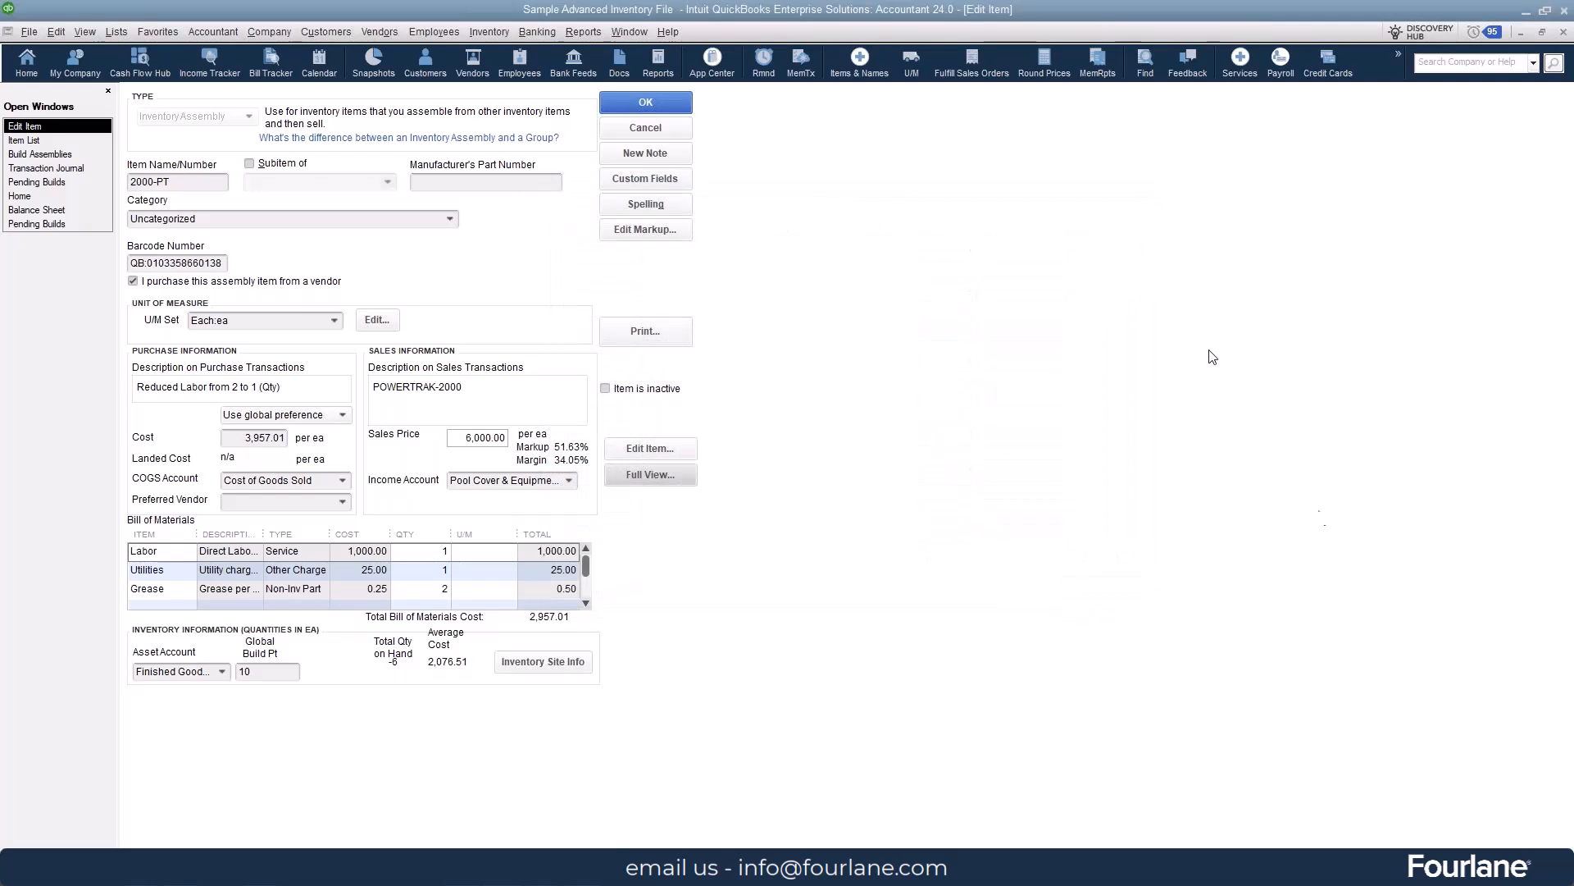
left_click(653, 126)
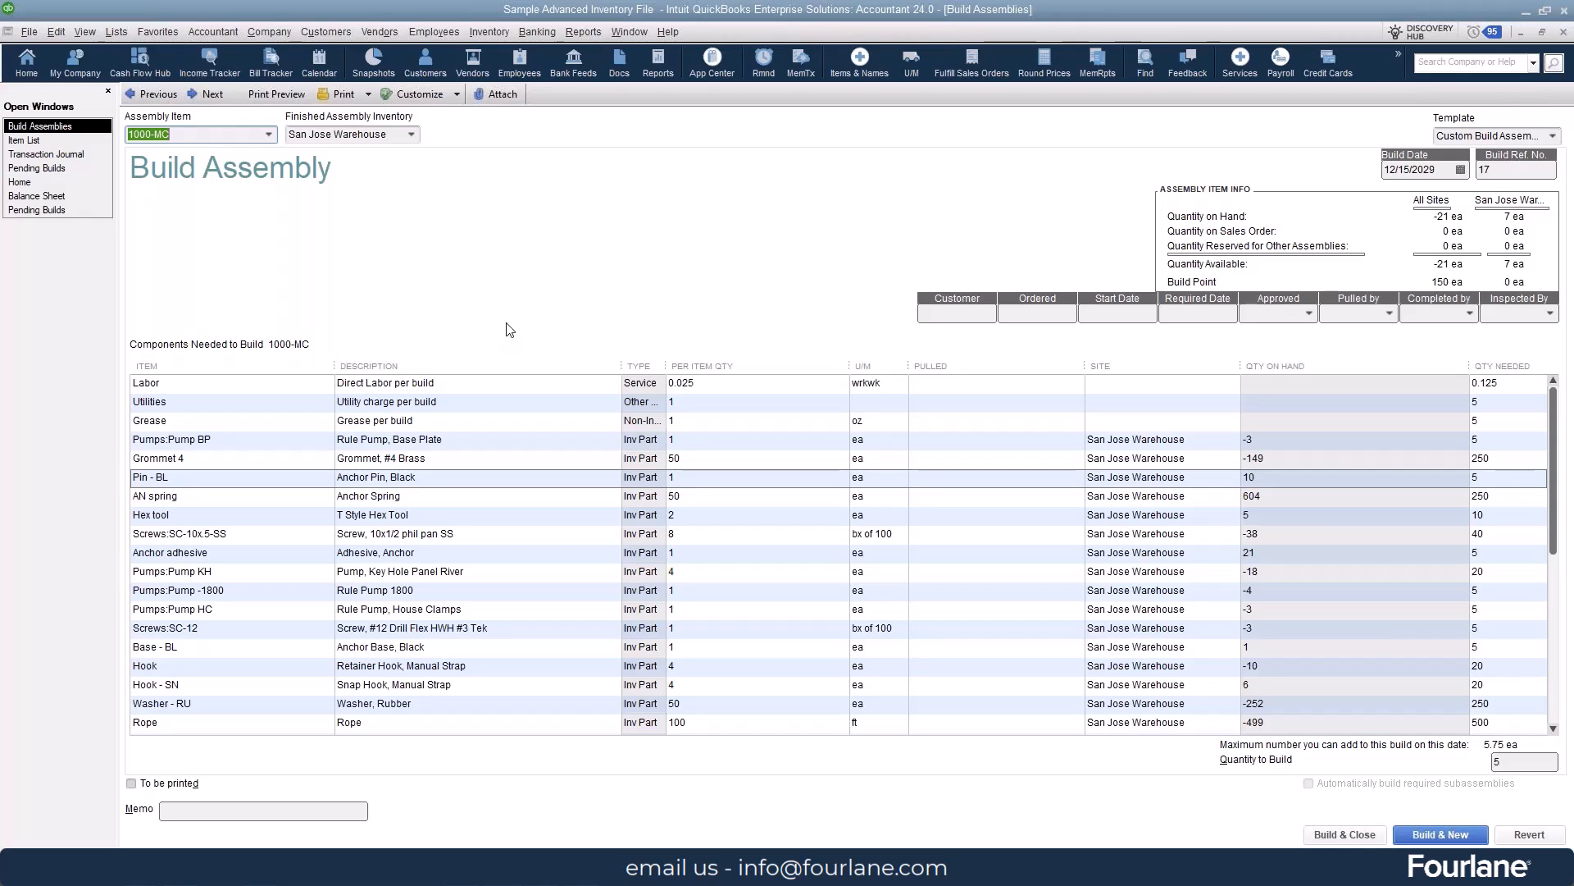
key("Escape")
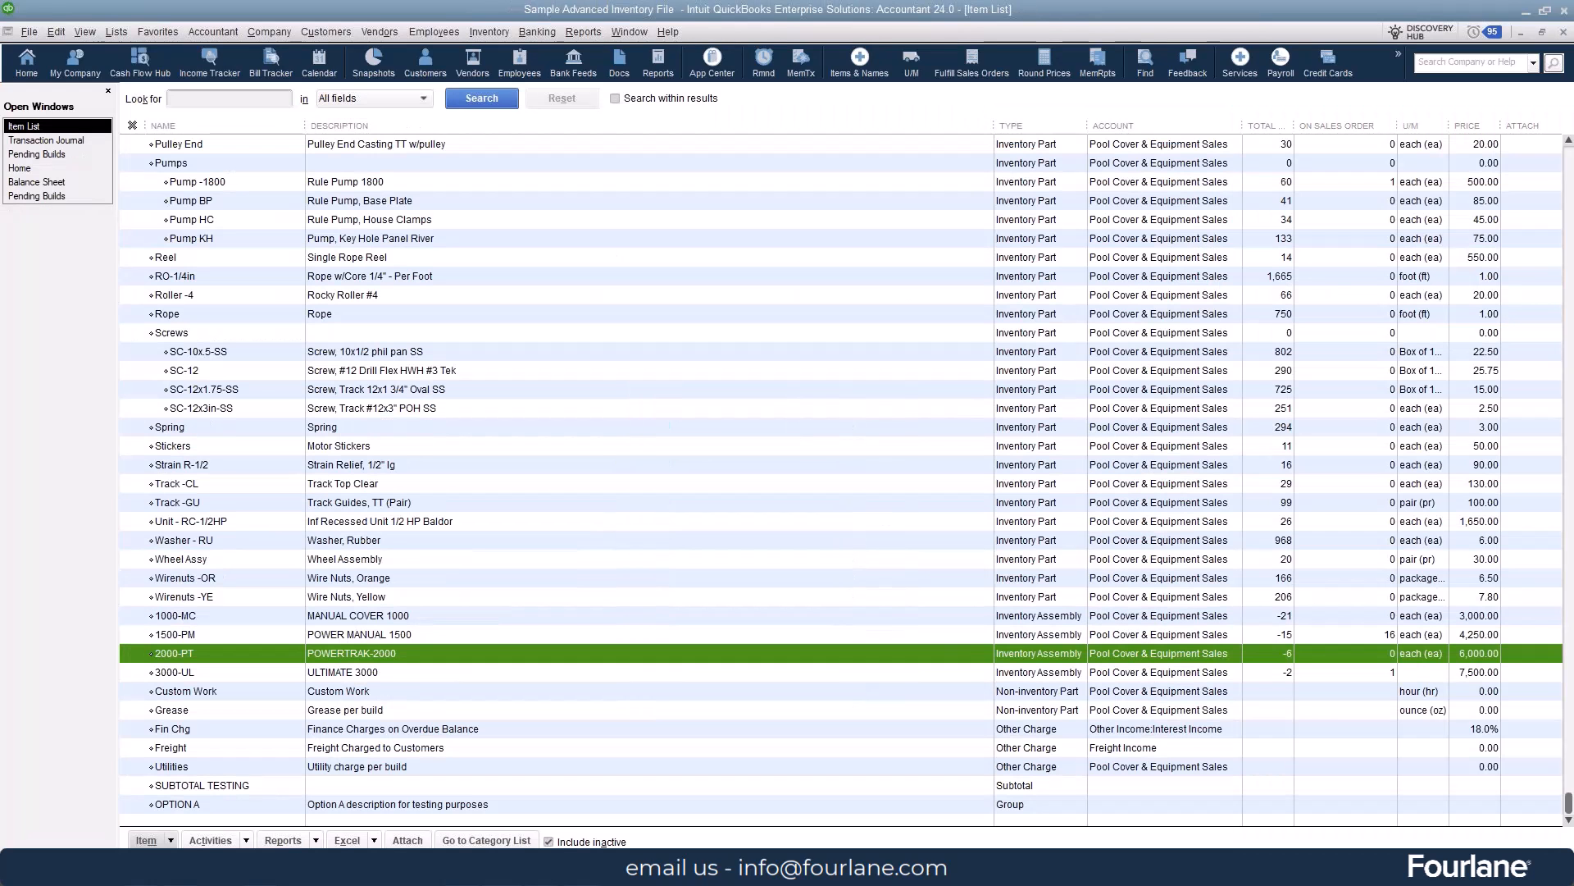
- Review the open Transaction Journal, the Finished Goods Inventory line on the Balance Sheet, and the Pending Builds report listing all transactions
left_click(57, 140)
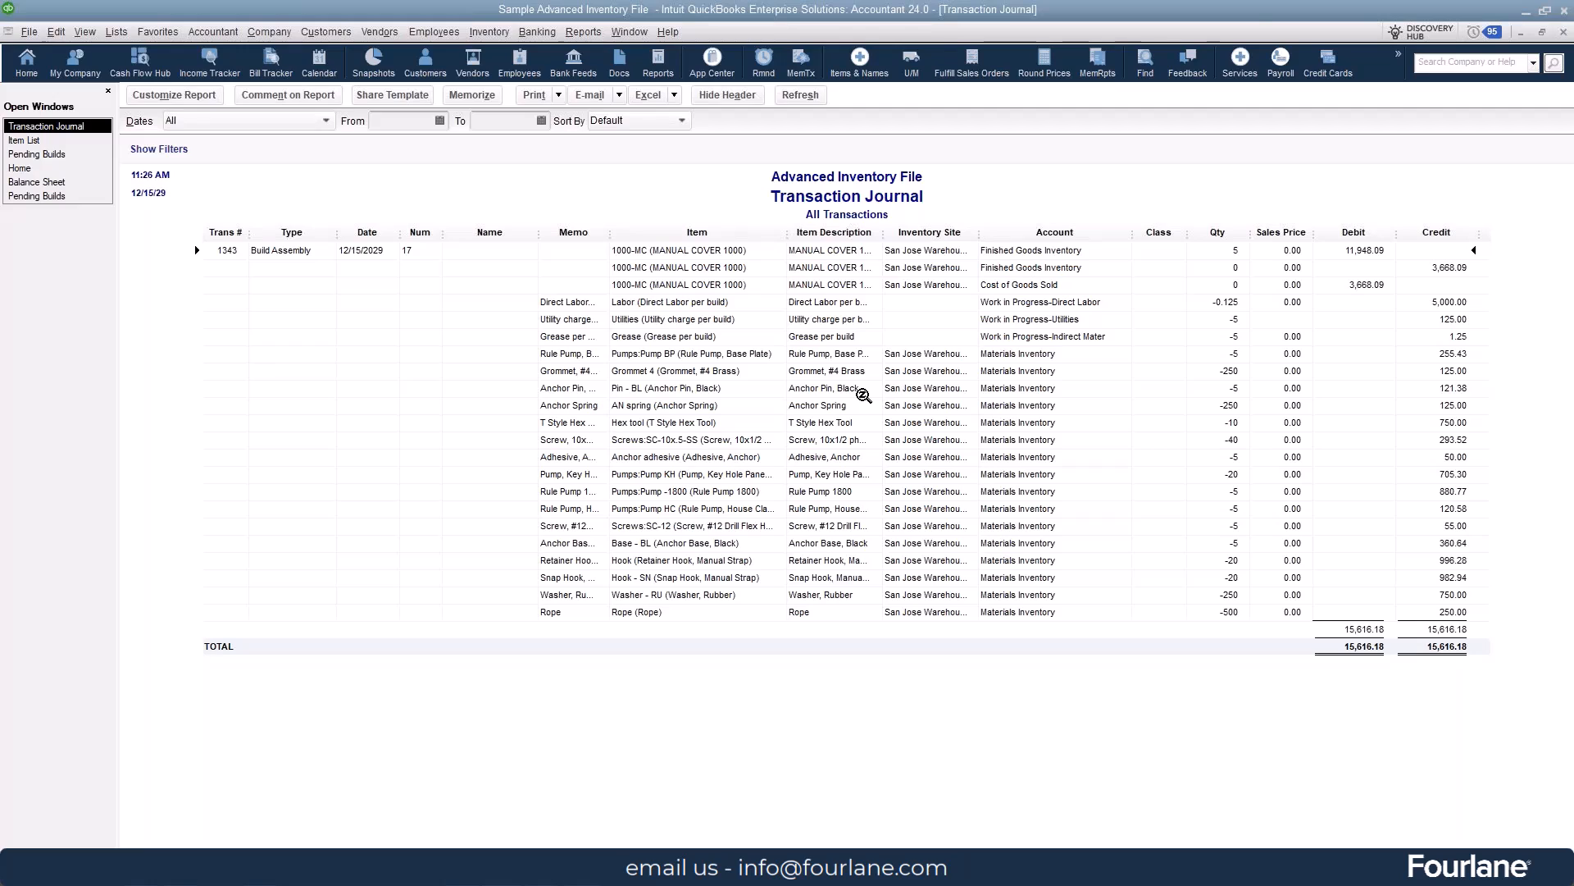
left_click(36, 182)
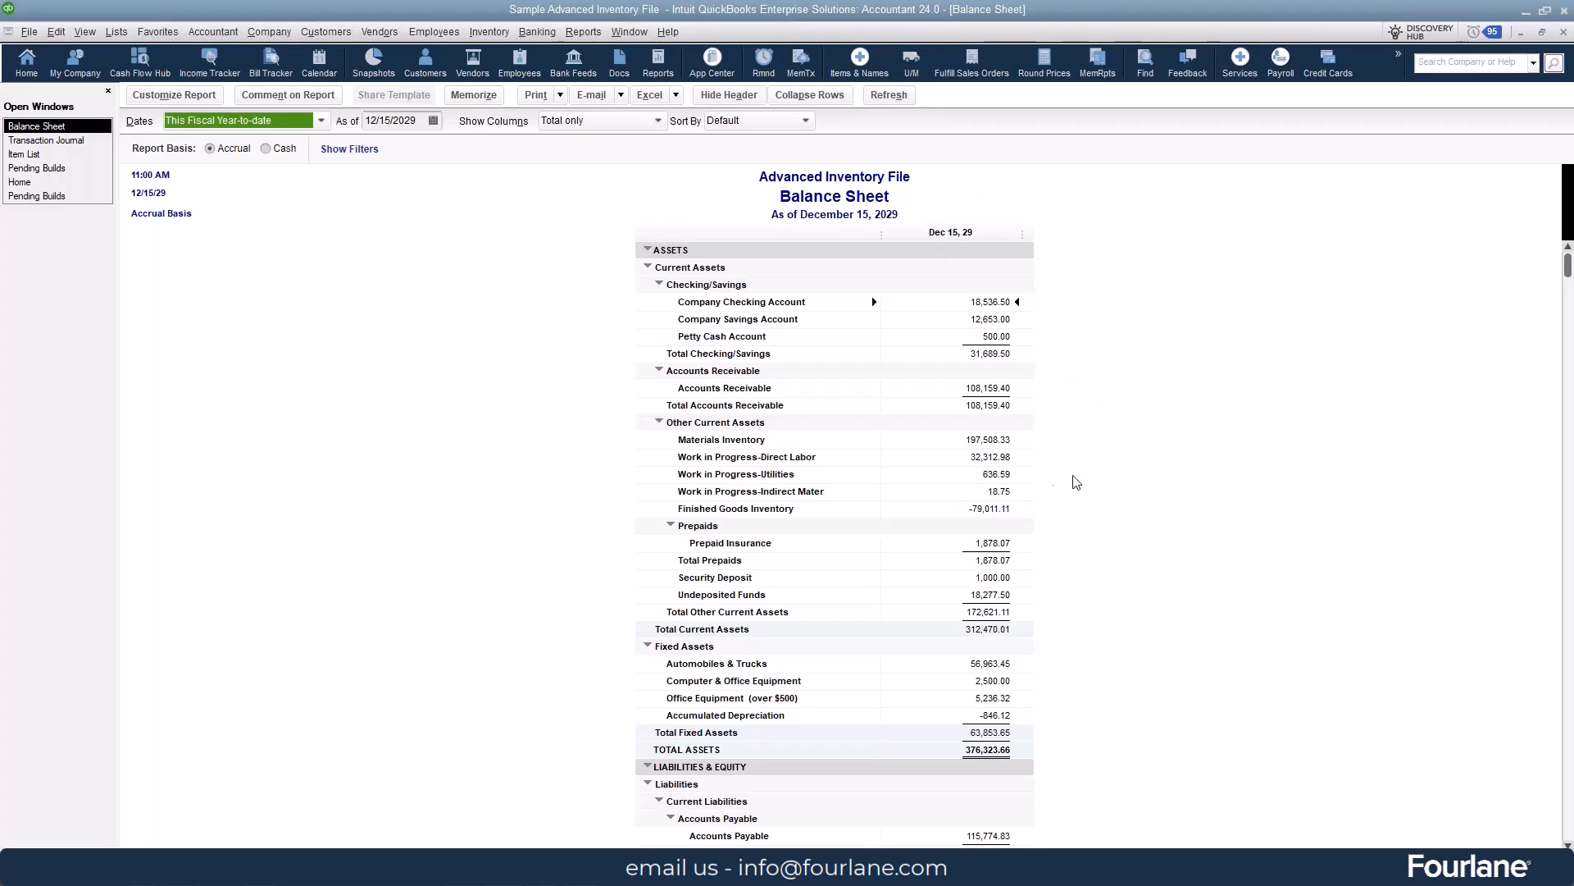
left_click(988, 507)
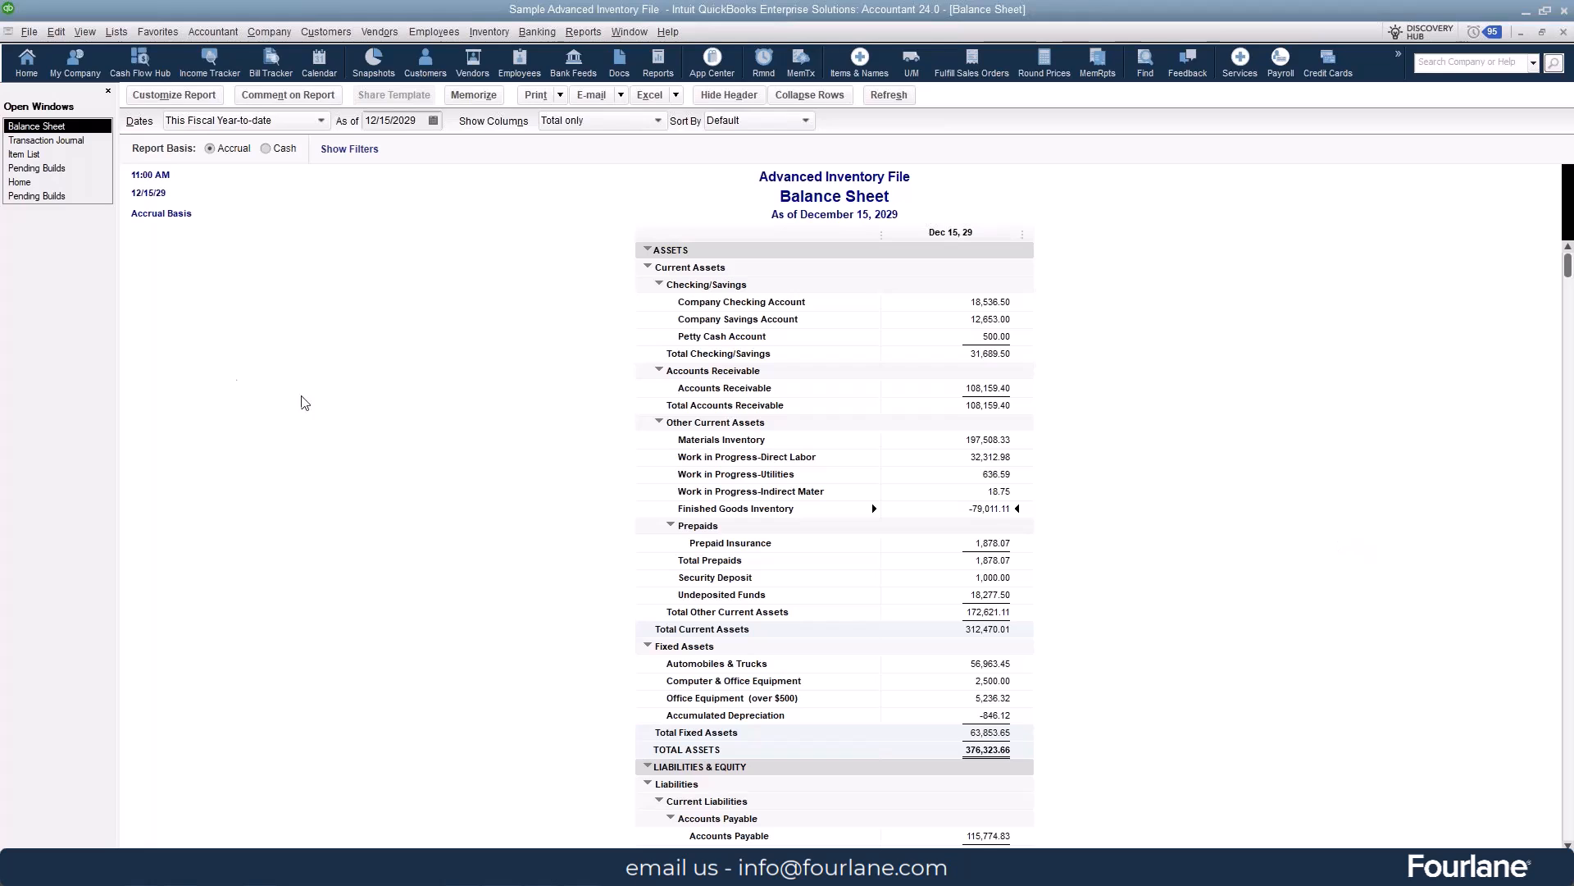
left_click(40, 168)
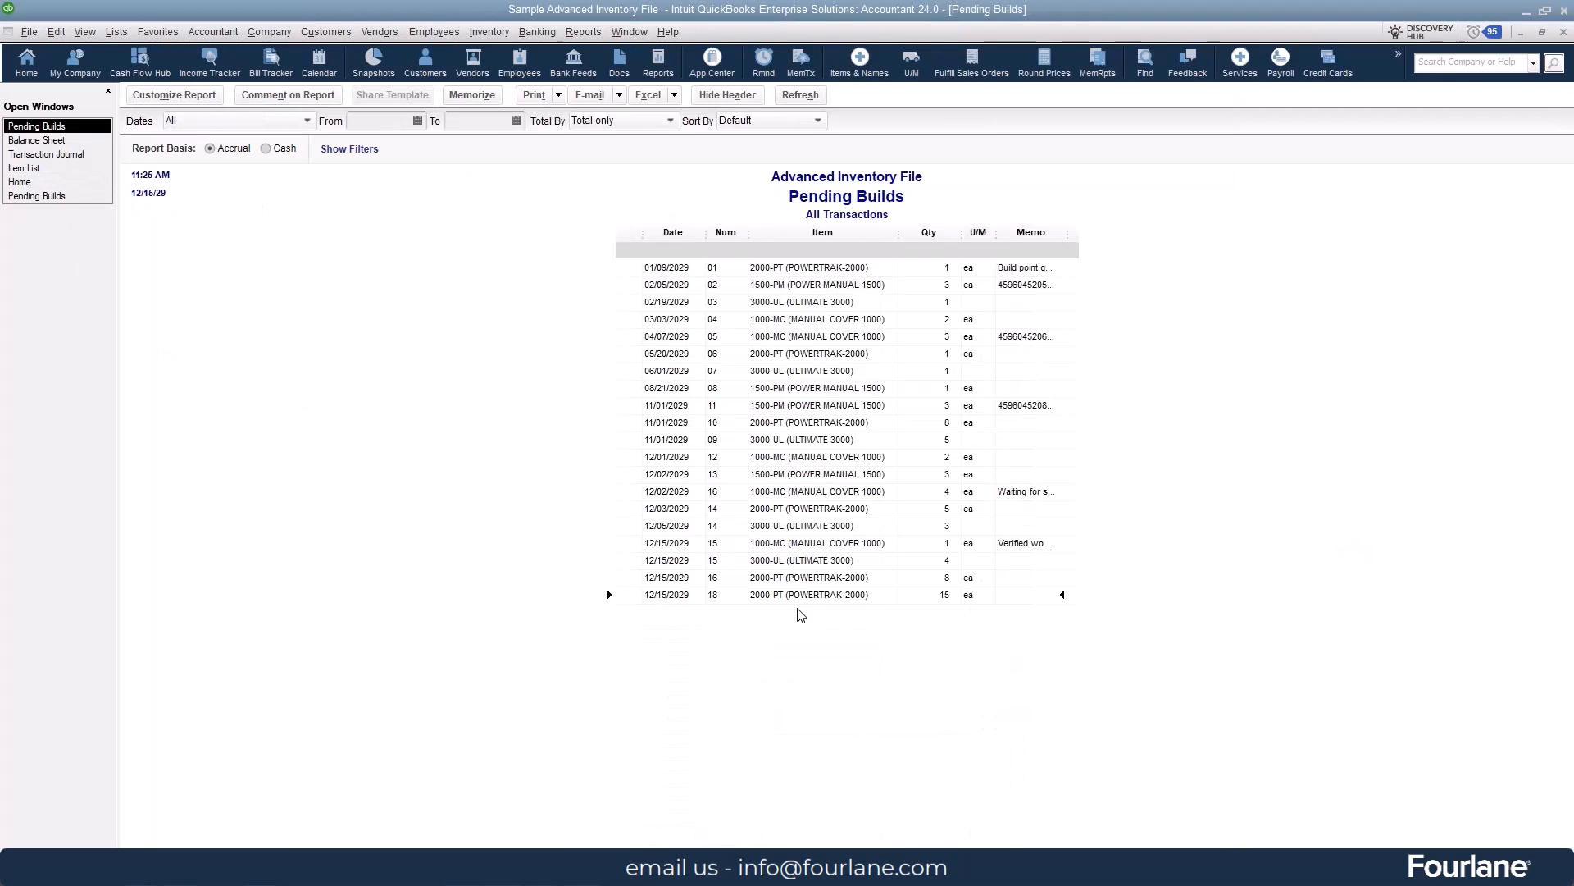